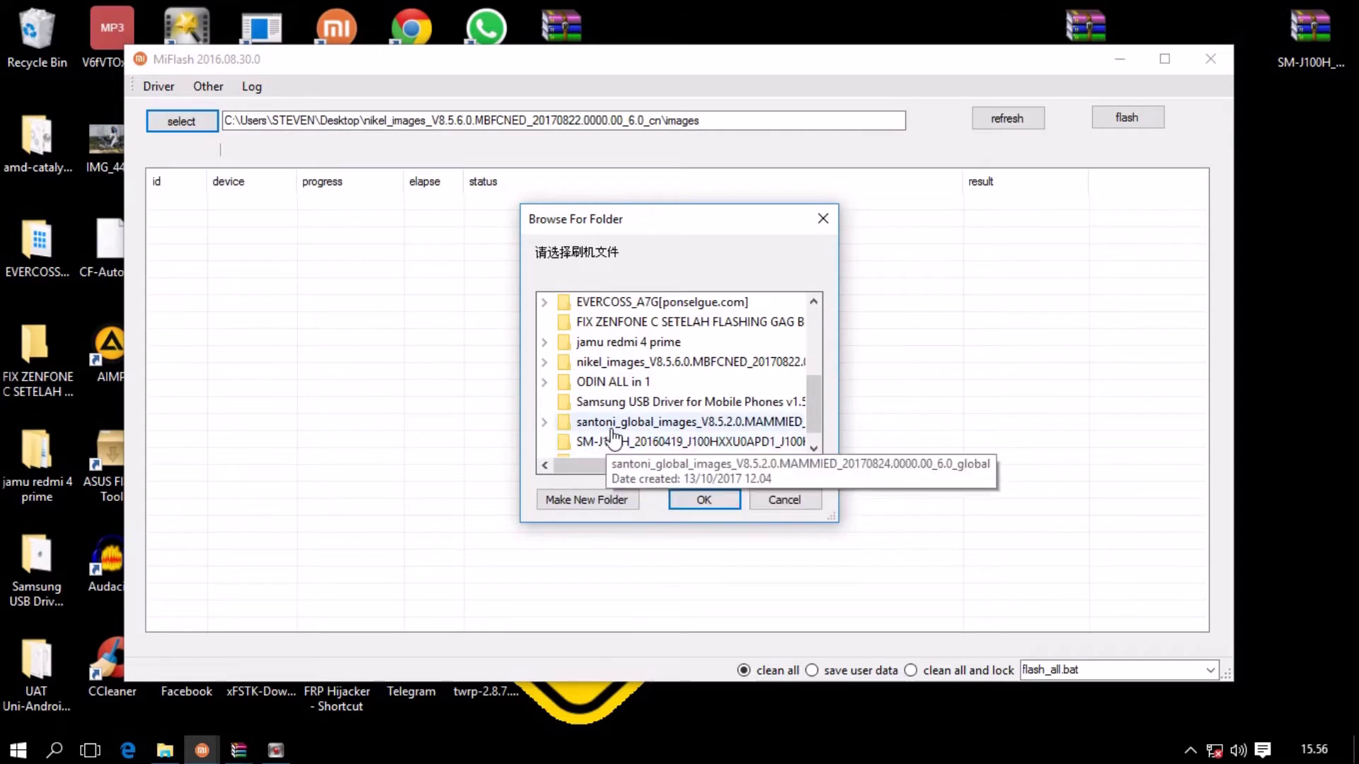
Step: Load the santoni_global_images_V8.5.2.0.MAMMIED_20170824.0000.00_6.0_global folder as firmware and start flashing the connected device
click(625, 409)
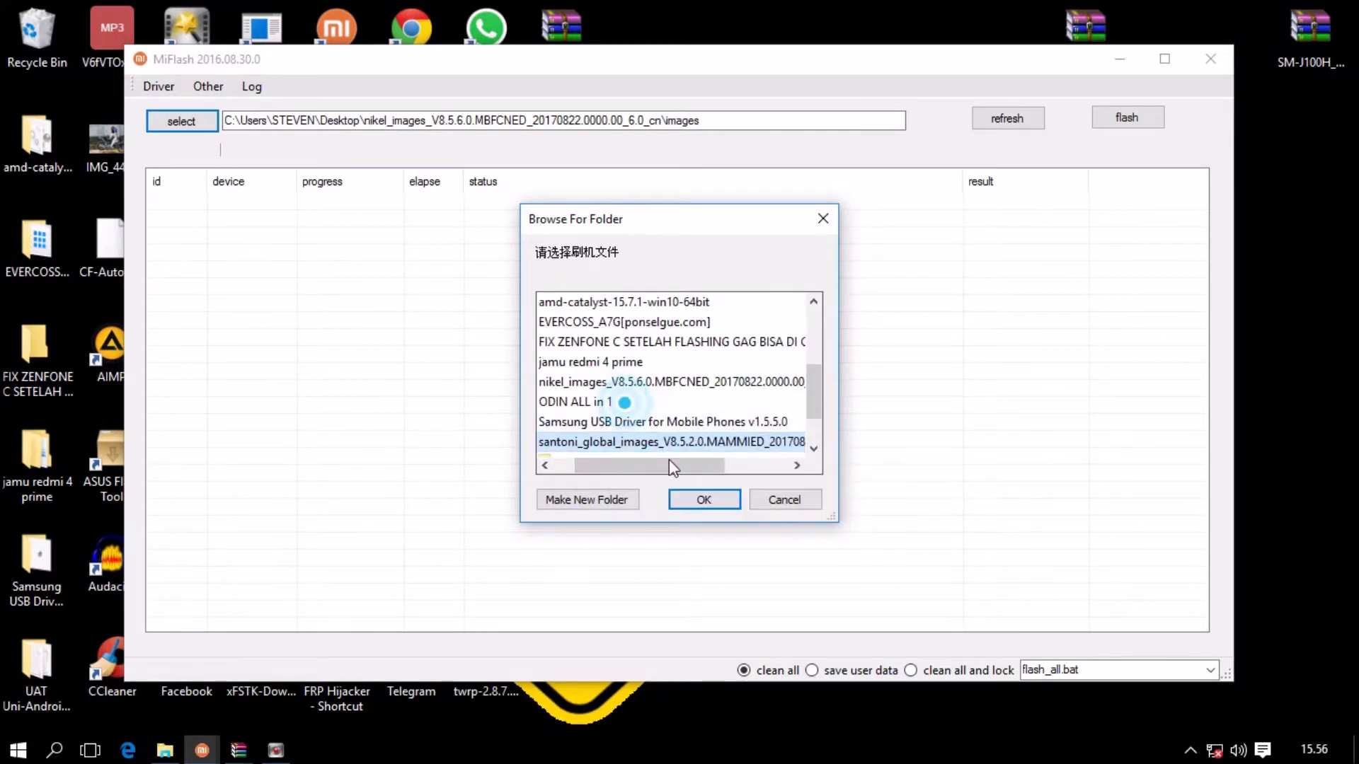
click(700, 495)
click(1019, 118)
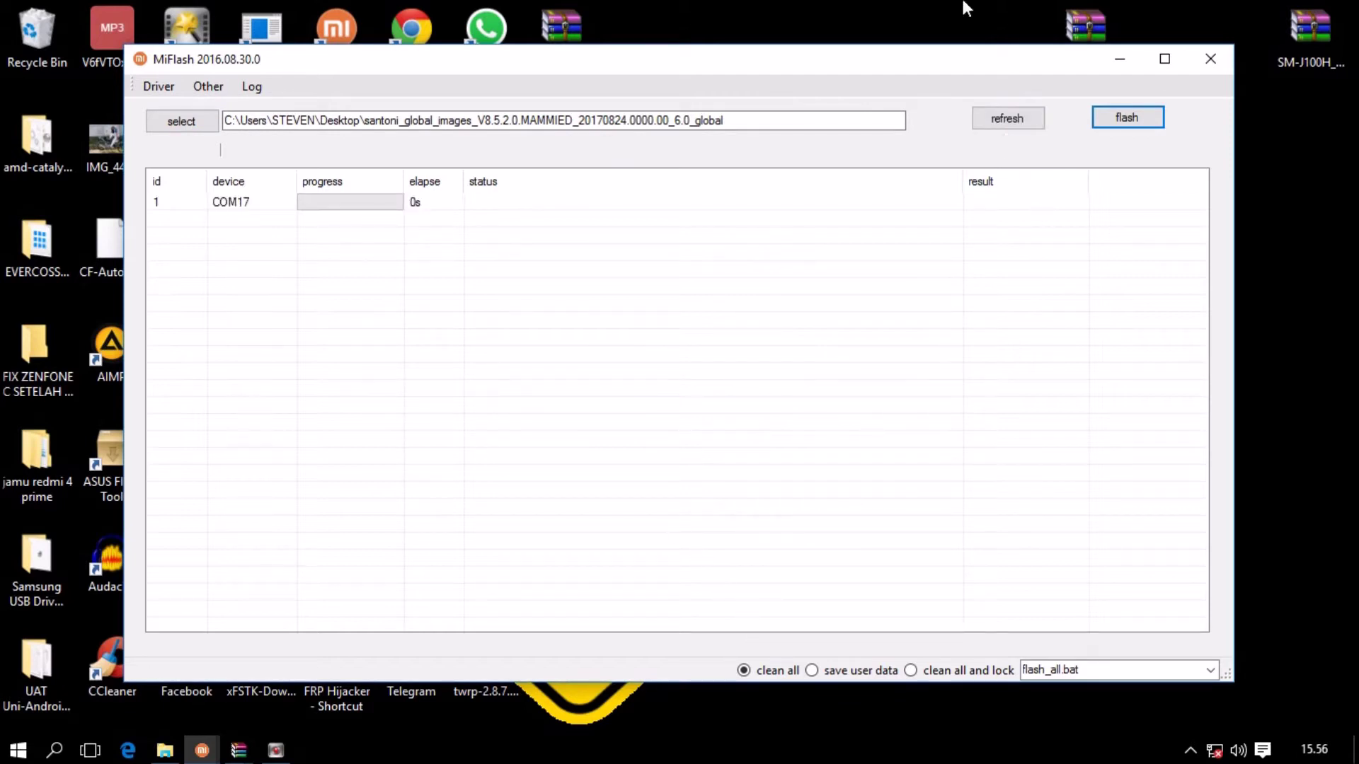
click(1112, 114)
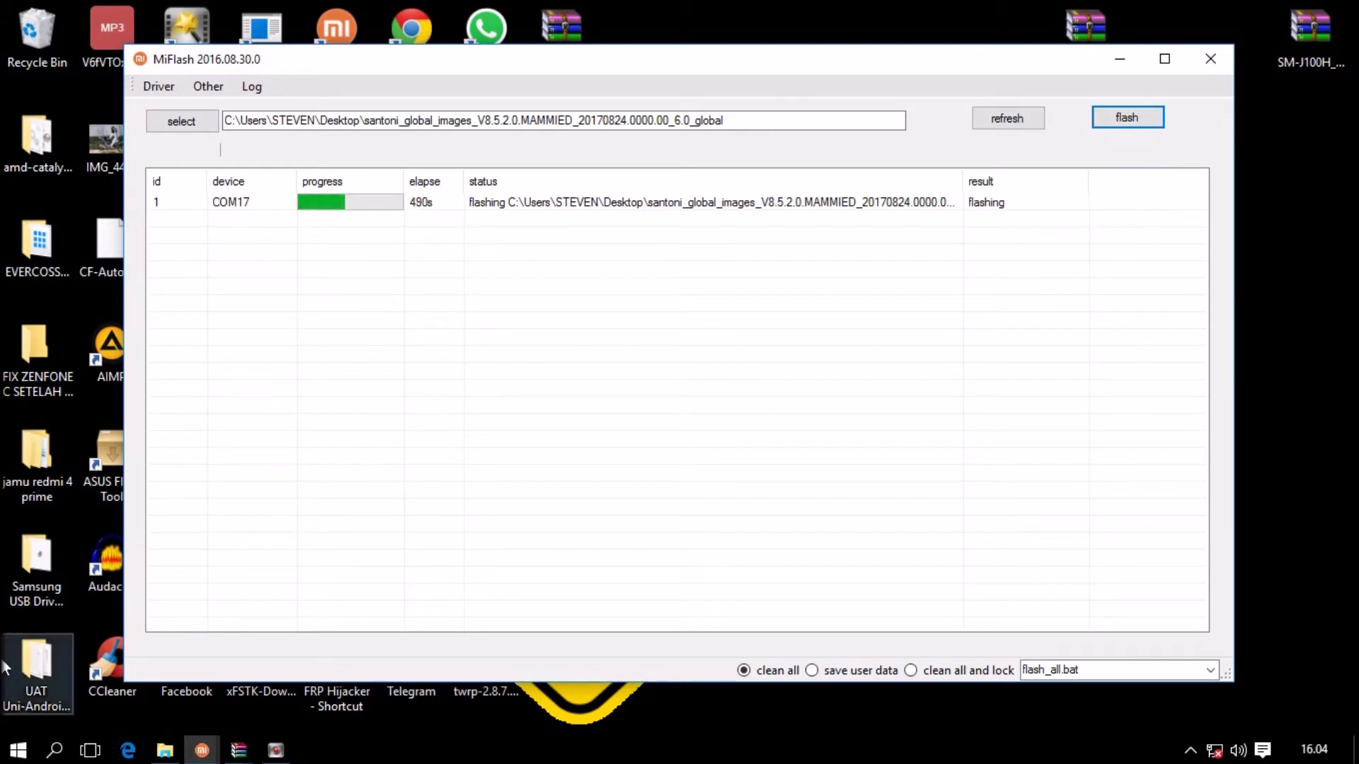
Step: Switch to File Explorer and play track 04, Cinta Hakiki, from mp3\musik\Ebiet G Ade on the MULTIMEDIA (G:) drive
click(165, 750)
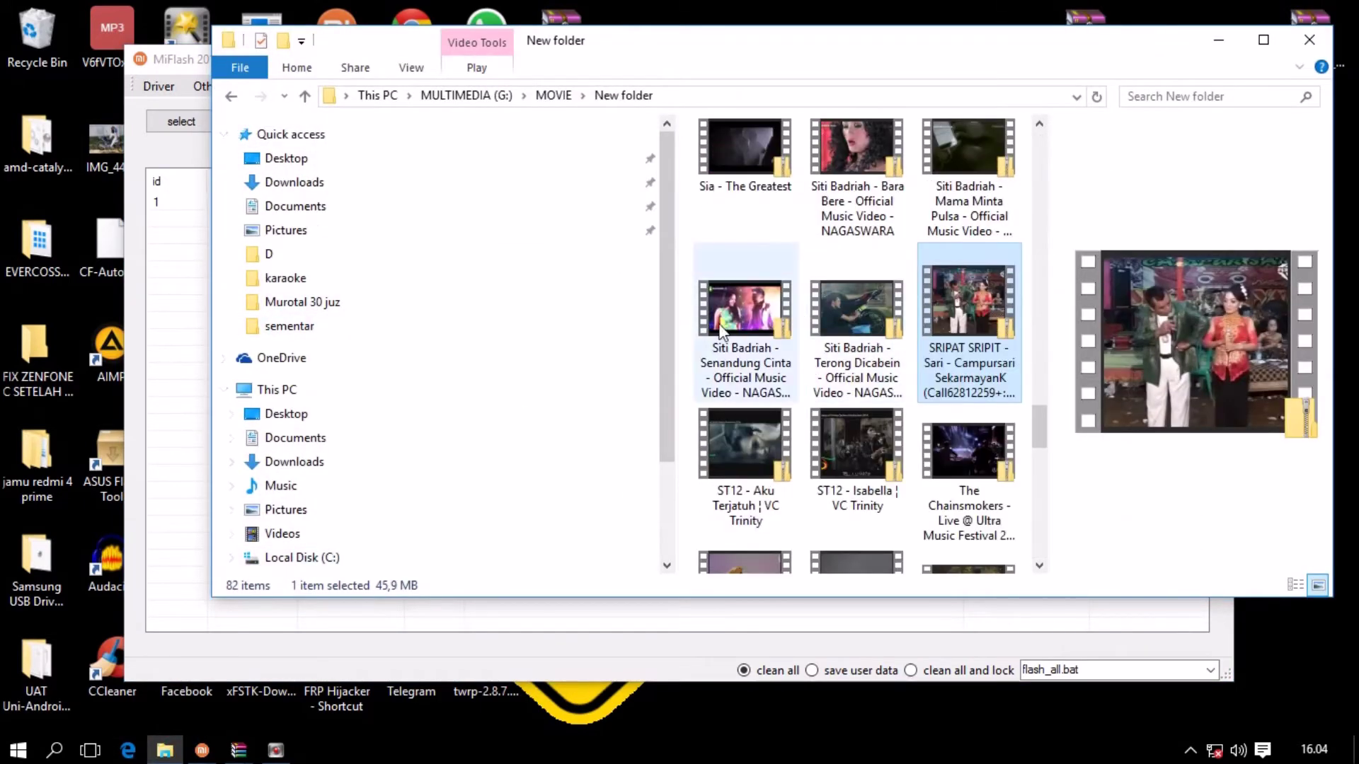
click(305, 389)
scroll(846, 499, down, 1)
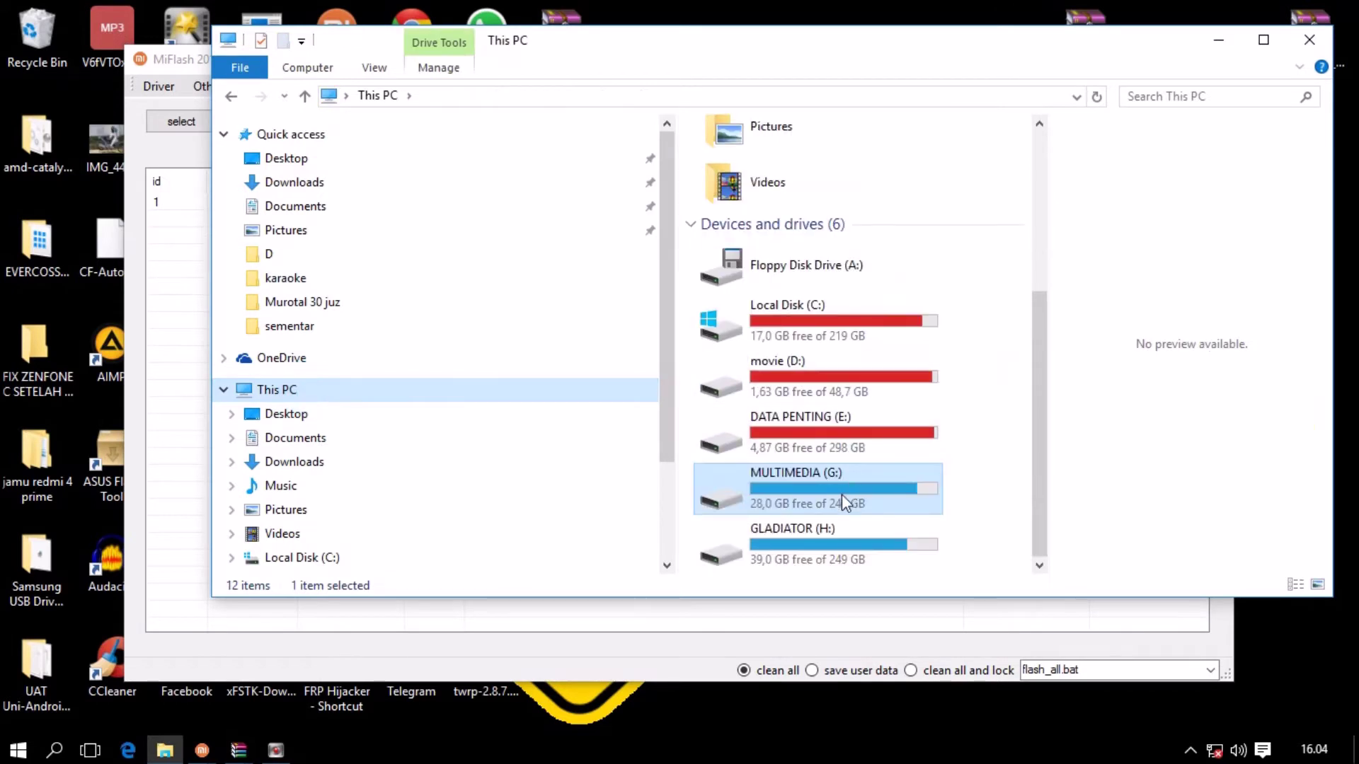
double_click(828, 496)
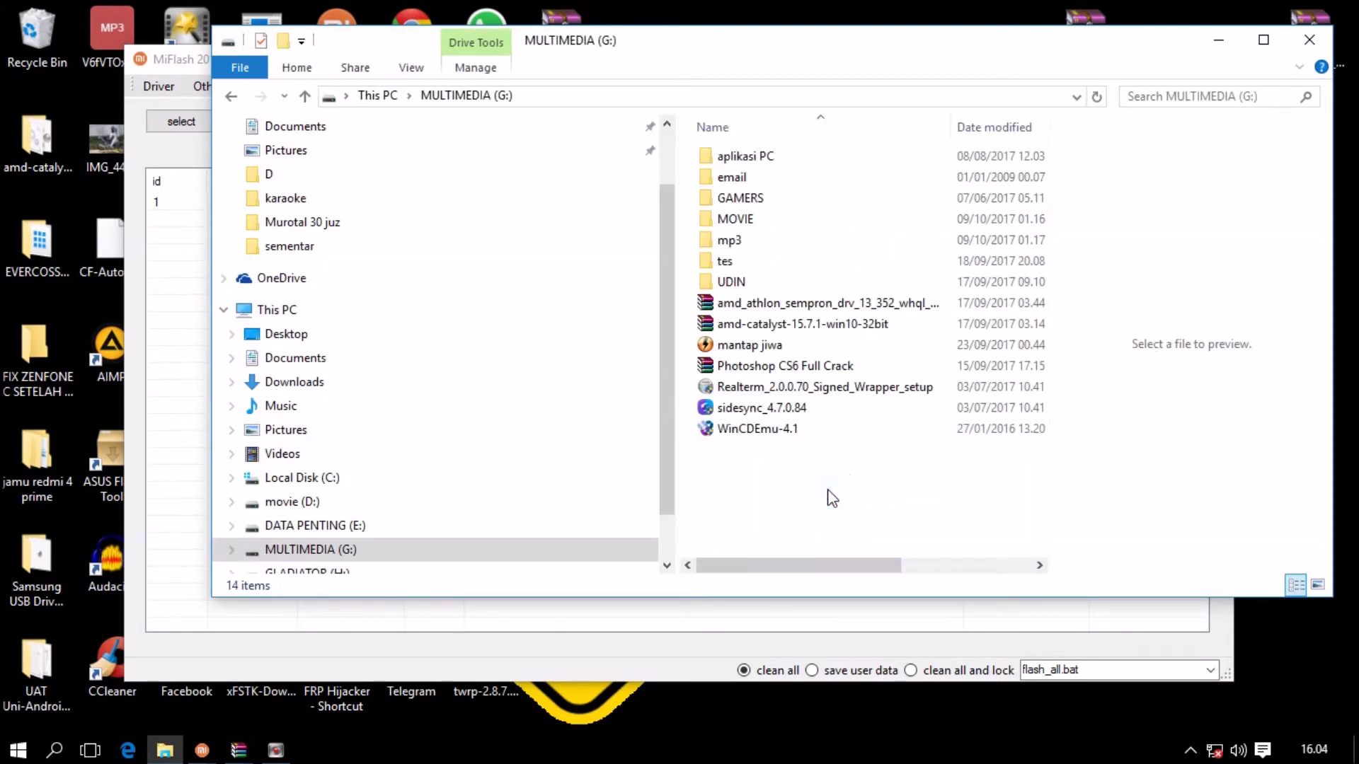
double_click(739, 240)
scroll(750, 269, down, 2)
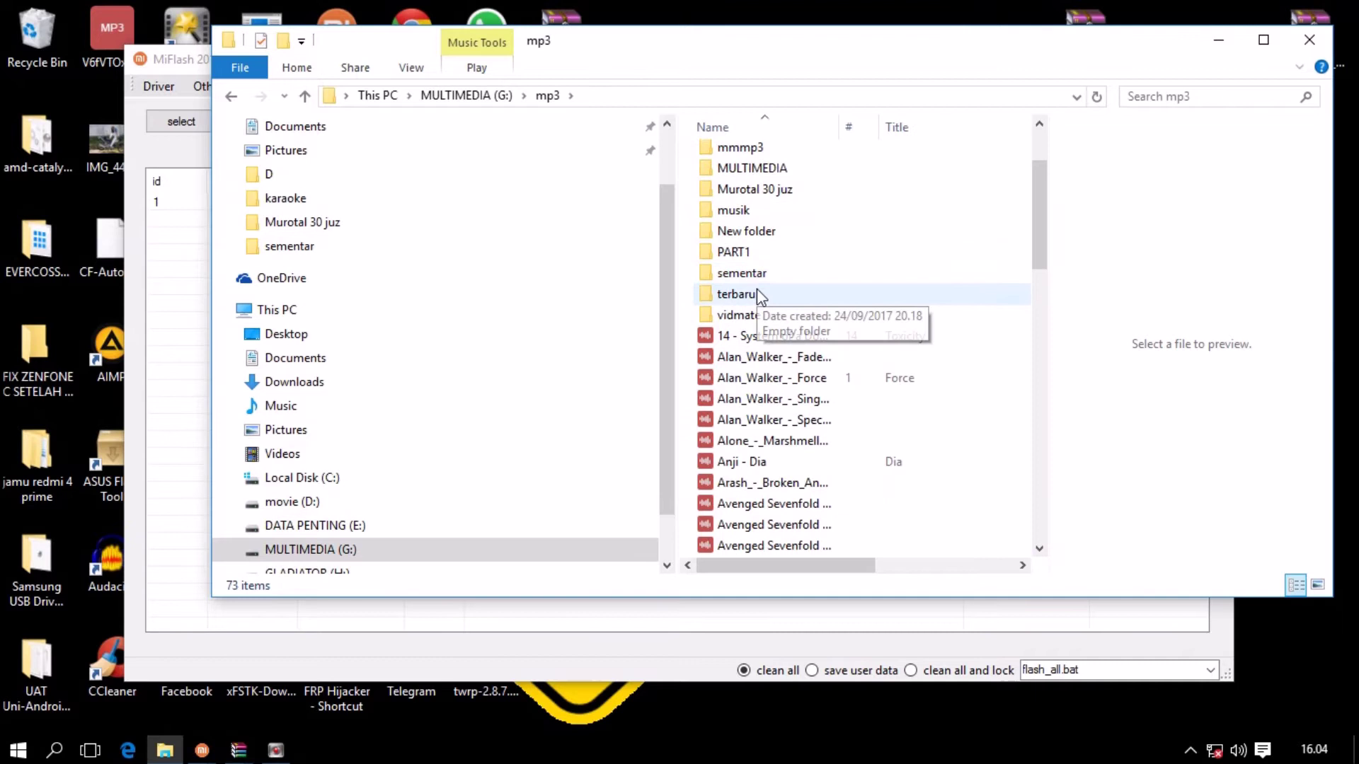
scroll(758, 293, up, 1)
double_click(756, 256)
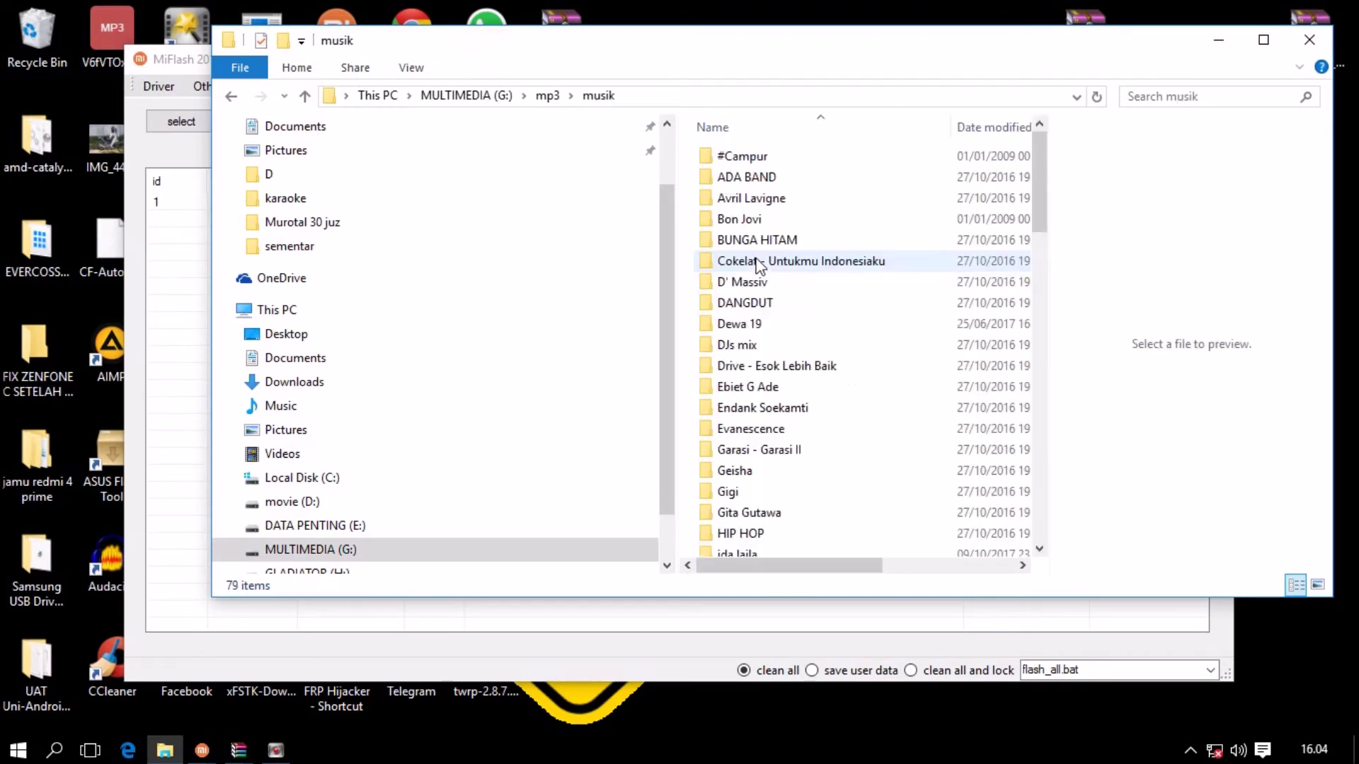
double_click(776, 388)
click(790, 219)
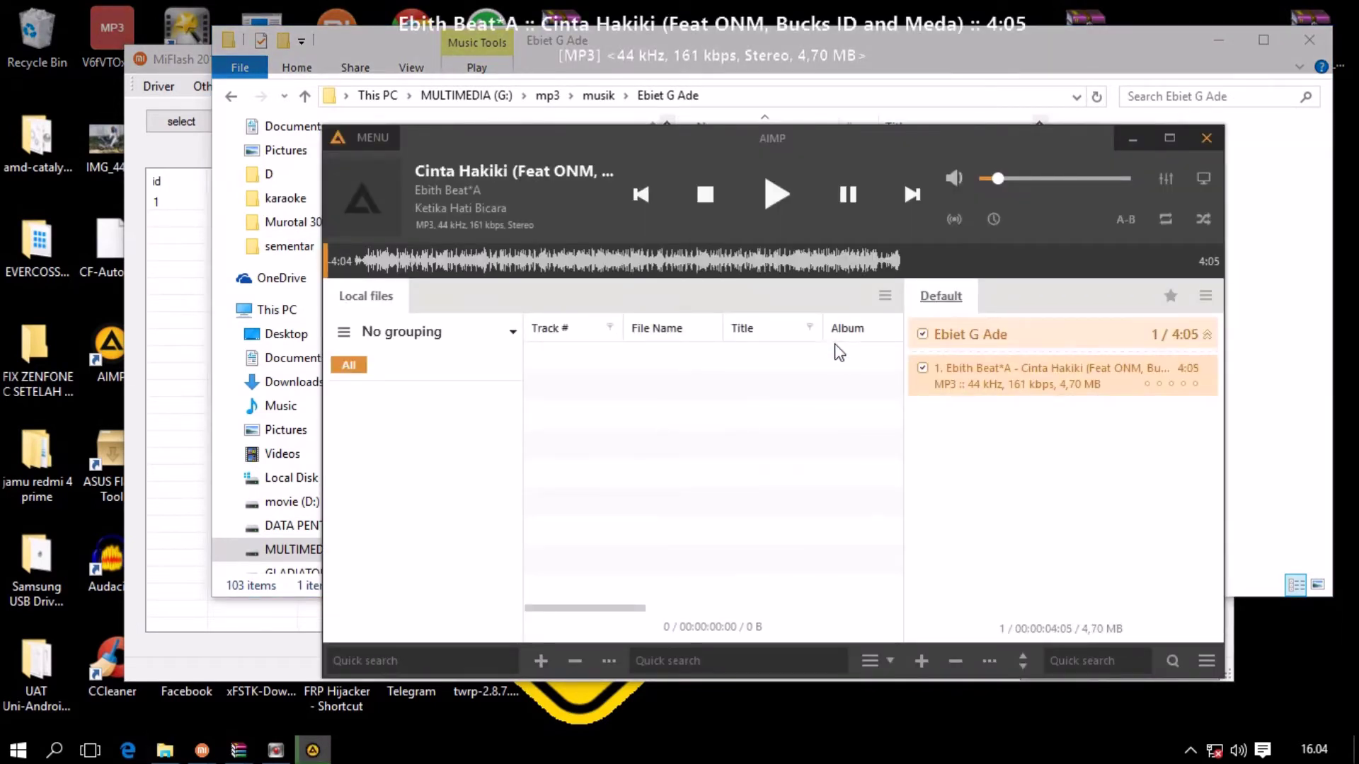
Step: Set the AIMP playback volume to 12% and minimize the player
scroll(995, 183, up, 4)
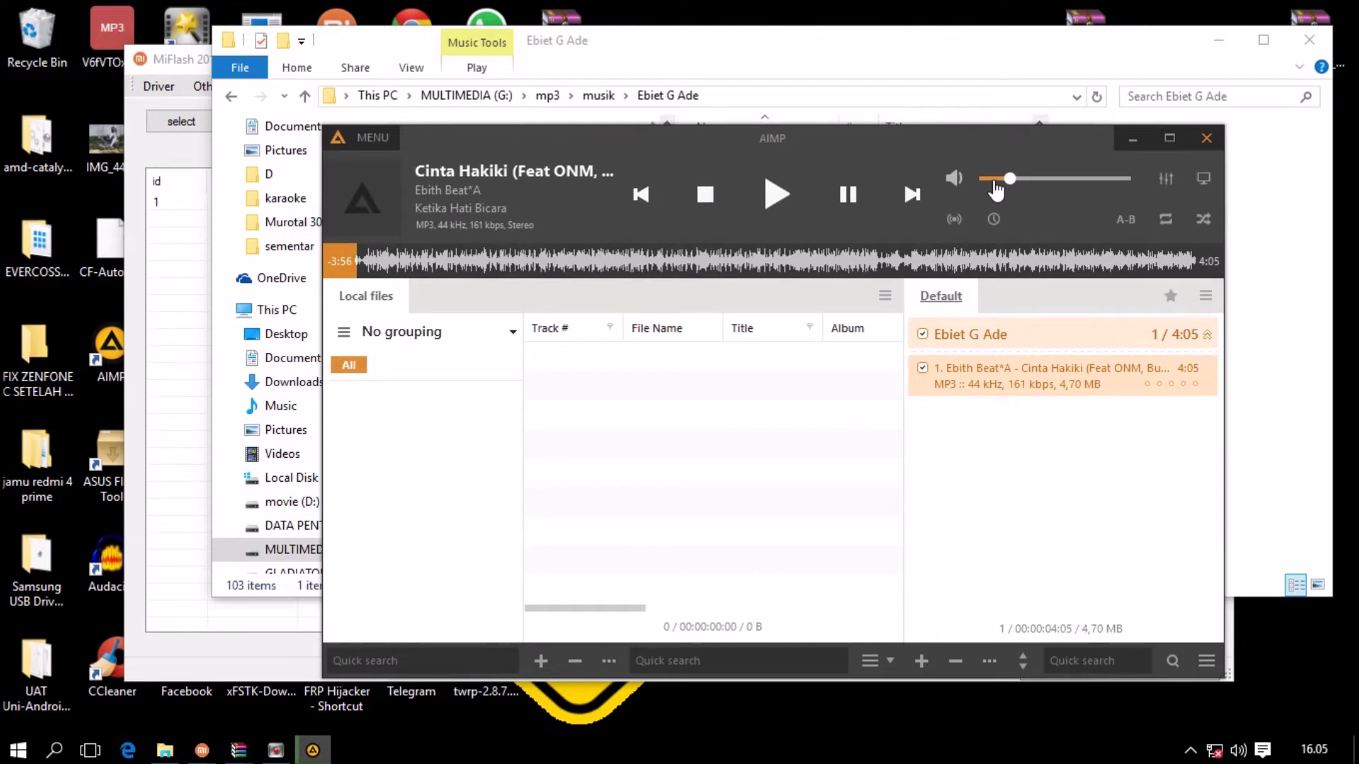
scroll(991, 185, down, 2)
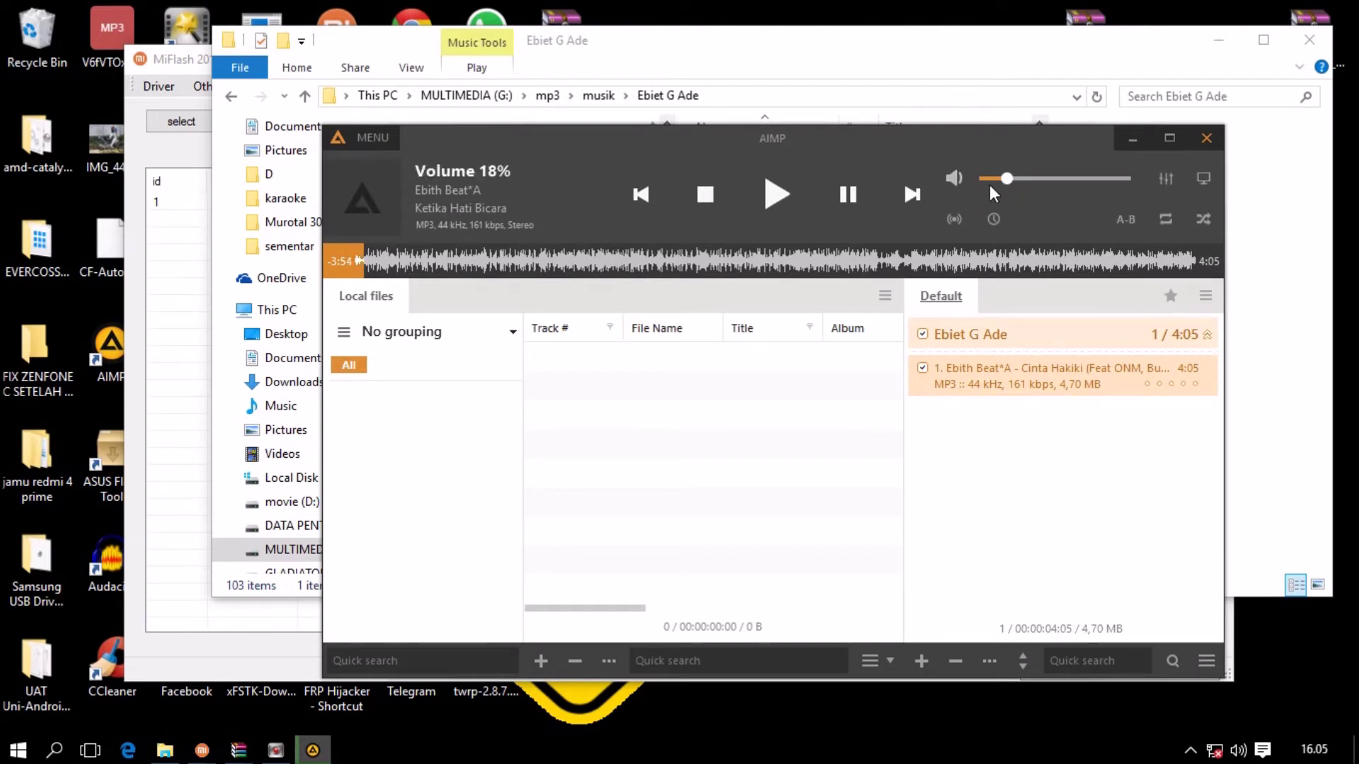
scroll(990, 205, down, 2)
click(1132, 139)
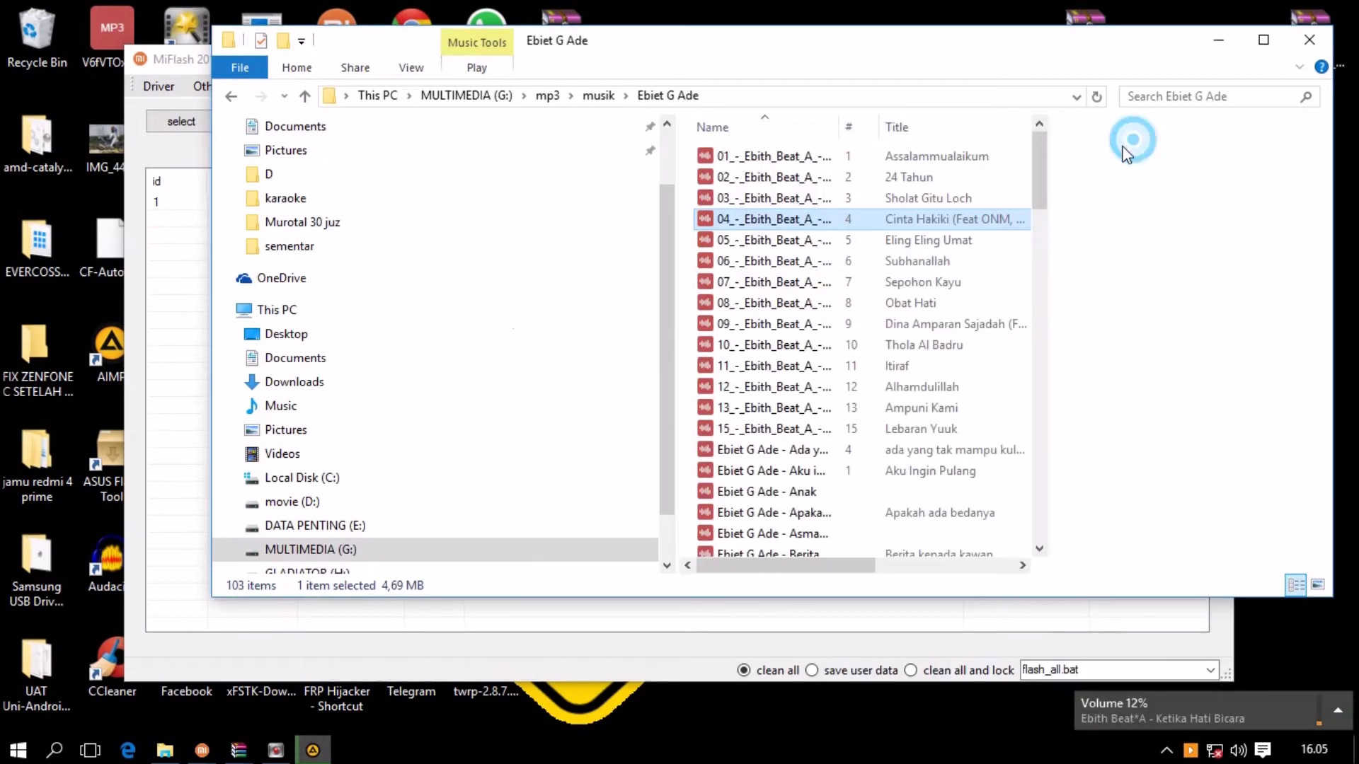
Step: Play the track Sepohon Kayu from the Ebiet G Ade folder and look through the parent musik folder
double_click(803, 289)
click(231, 96)
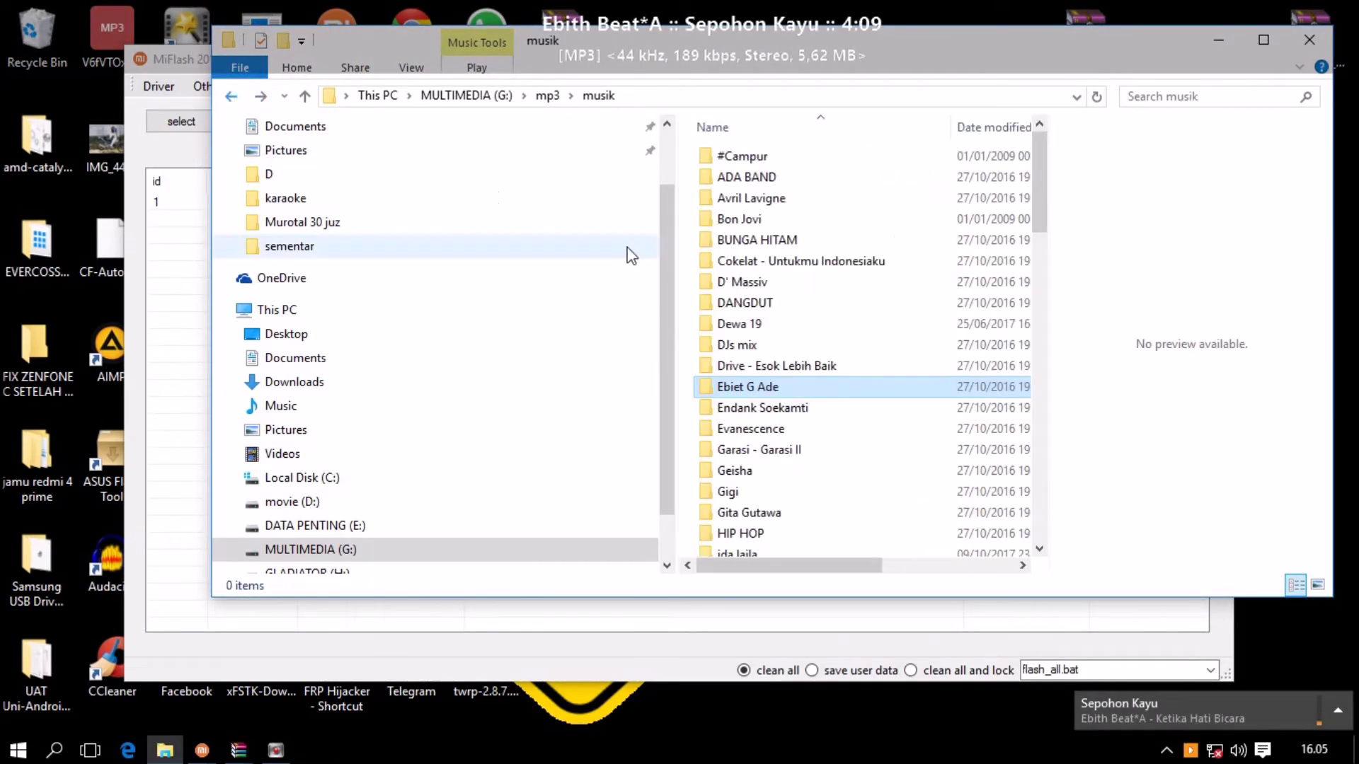
click(758, 300)
scroll(782, 346, down, 5)
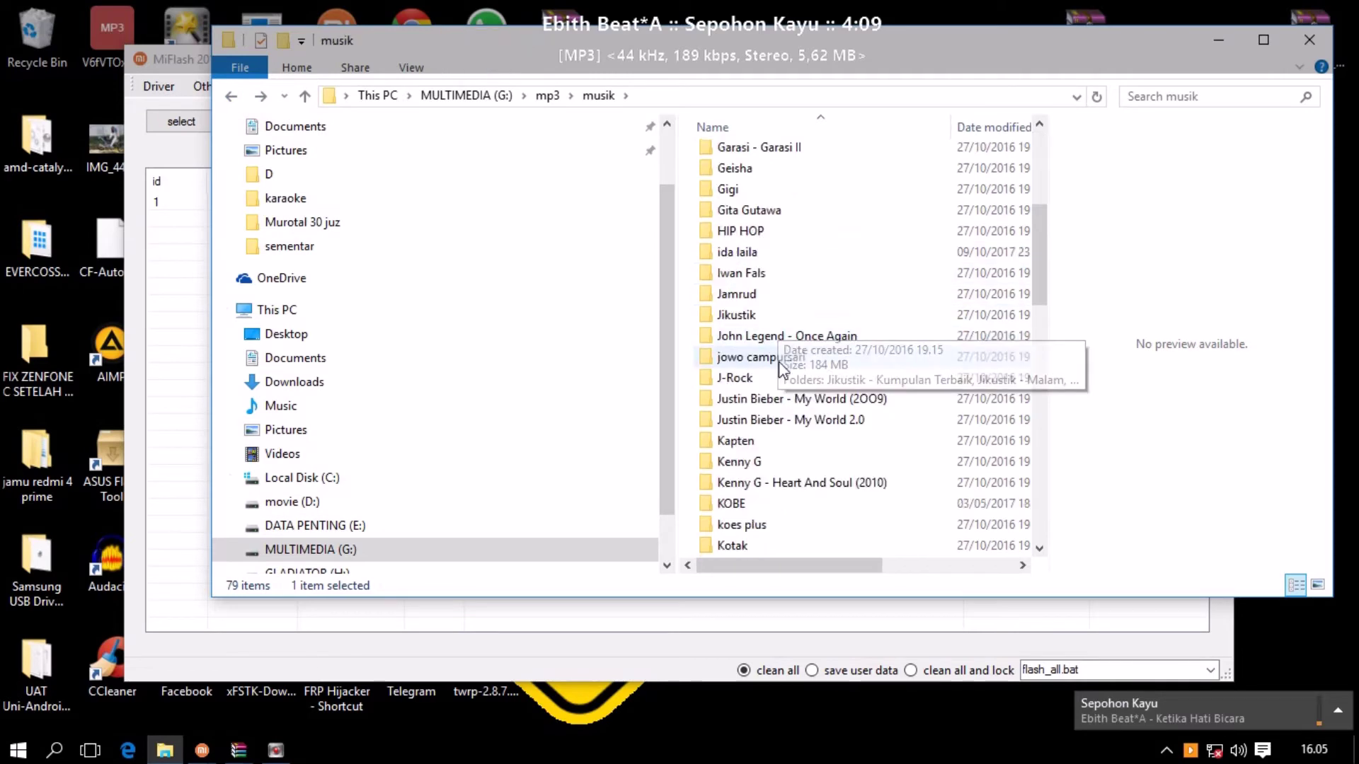
scroll(783, 347, down, 3)
Step: Look through the songs in the tes folder on the MULTIMEDIA (G:) drive and return to the drive's root
click(327, 549)
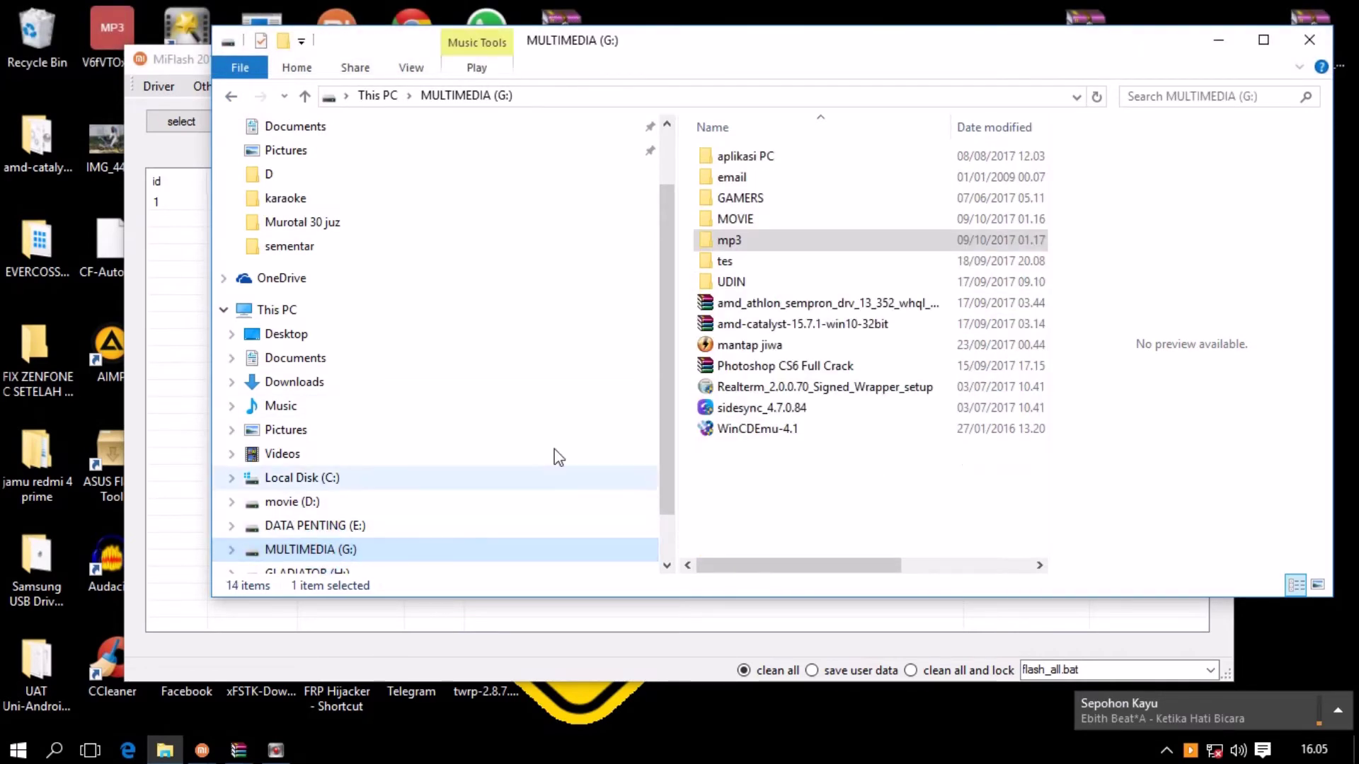
double_click(737, 260)
scroll(759, 254, down, 5)
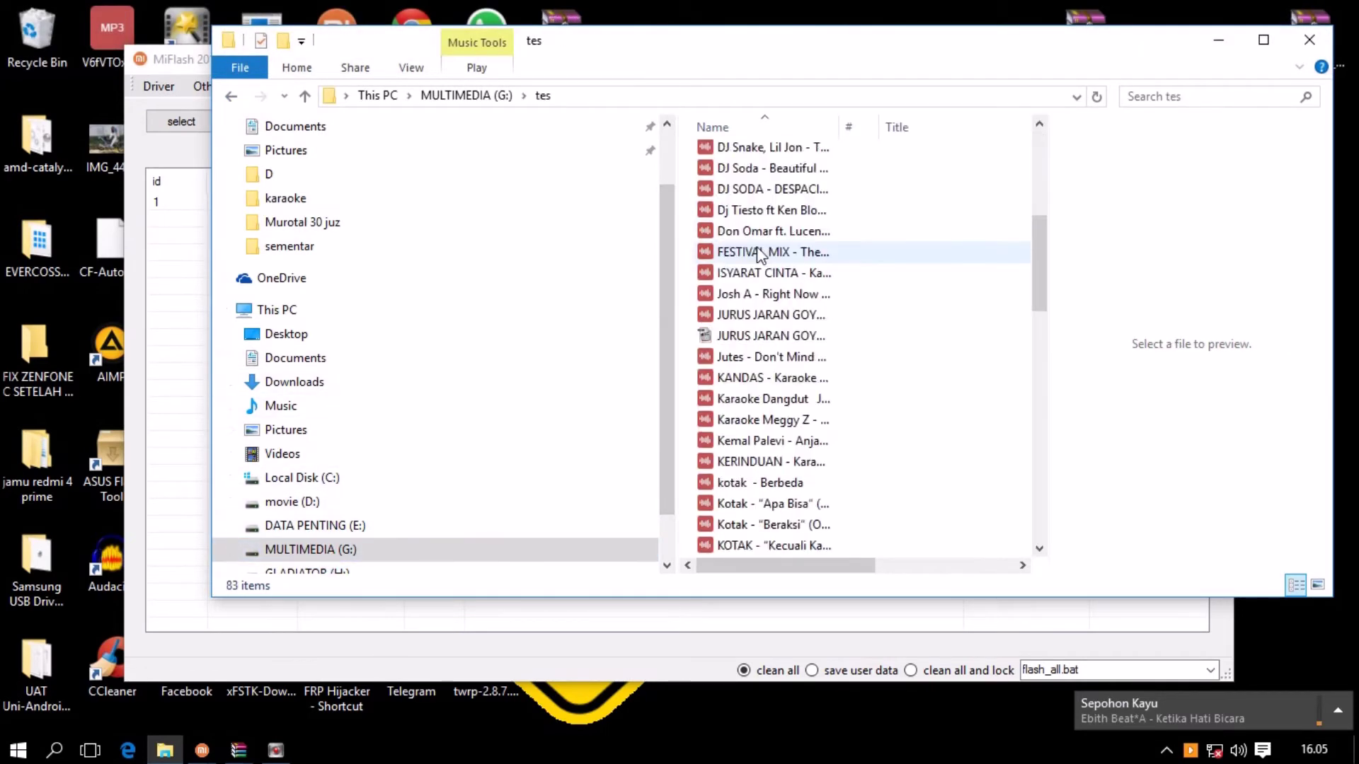
click(231, 95)
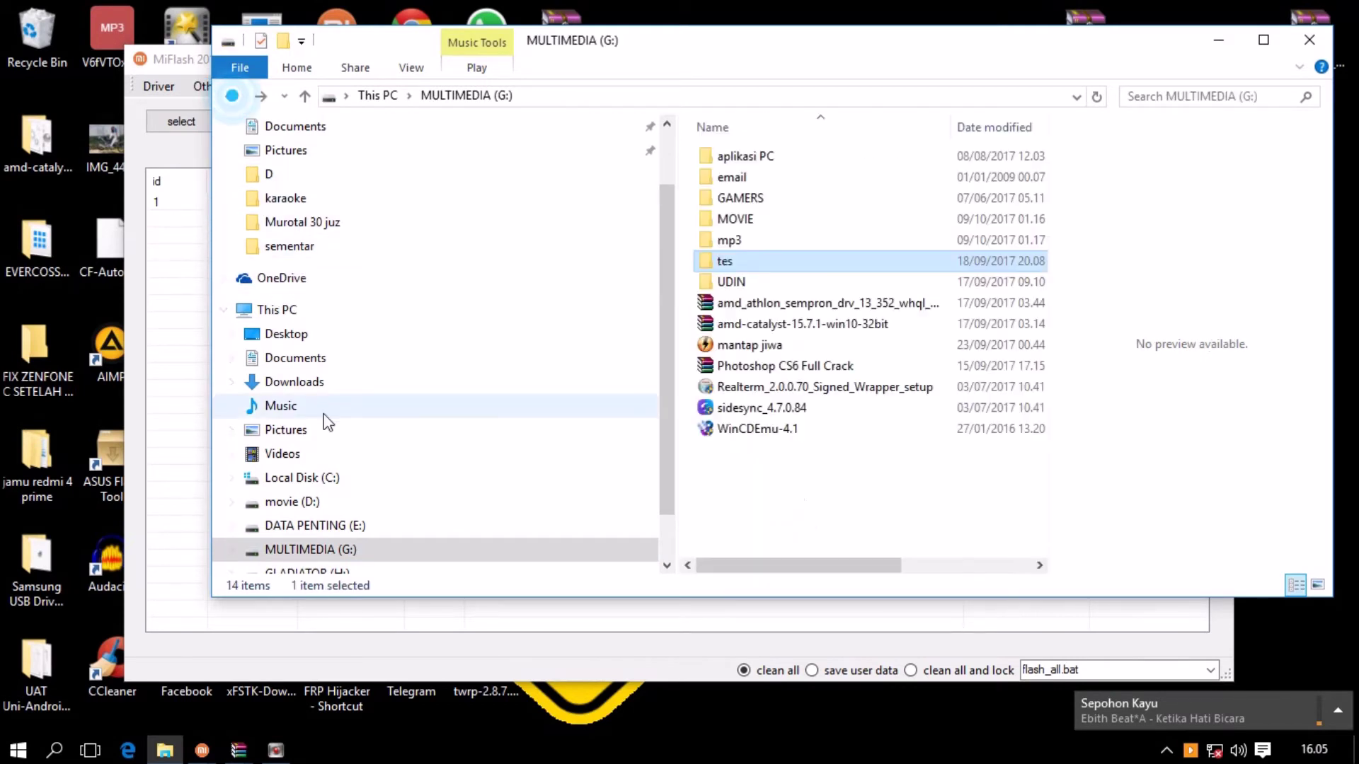
Step: Open New folder (4) on the GLADIATOR (H:) drive and play the Nella Kharisma "Jaran goyang" track
scroll(313, 548, down, 1)
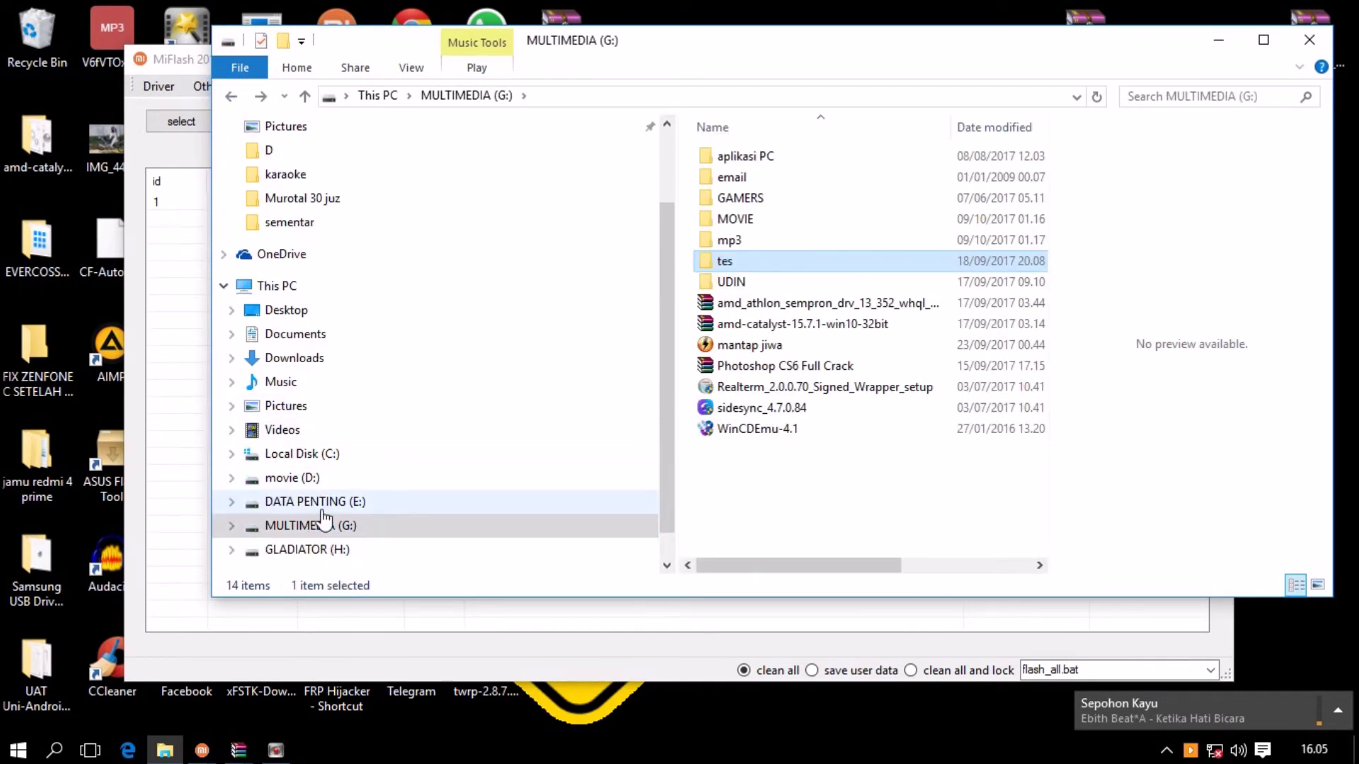
click(322, 551)
double_click(763, 342)
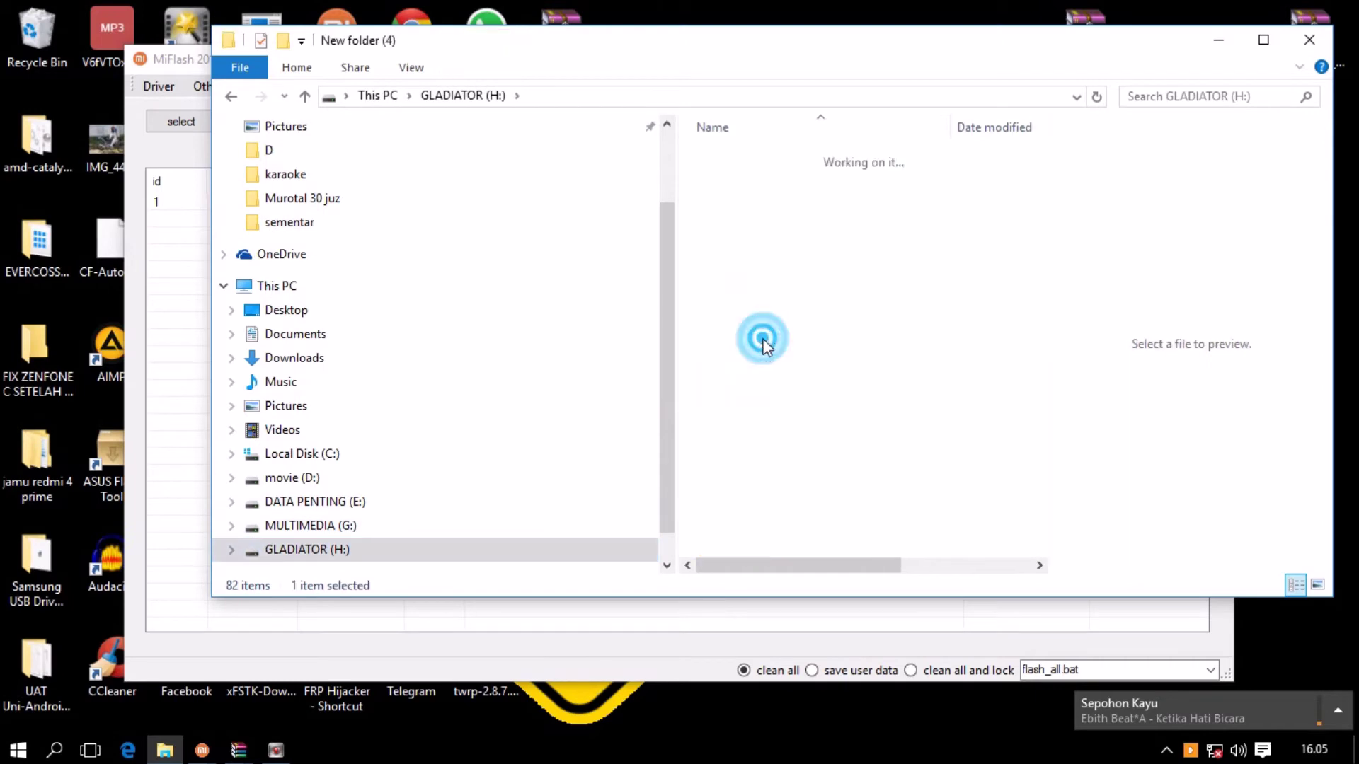
double_click(776, 345)
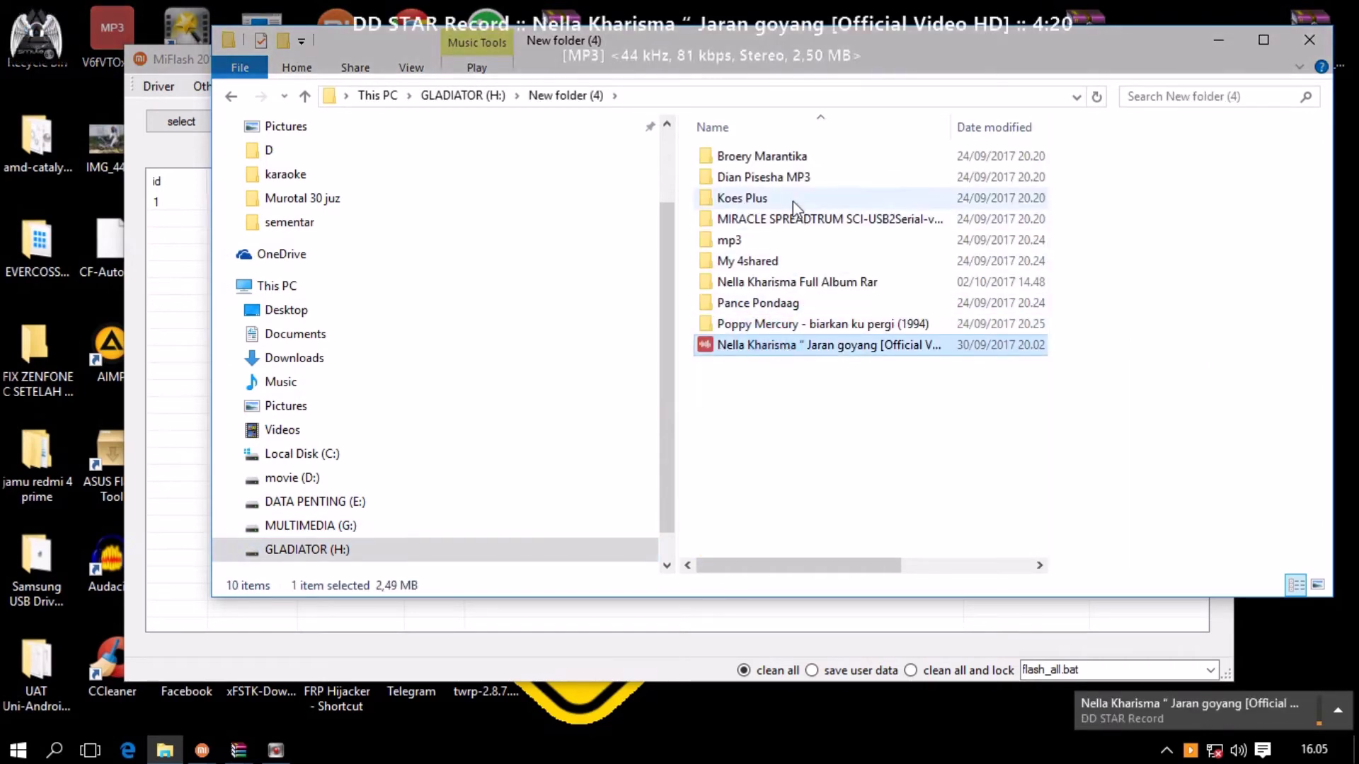
Step: Play "3. Kucoba Hidup Sendiri" from the Dian Pisesha MP3 folder and look through the My 4shared folder
double_click(781, 183)
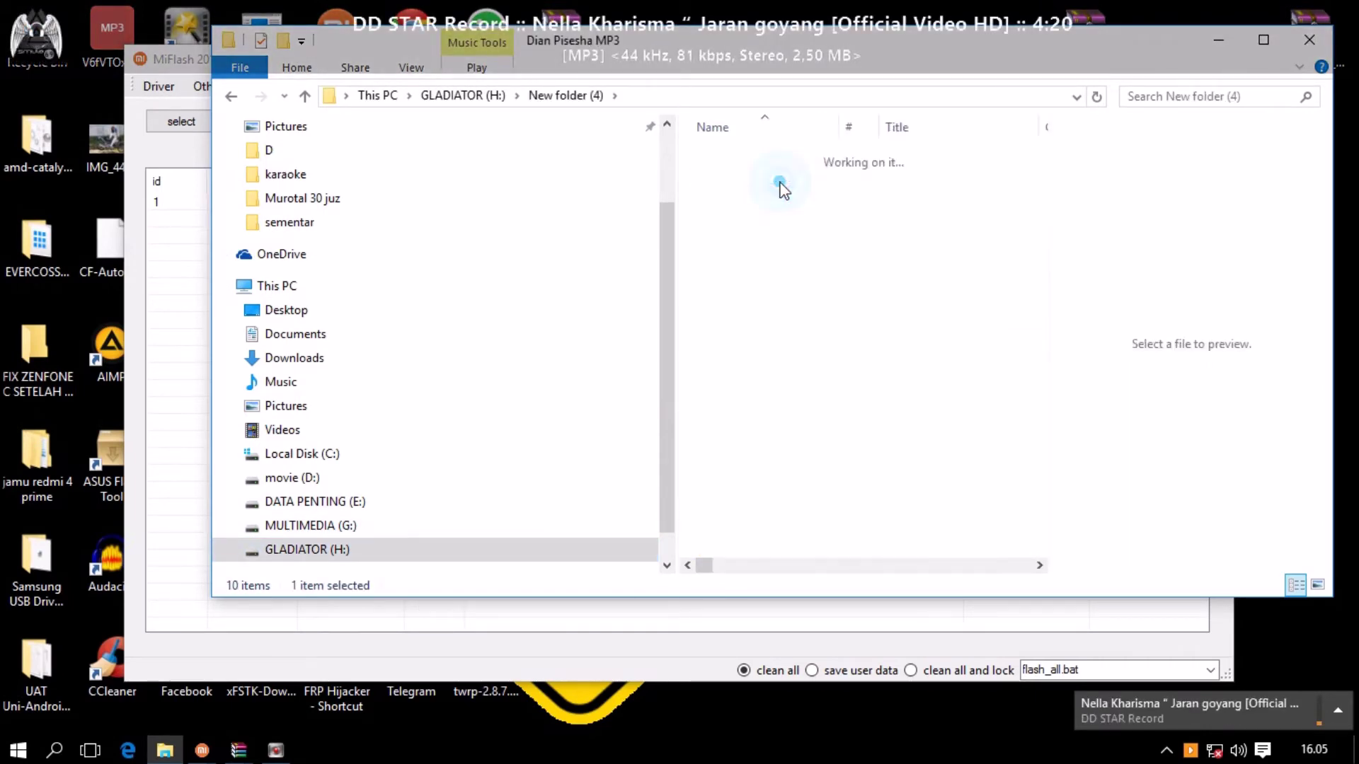
click(231, 95)
double_click(766, 264)
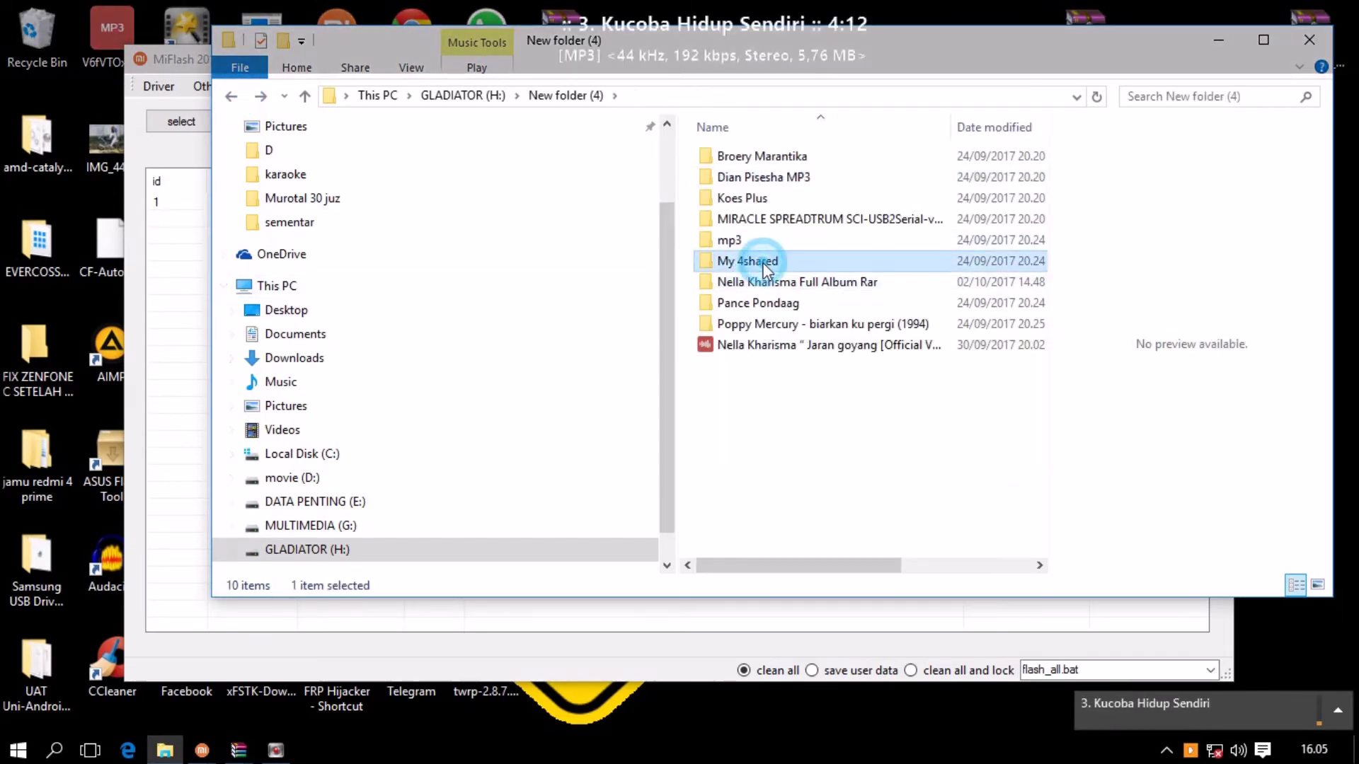
scroll(796, 357, down, 12)
scroll(800, 360, up, 10)
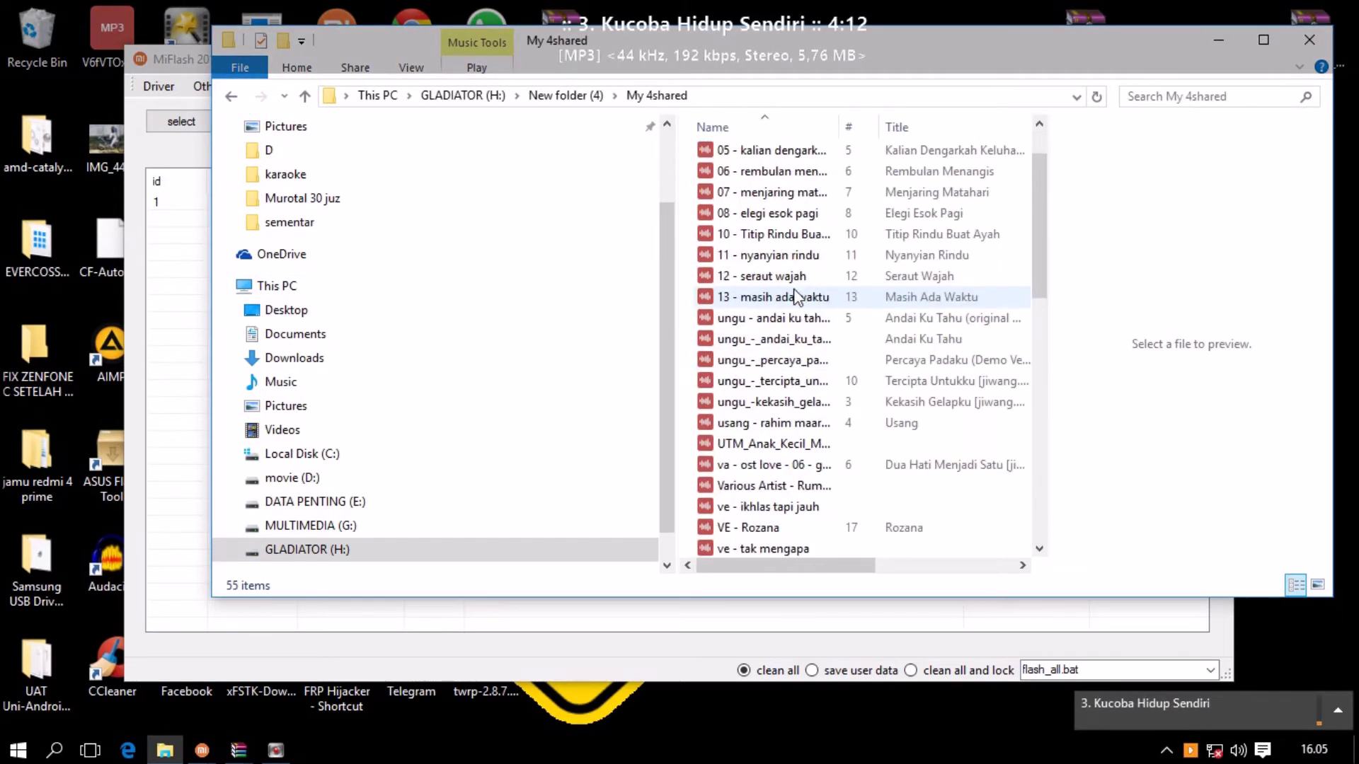
click(232, 95)
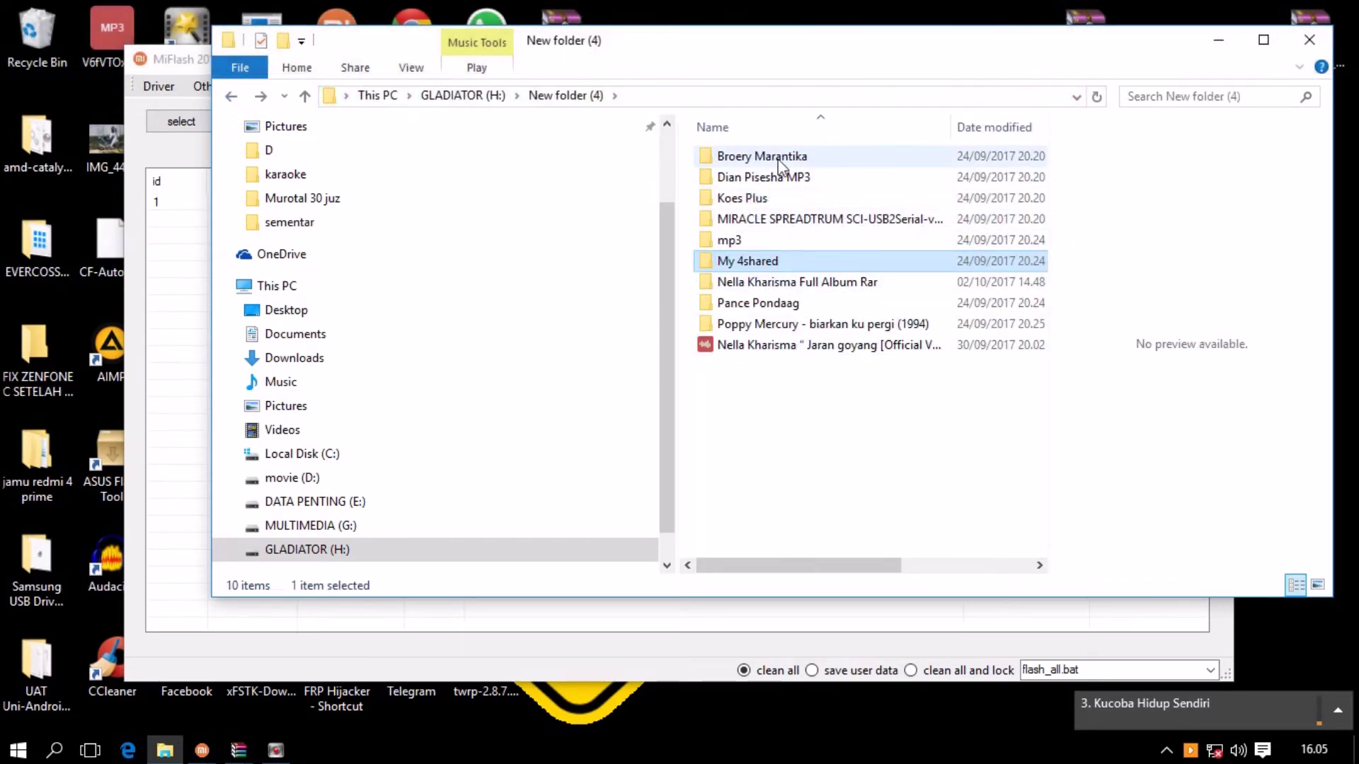
Step: Play "Aku Begini Engkau Begitu" from the Broery Marantika folder and lower the playback volume
double_click(780, 163)
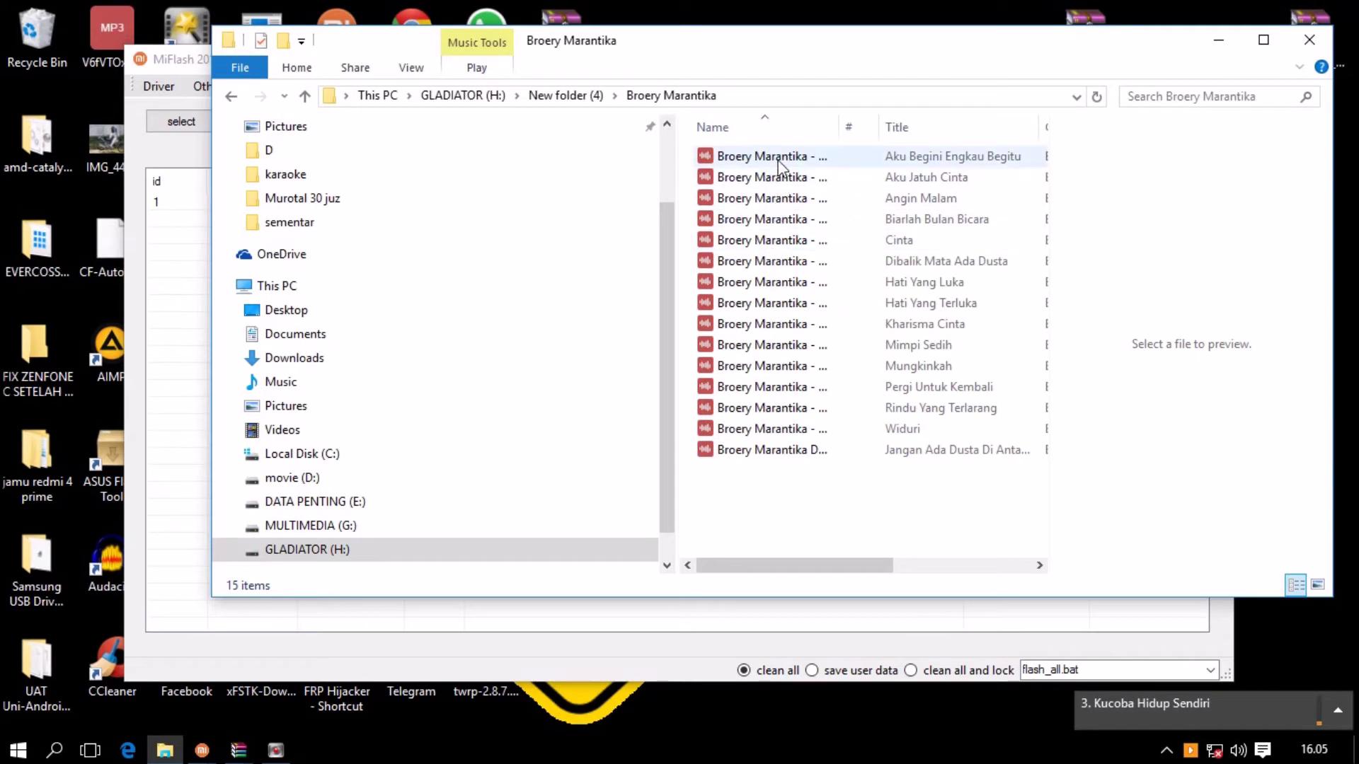
double_click(780, 159)
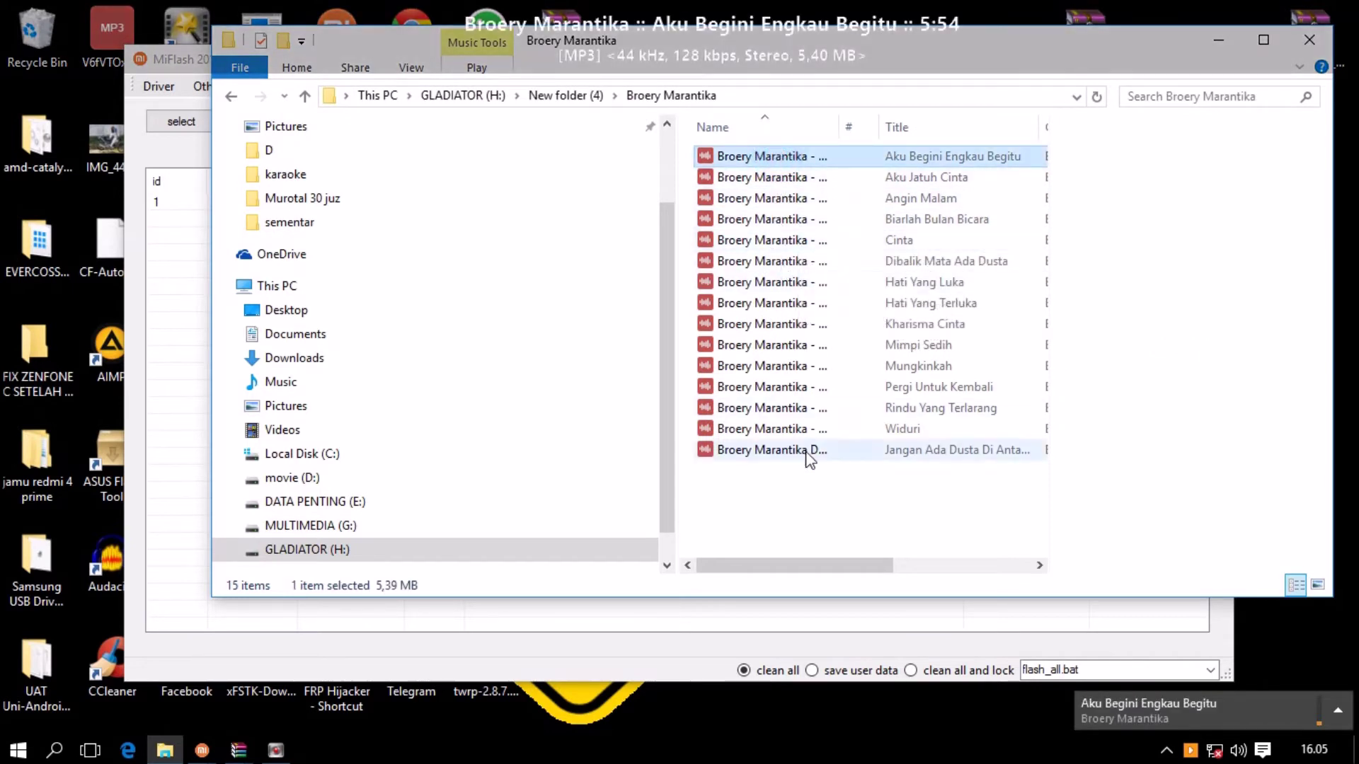
mouse_move(1301, 720)
scroll(1318, 719, down, 3)
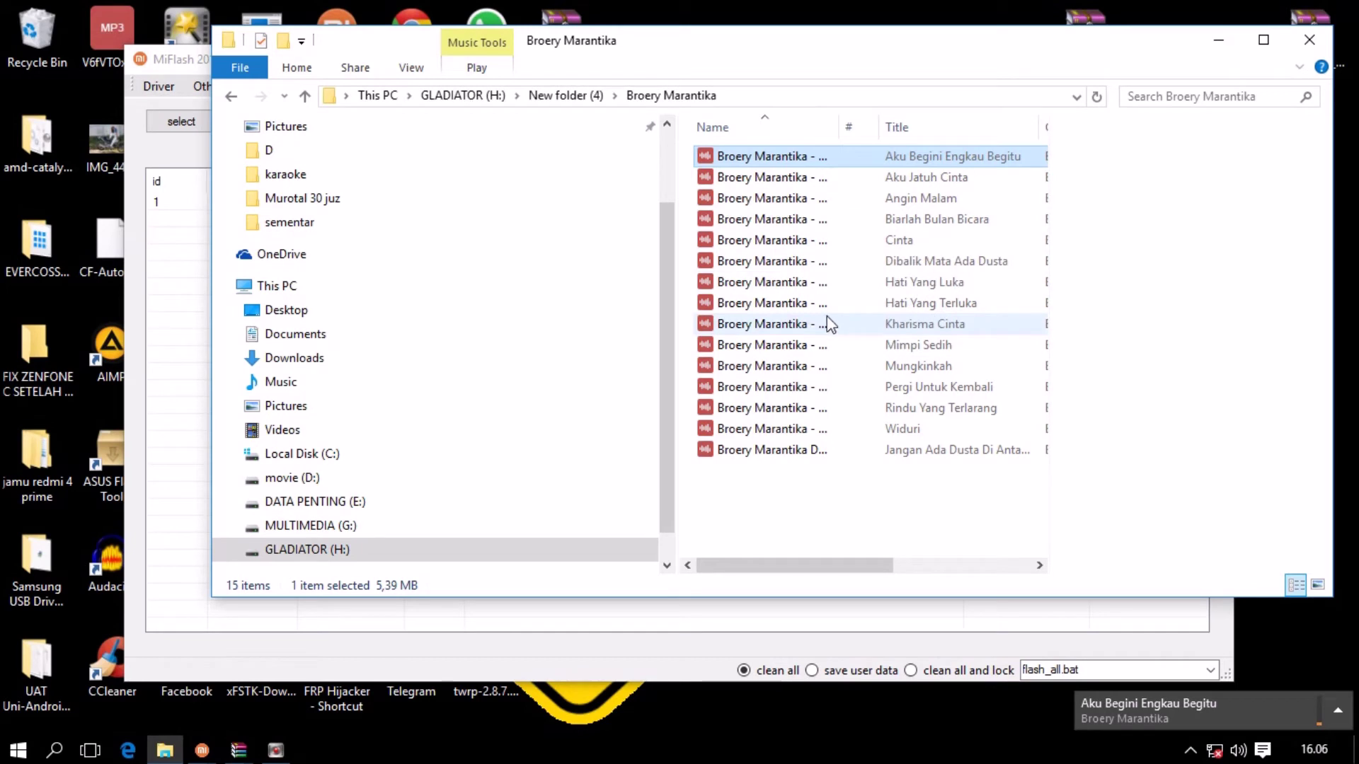
Step: Play "6. Mengapa Tak Pernah Jujur" from the Dian Pisesha MP3 folder and skip ahead to 1:11
click(225, 98)
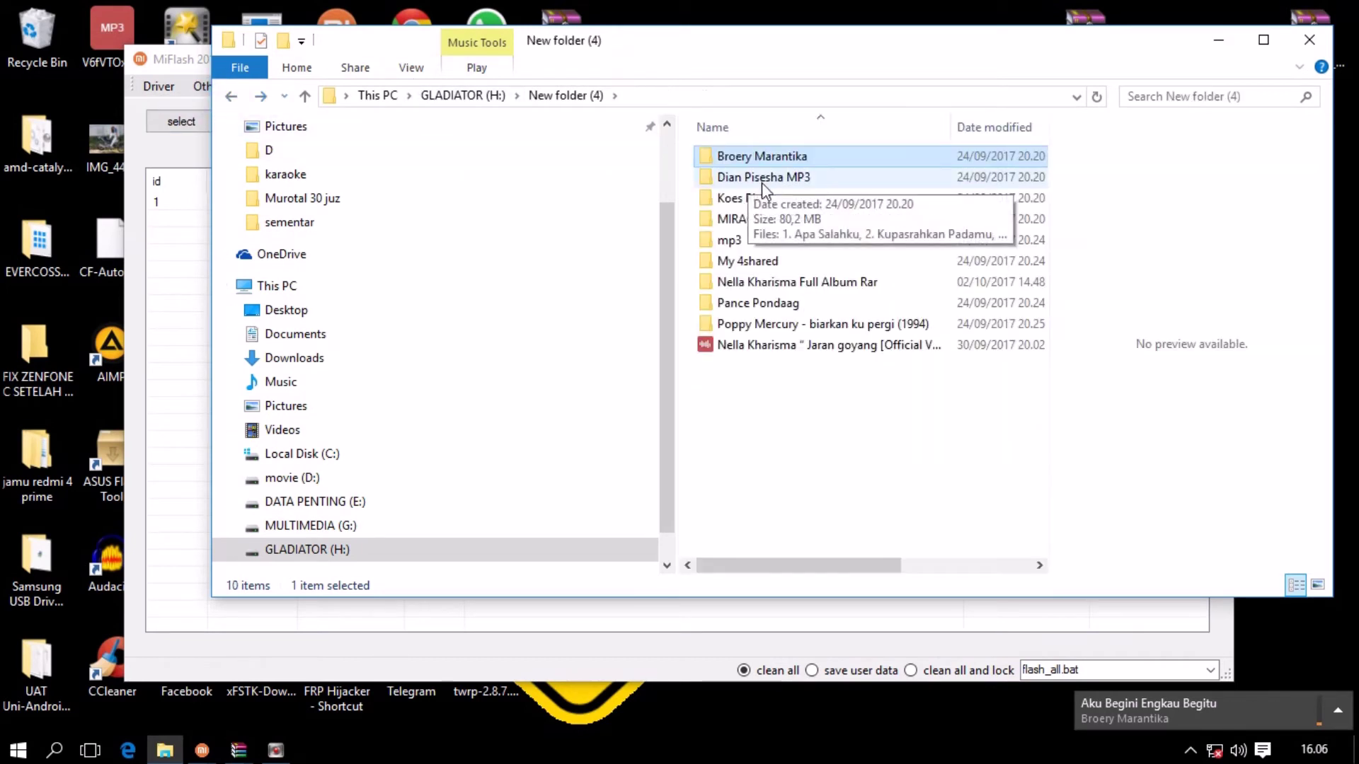
double_click(788, 183)
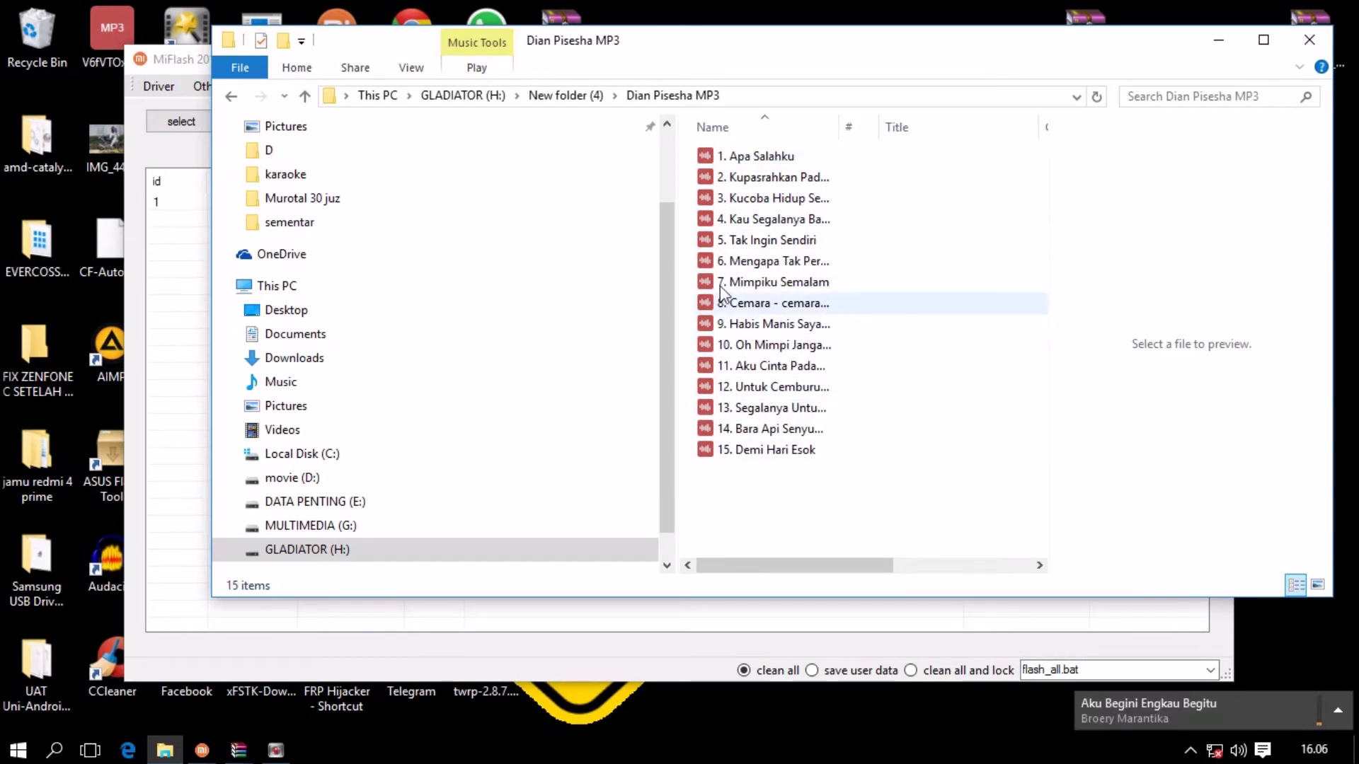
double_click(768, 262)
mouse_move(1198, 725)
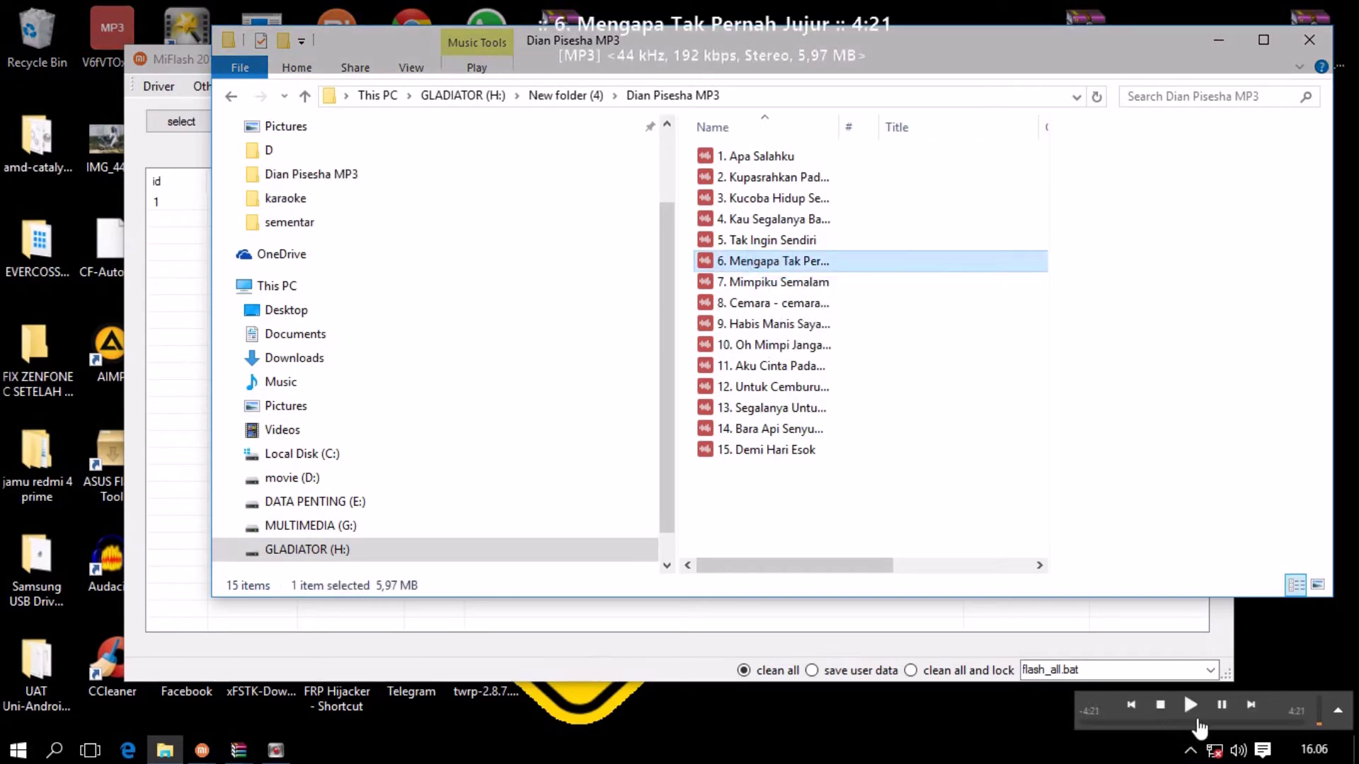
click(1143, 723)
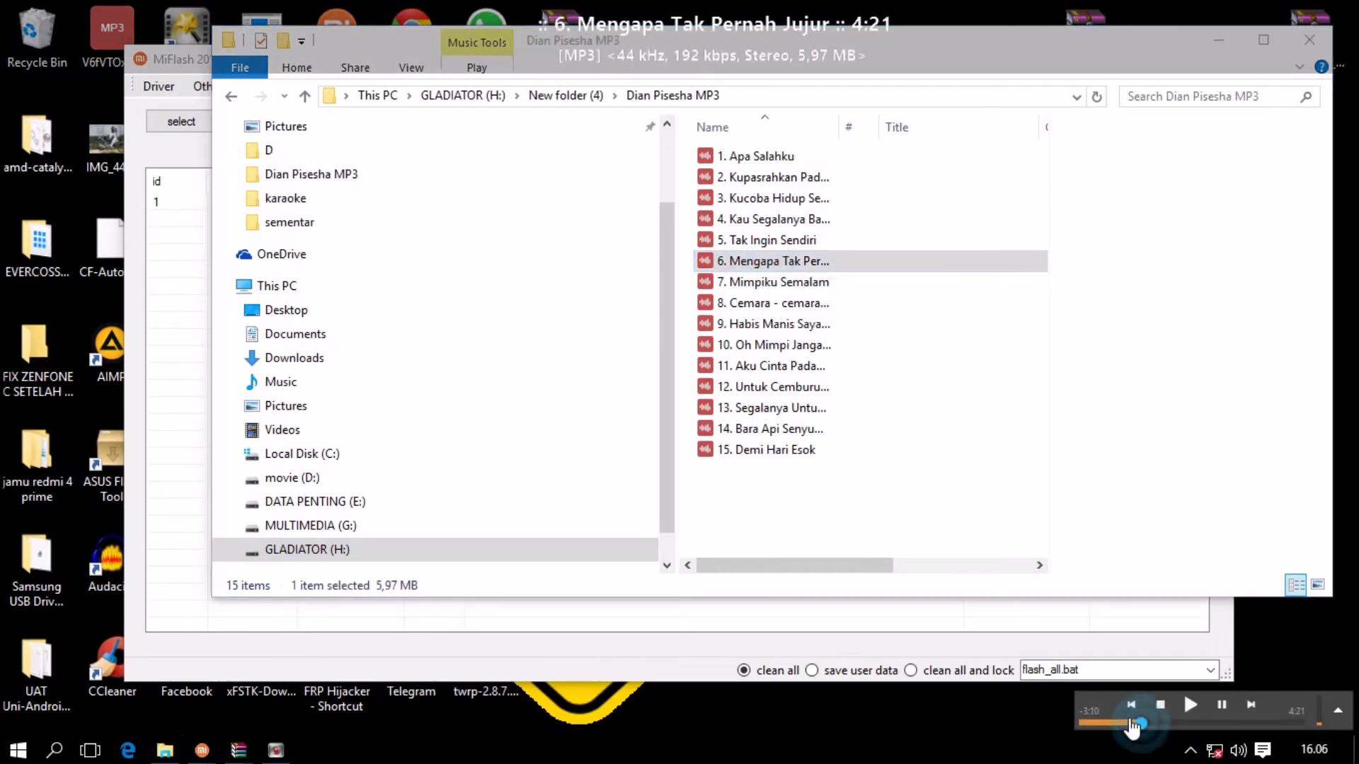
Step: Play "Pance Pondaag - begitu indah" from the nested Pance Pondaag folder and return to New folder (4)
click(229, 102)
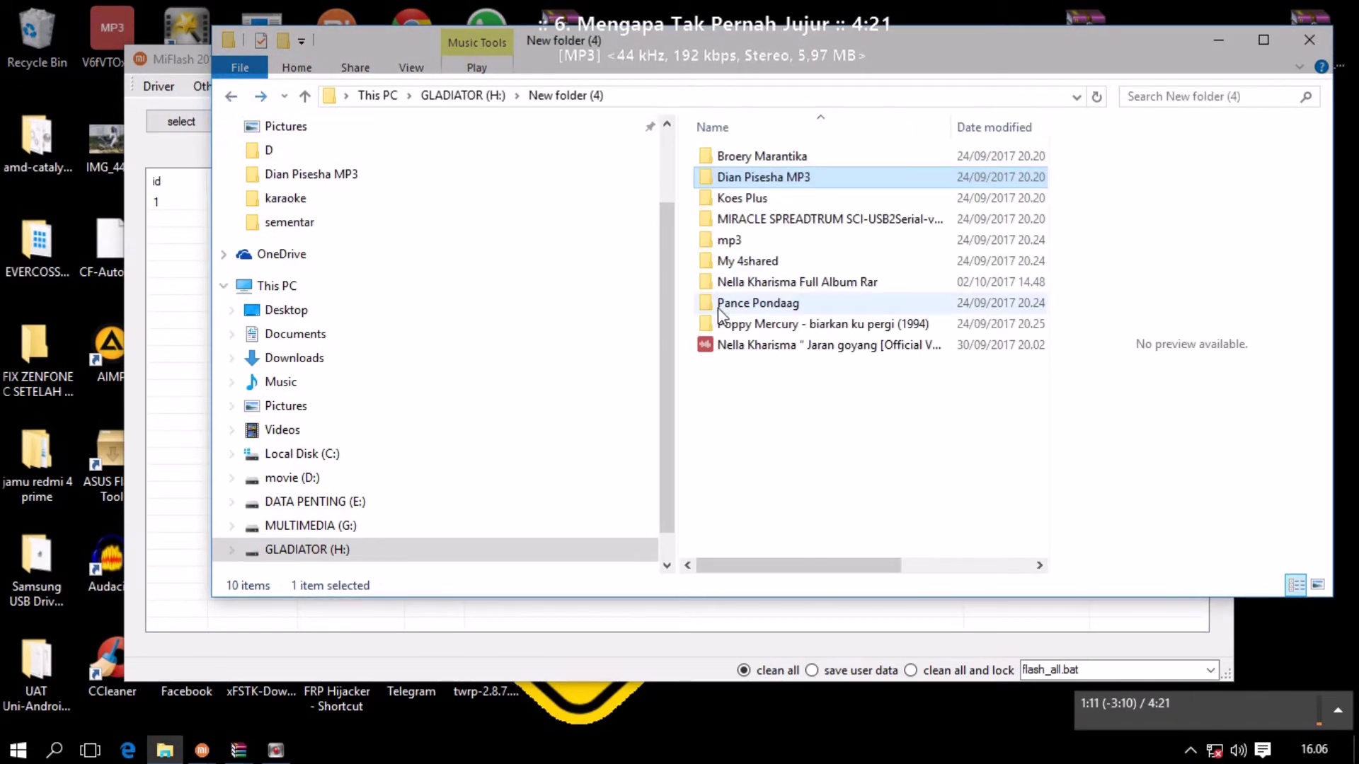
double_click(793, 304)
click(770, 157)
double_click(768, 157)
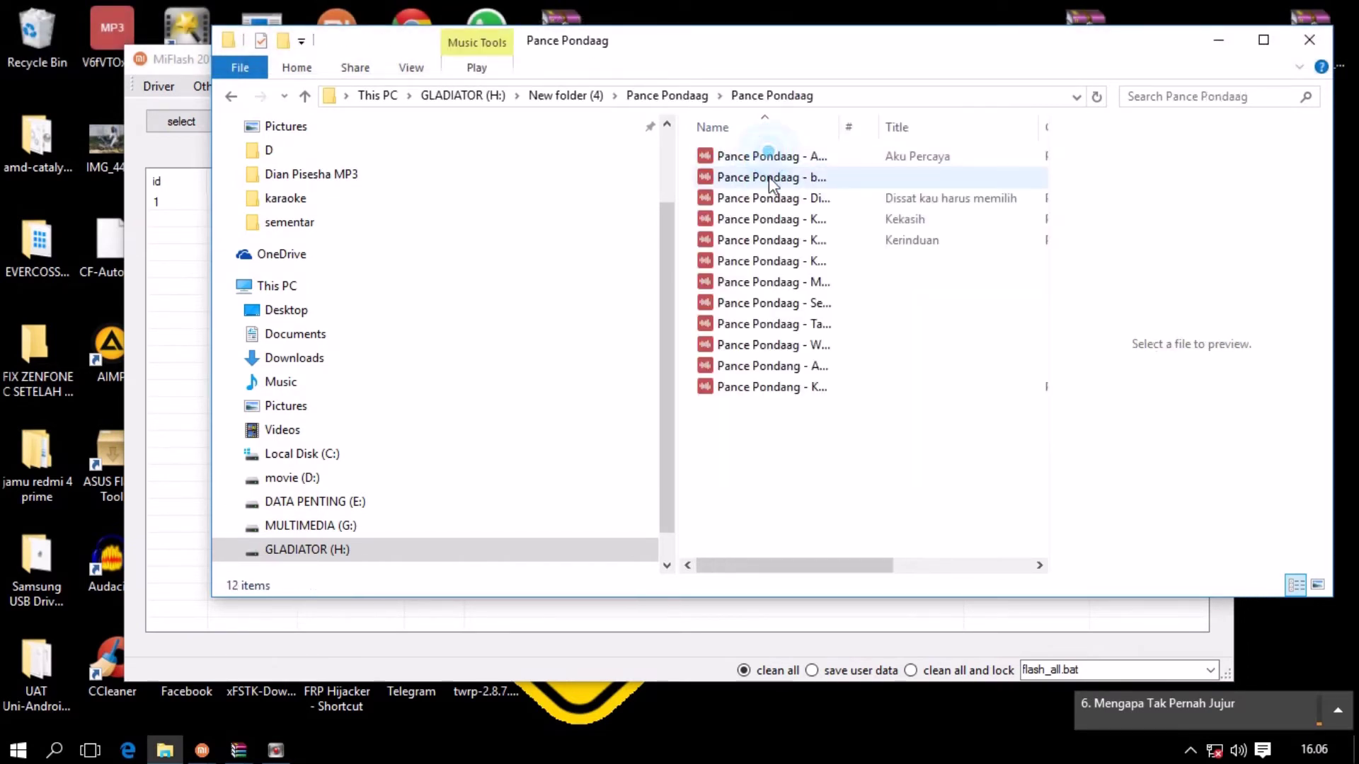
double_click(768, 177)
click(227, 97)
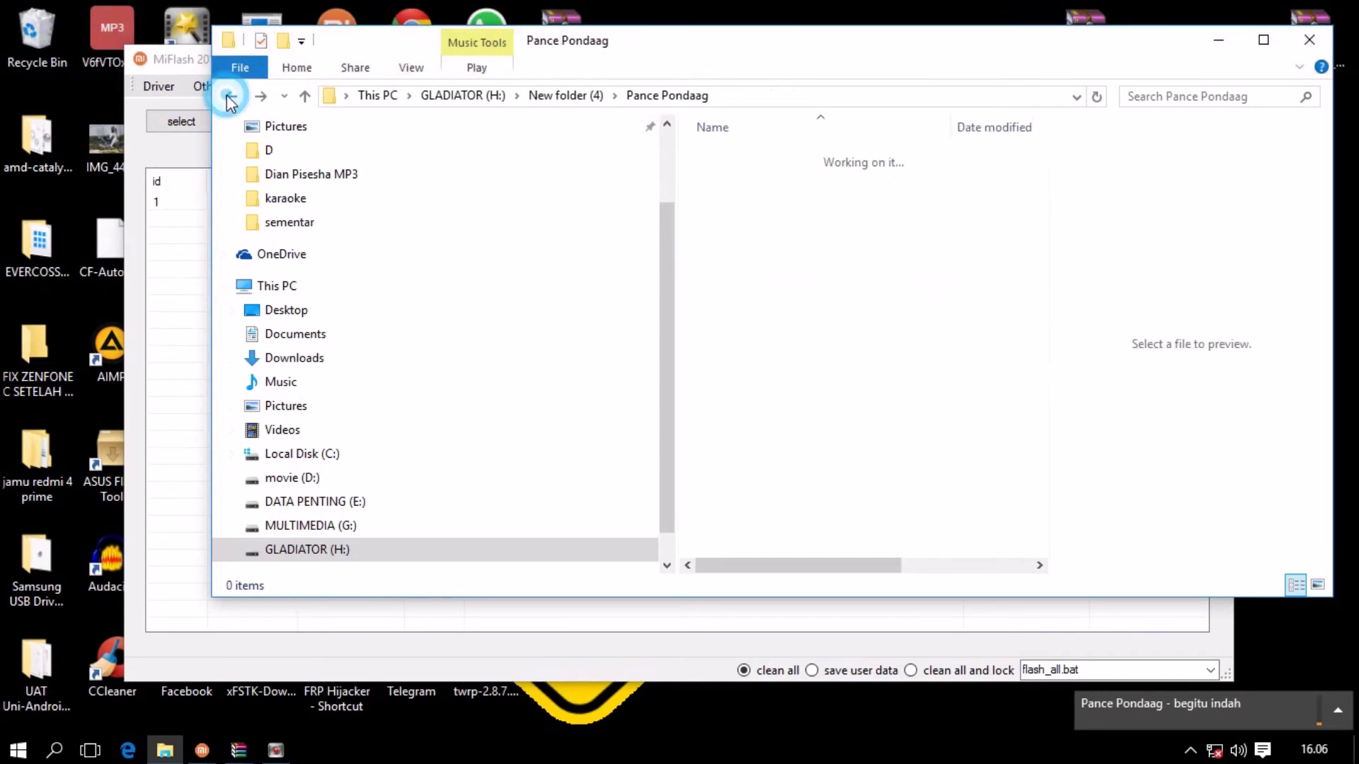
click(232, 97)
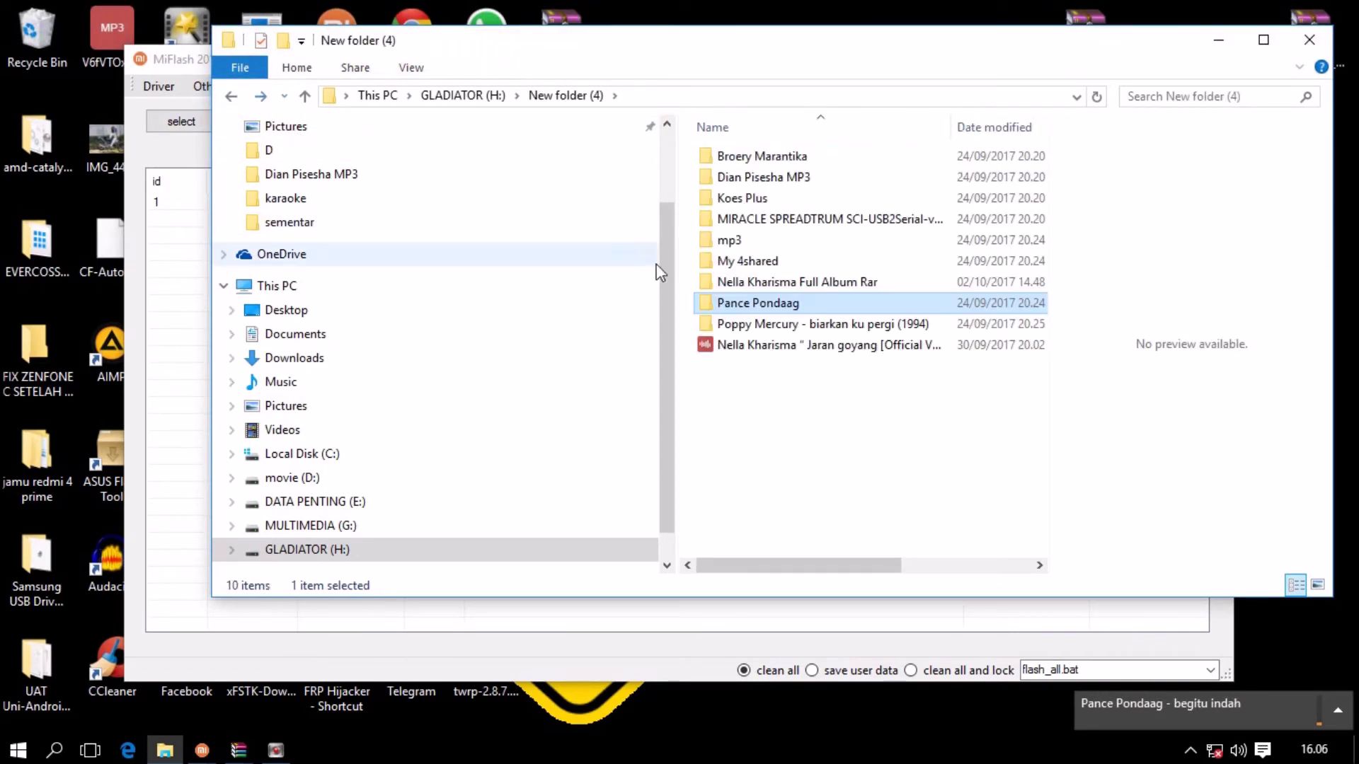
Step: Play "Cinta Yang Sempurna" from the Nella Kharisma Full Album Rar folder and switch playback to the "POLISI" track
double_click(784, 284)
double_click(770, 239)
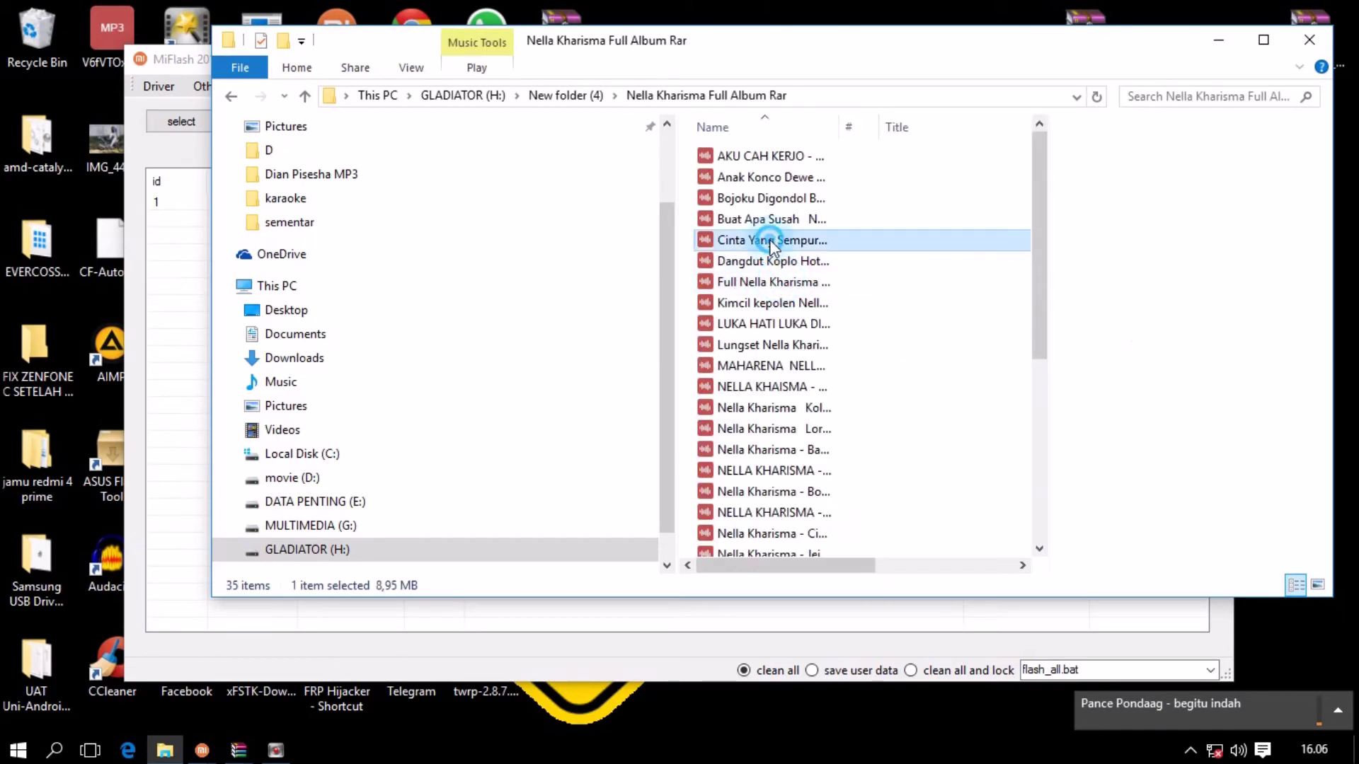
scroll(829, 392, down, 5)
scroll(829, 392, down, 2)
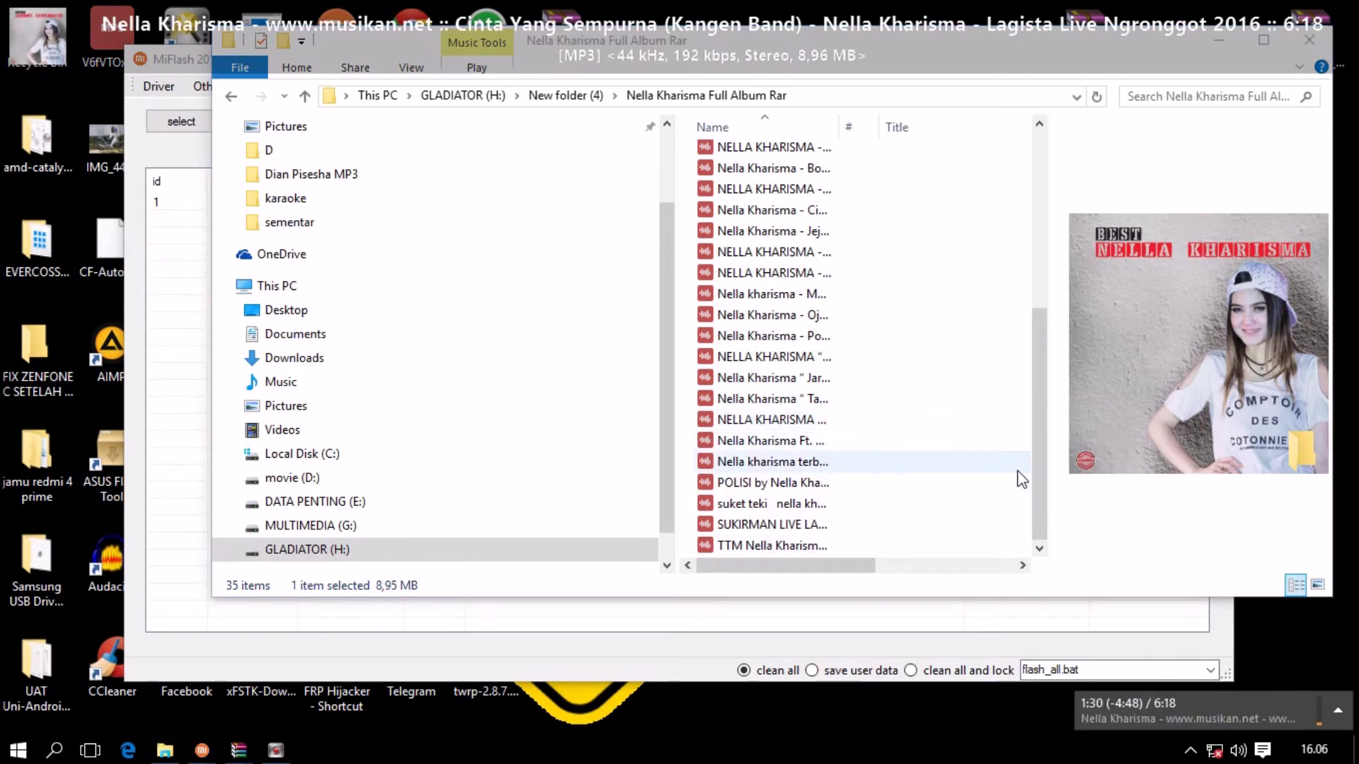
double_click(792, 484)
Step: Look through the rest of the Nella Kharisma album and return to the root of GLADIATOR (H:)
scroll(793, 283, up, 5)
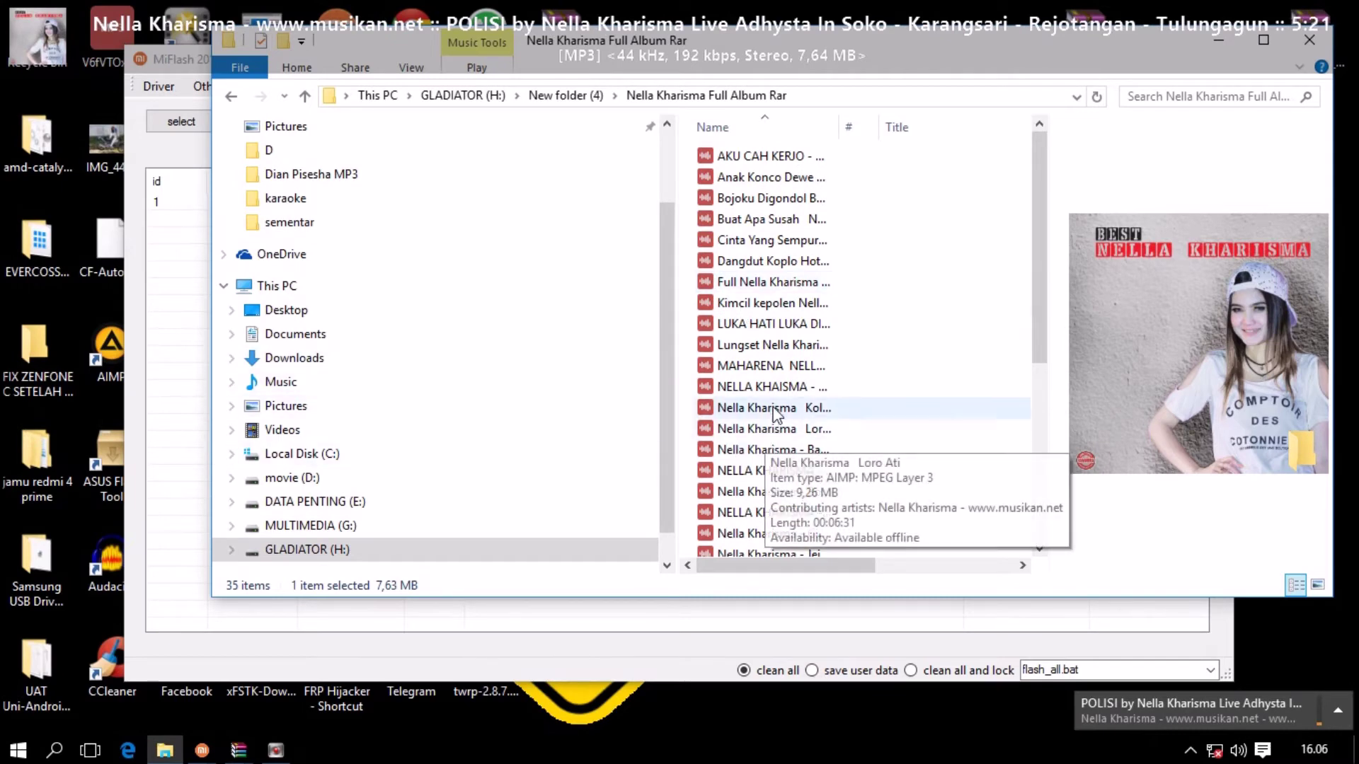
scroll(789, 407, down, 5)
click(774, 543)
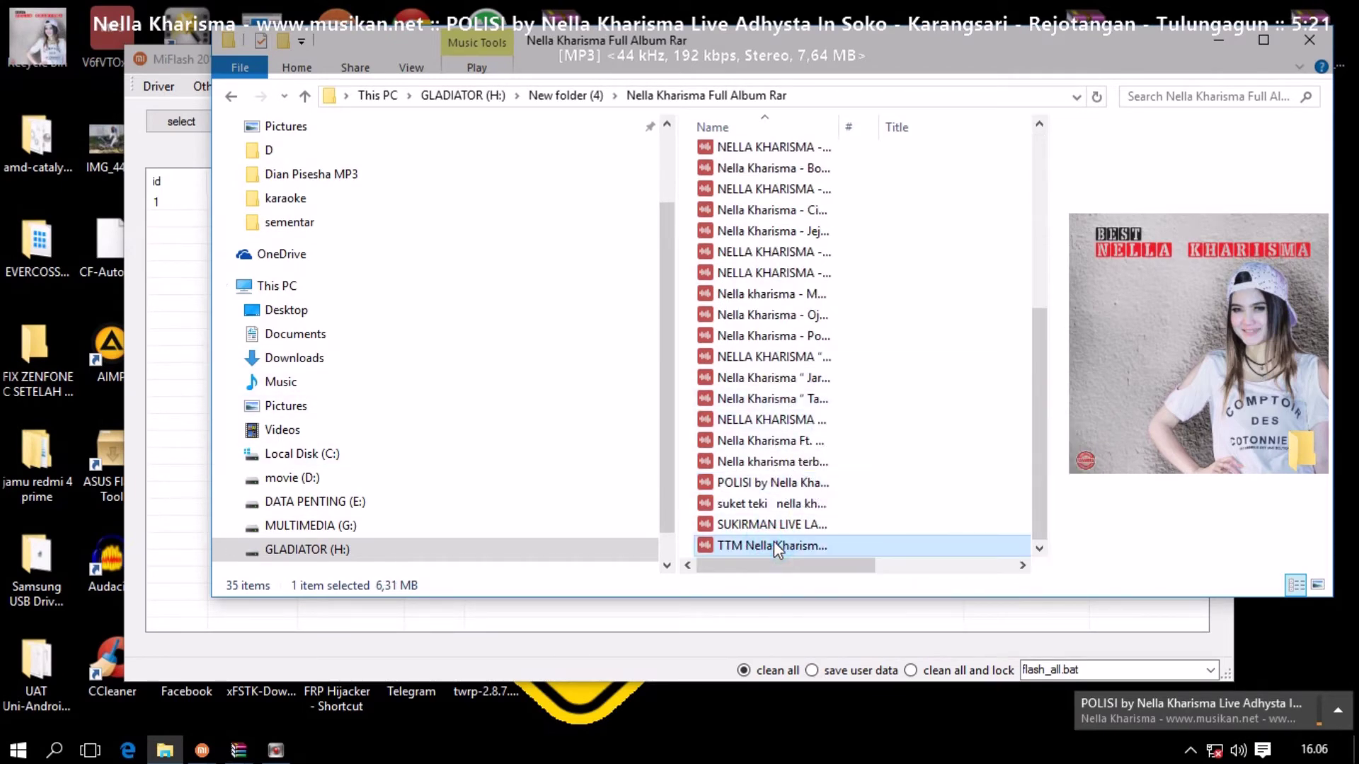
click(231, 95)
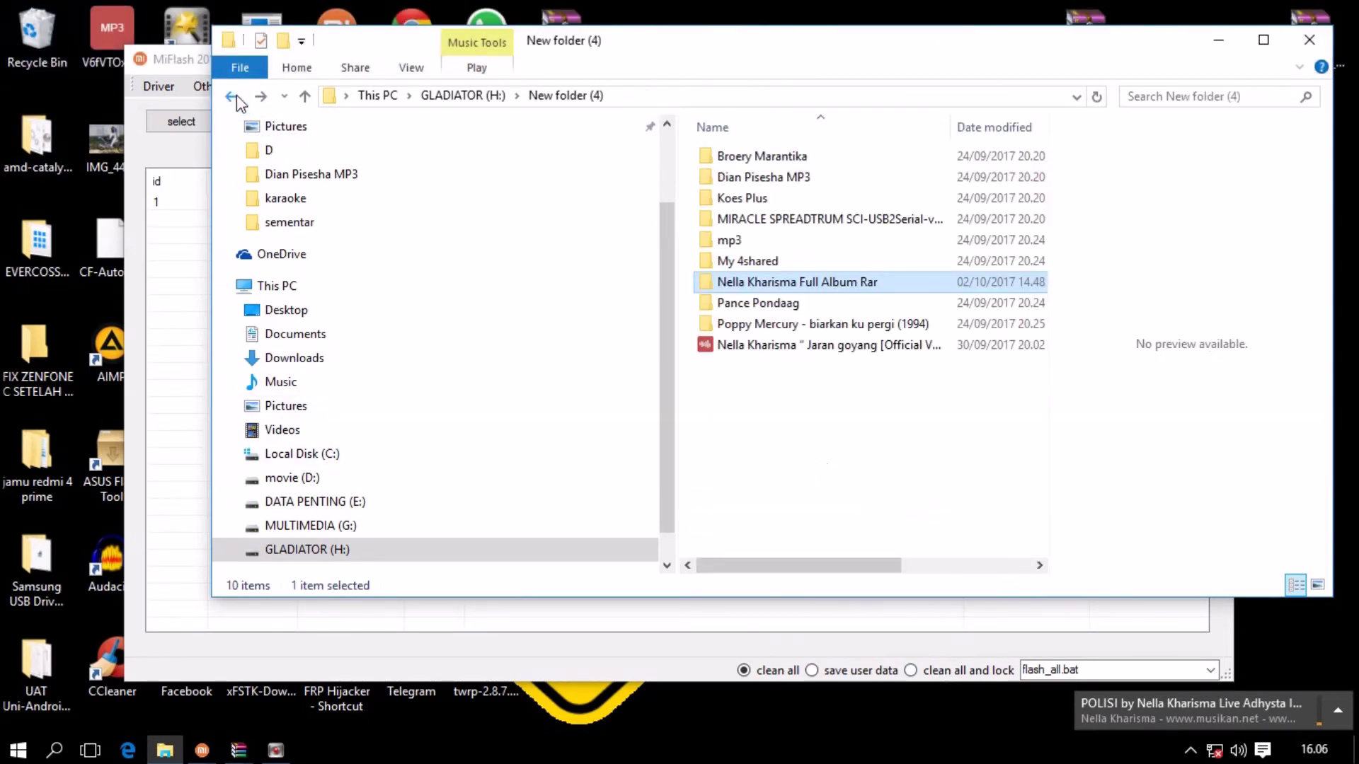
click(231, 96)
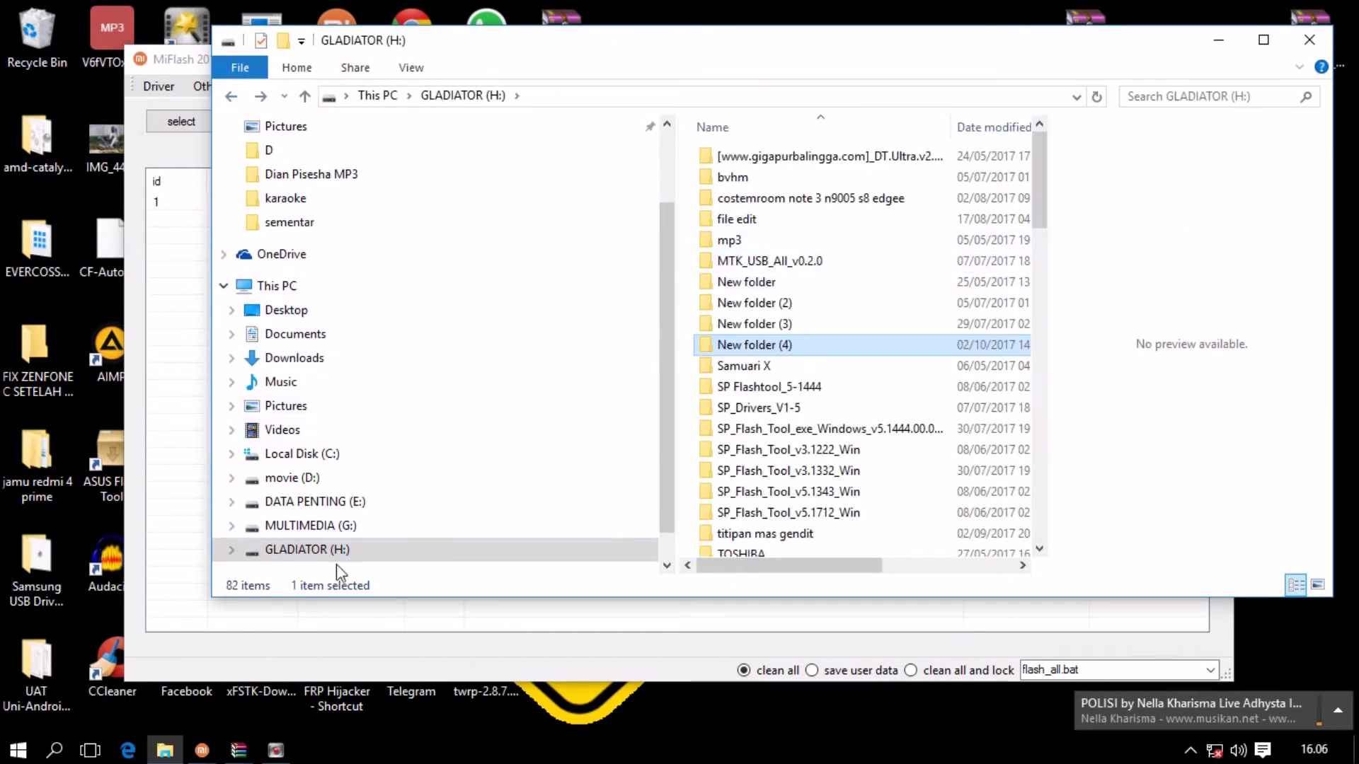
Step: Open the my music folder under mp3 > MULTIMEDIA on the MULTIMEDIA (G:) drive
click(343, 524)
double_click(733, 245)
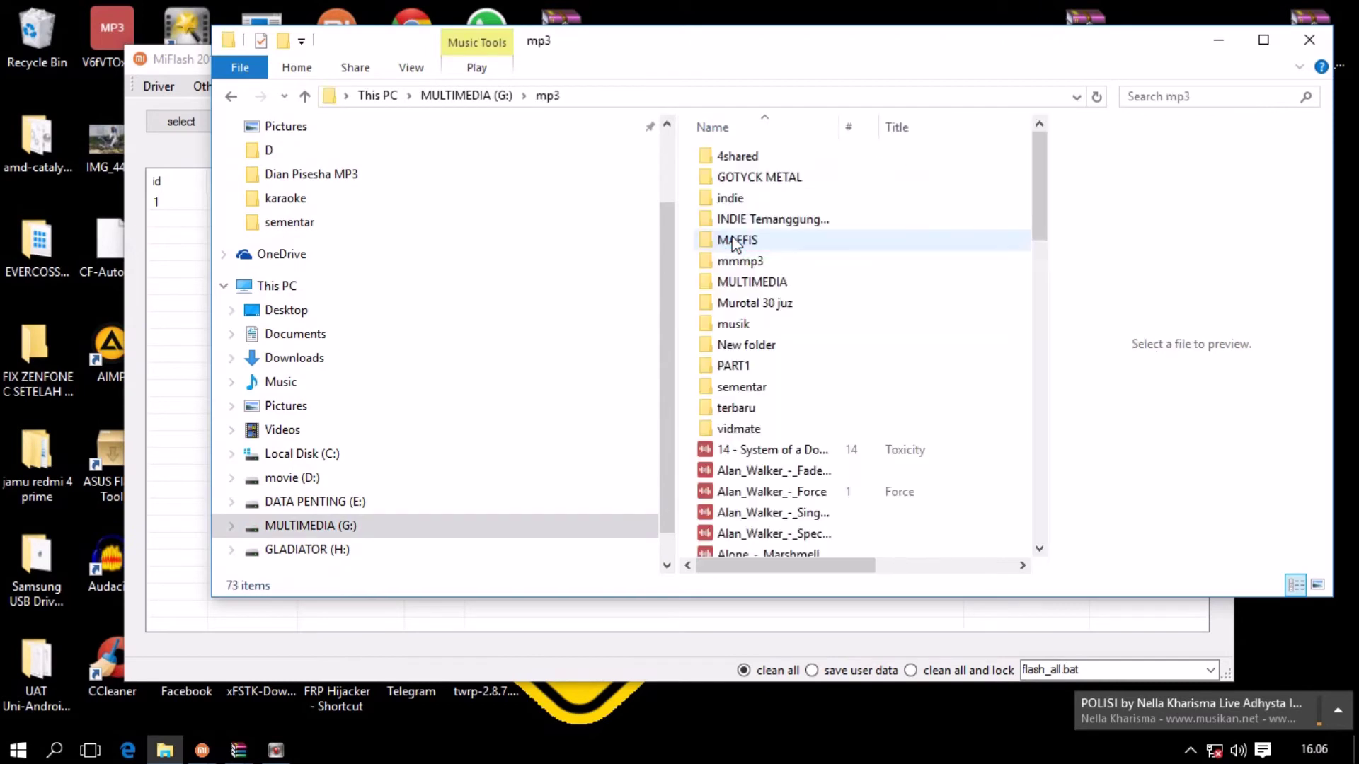
double_click(752, 281)
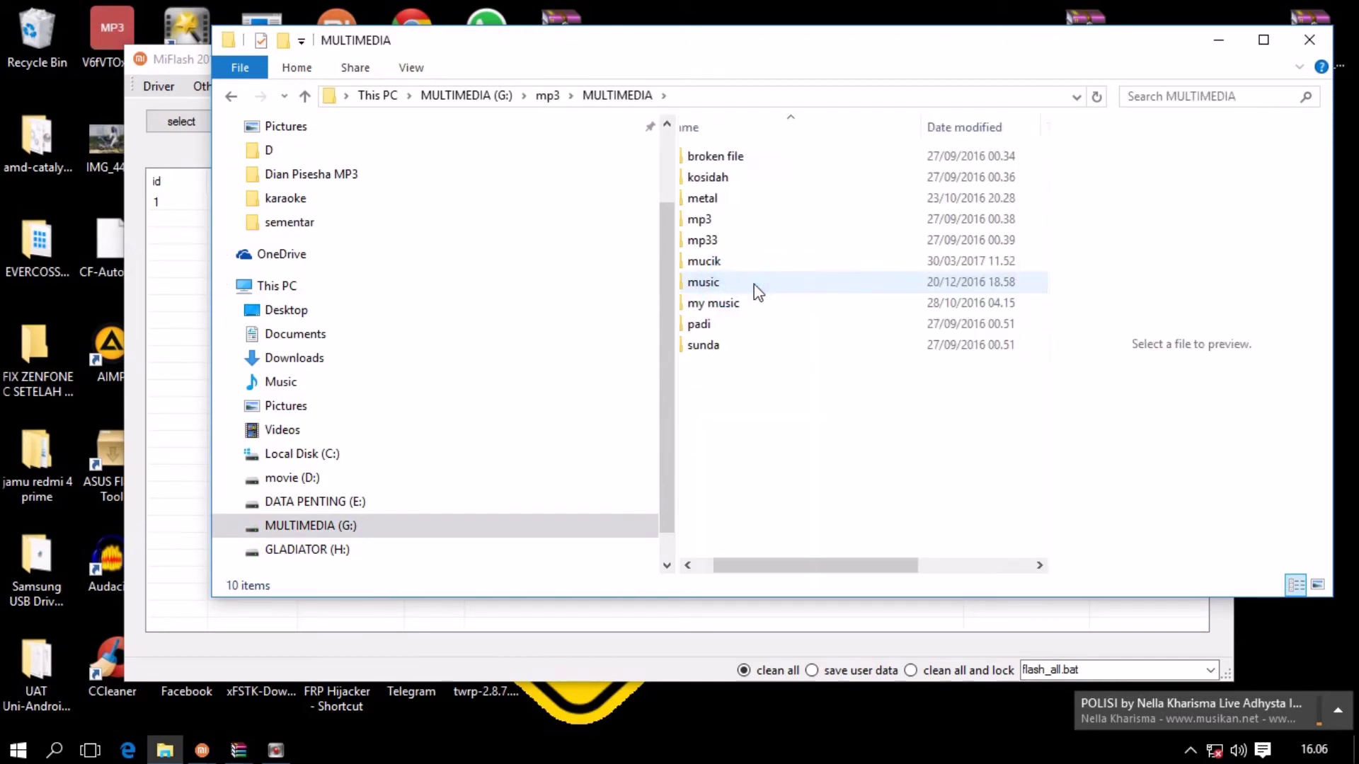
double_click(752, 301)
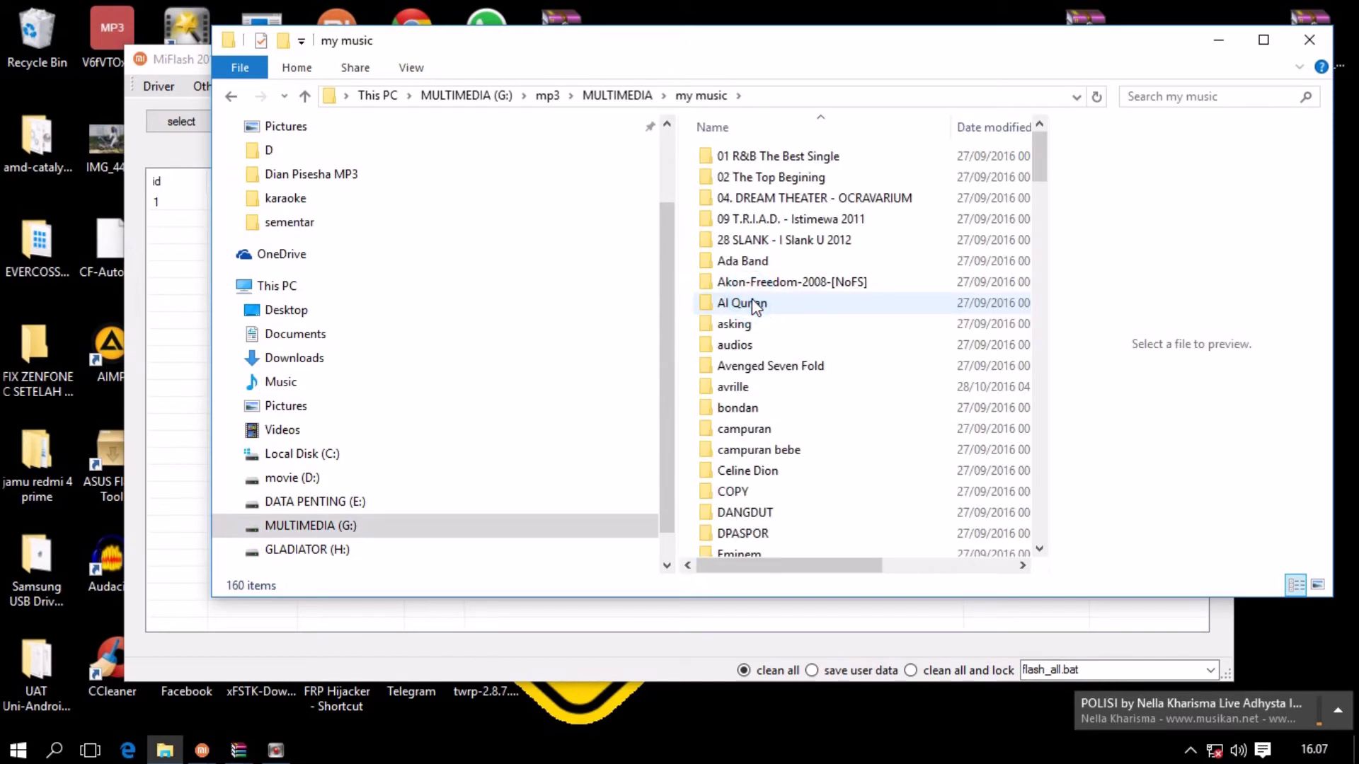
Step: Look through the "12. SAGITA - Live Ndayu Park 2013" album inside the DANGDUT folder and return to DANGDUT
scroll(756, 308, down, 2)
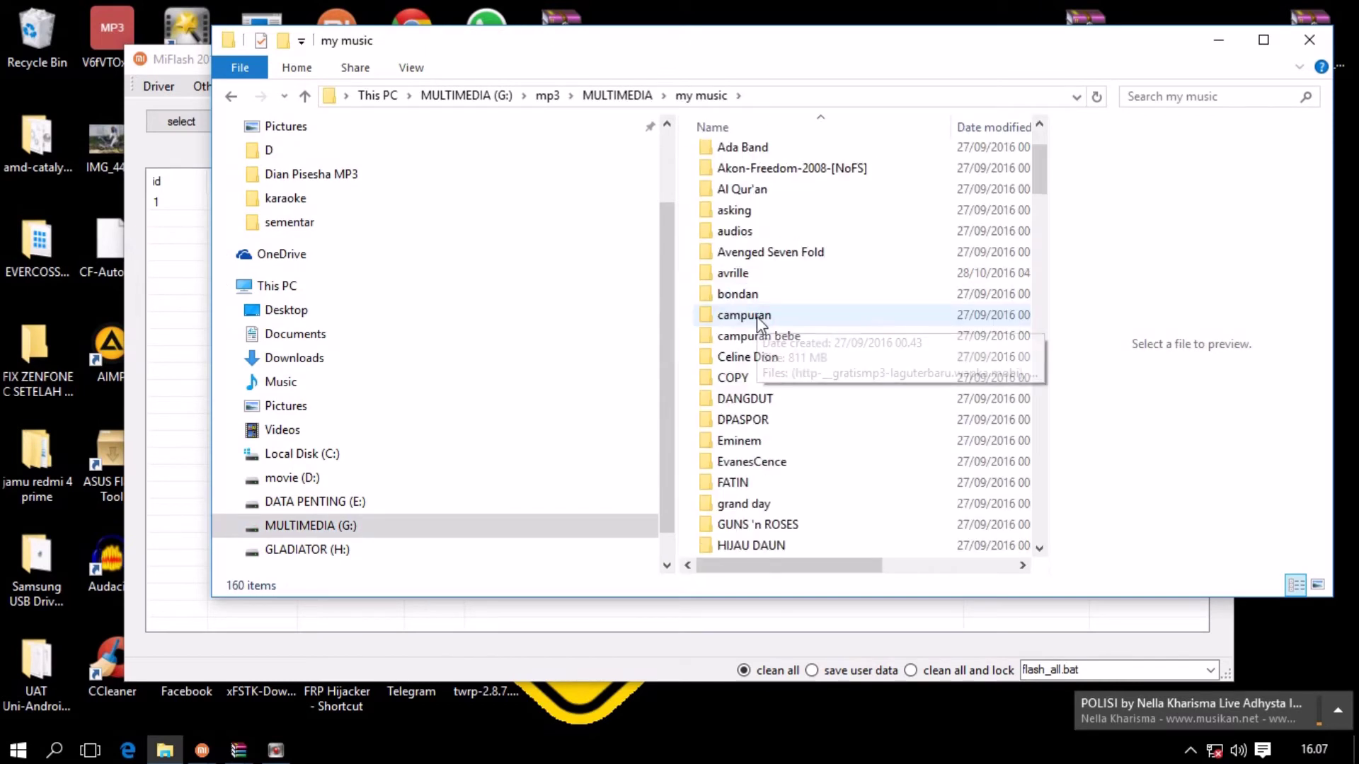
double_click(773, 400)
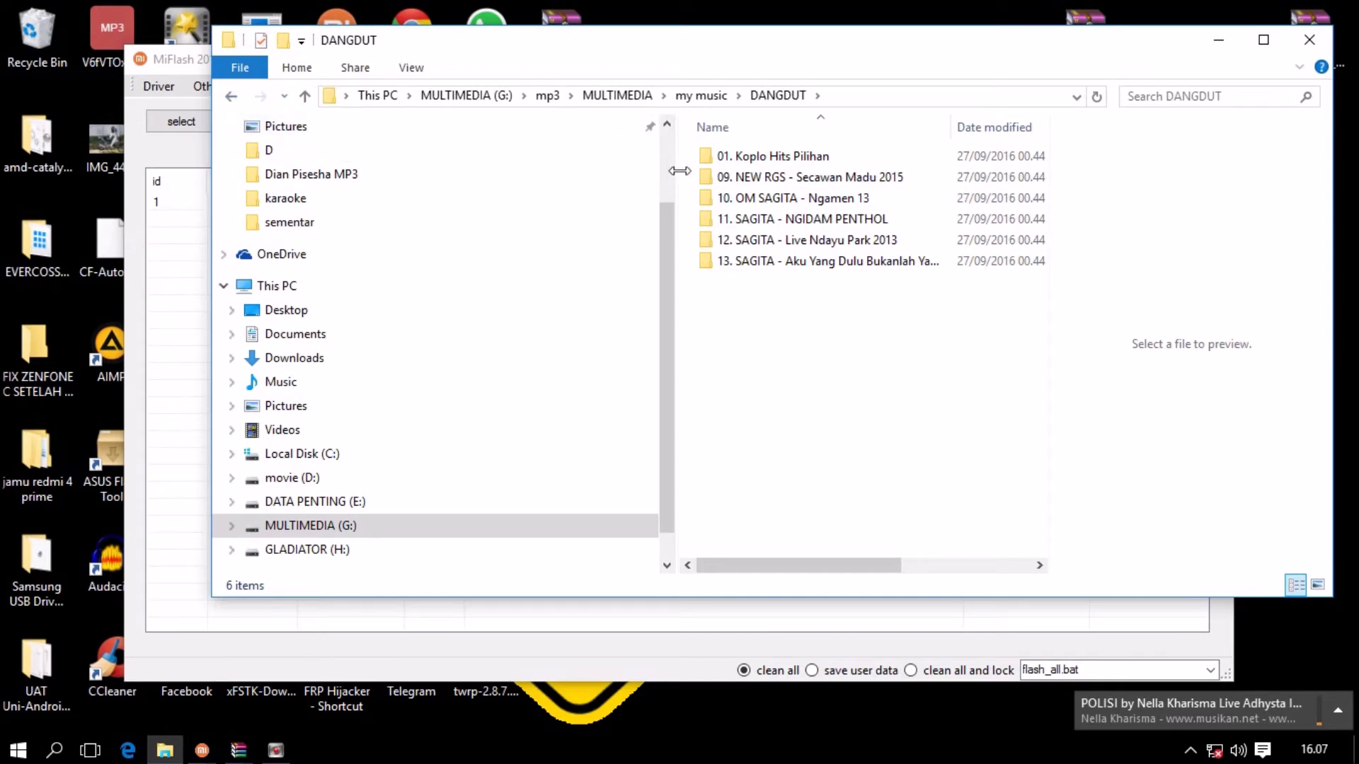
double_click(798, 245)
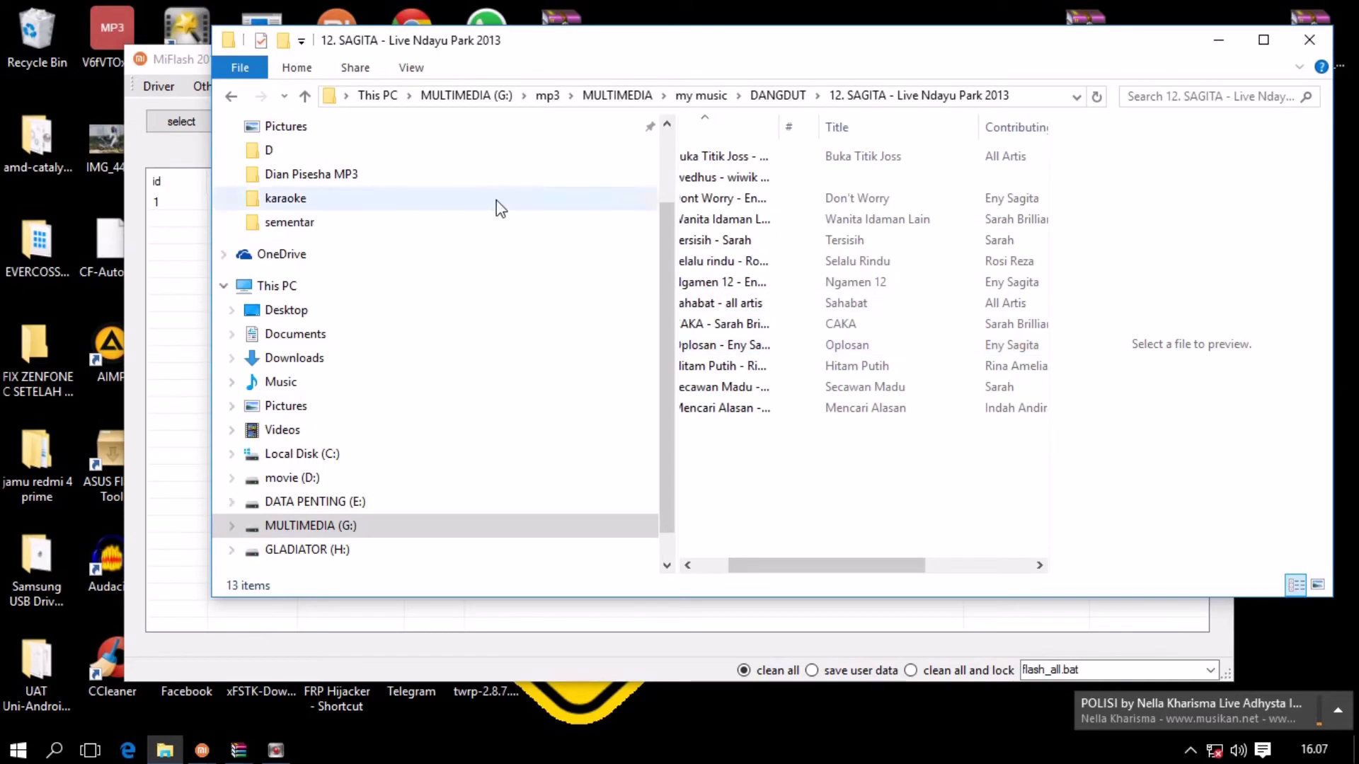
scroll(424, 191, up, 2)
click(234, 97)
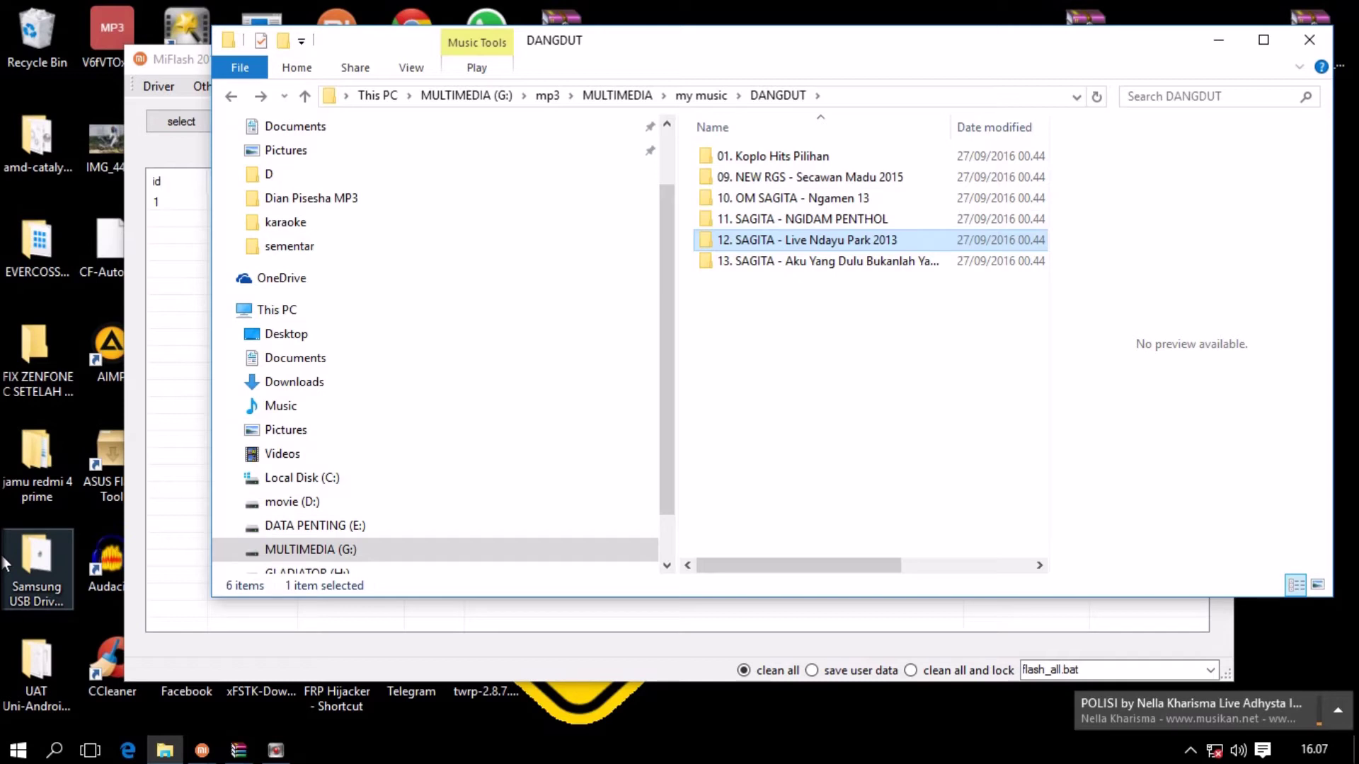
Step: Check the flashing progress in MiFlash, minimize it and lower the music volume to 16%
click(171, 231)
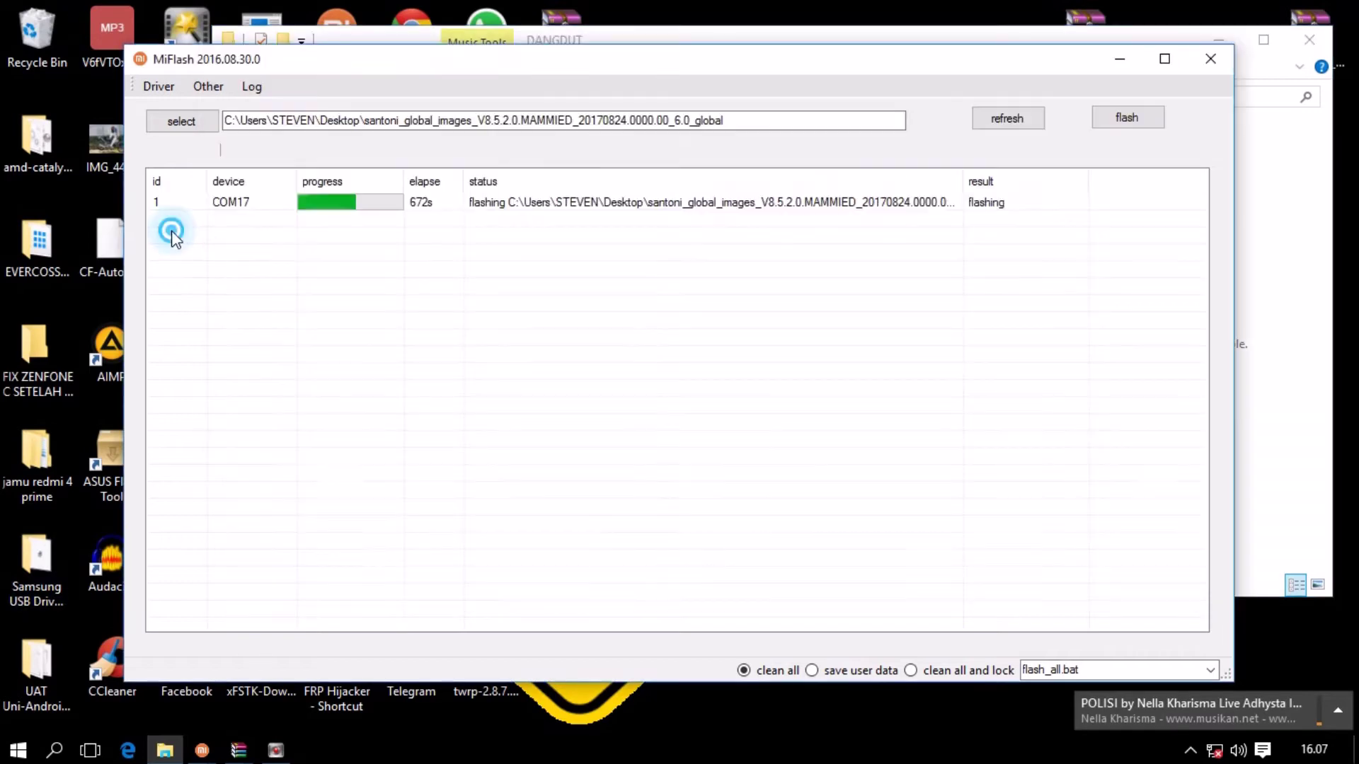
click(1120, 66)
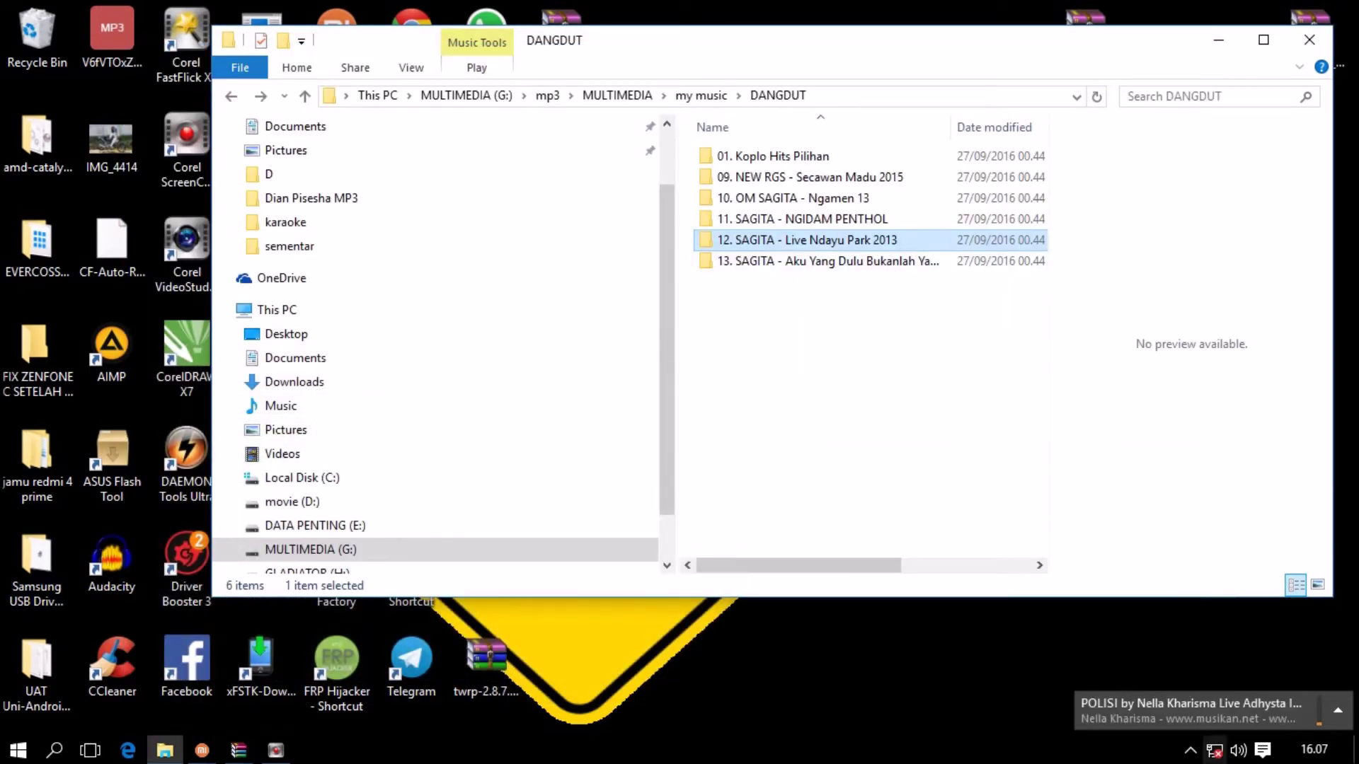
scroll(1318, 730, down, 2)
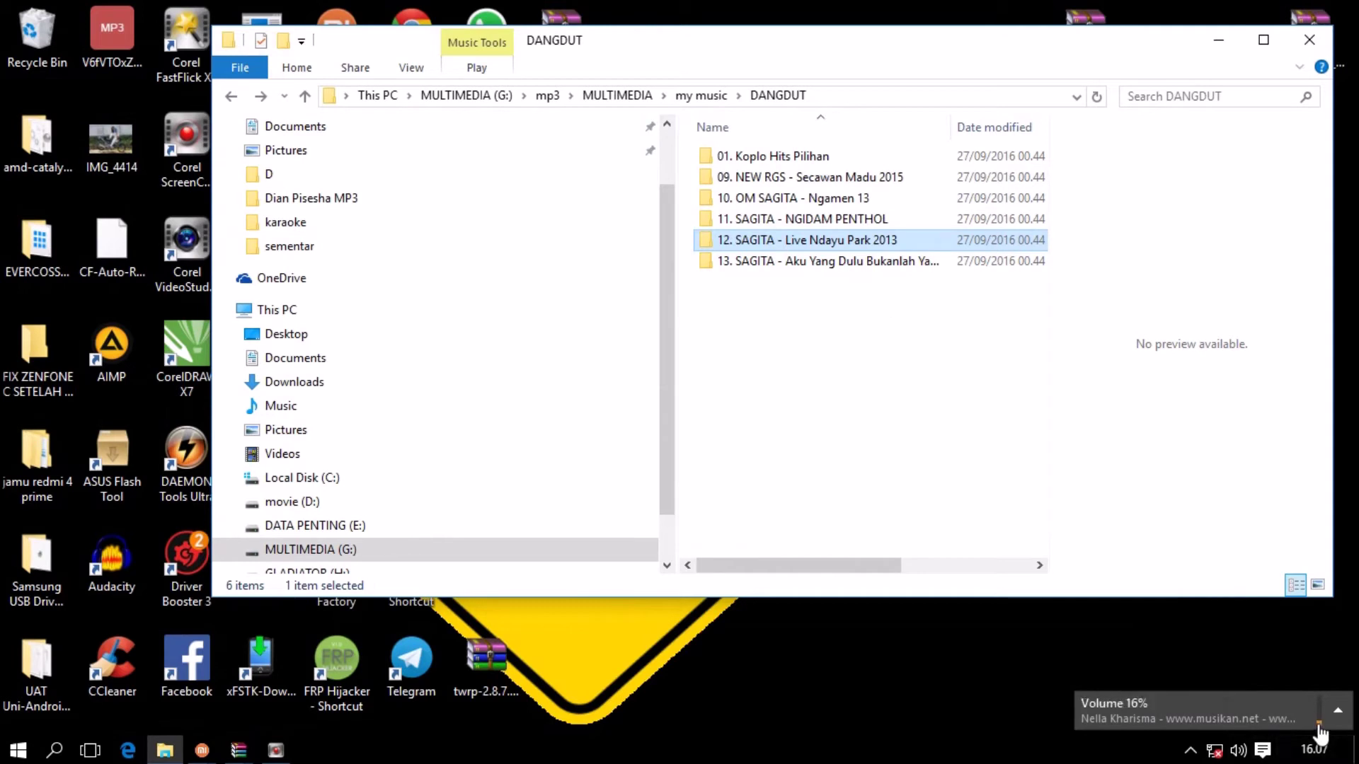
Step: Search the my music folder for "qosidah" and open the qosidah ha folder
click(231, 97)
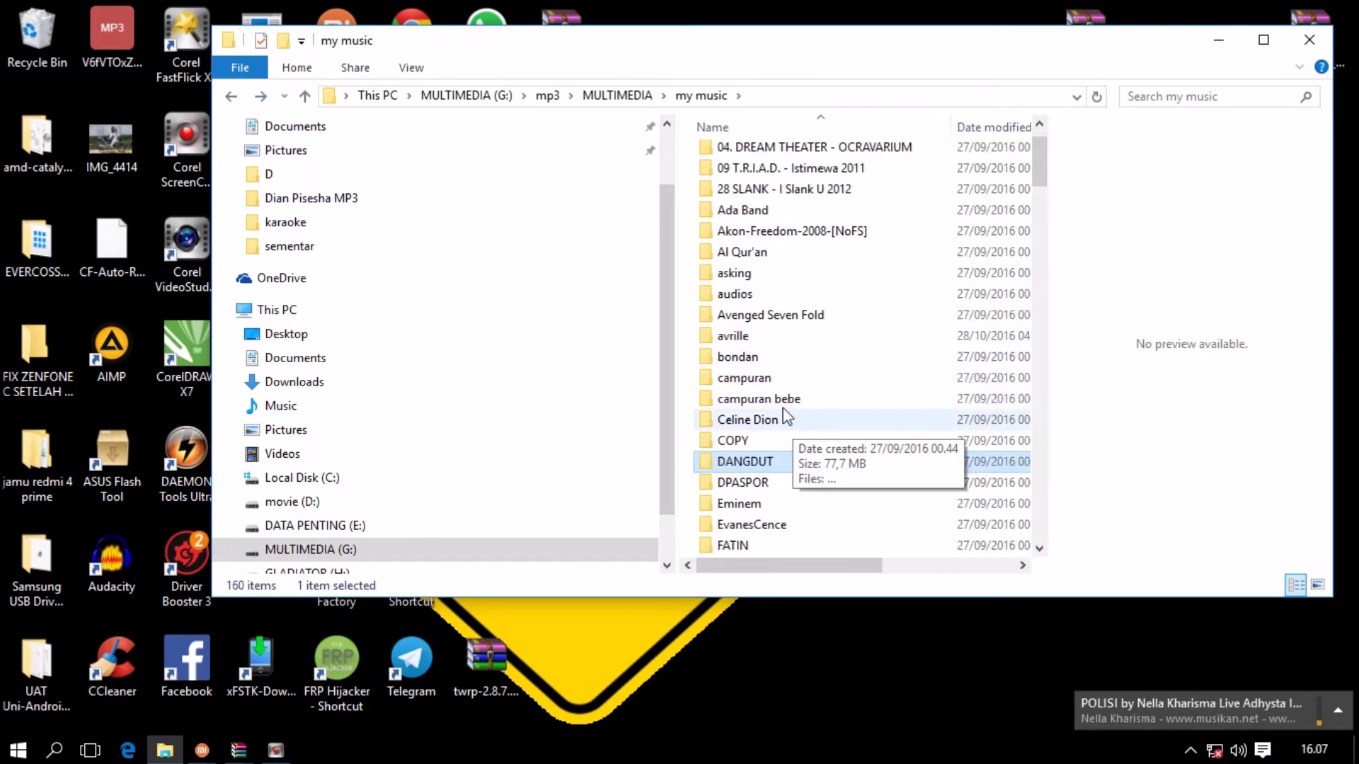
click(1173, 96)
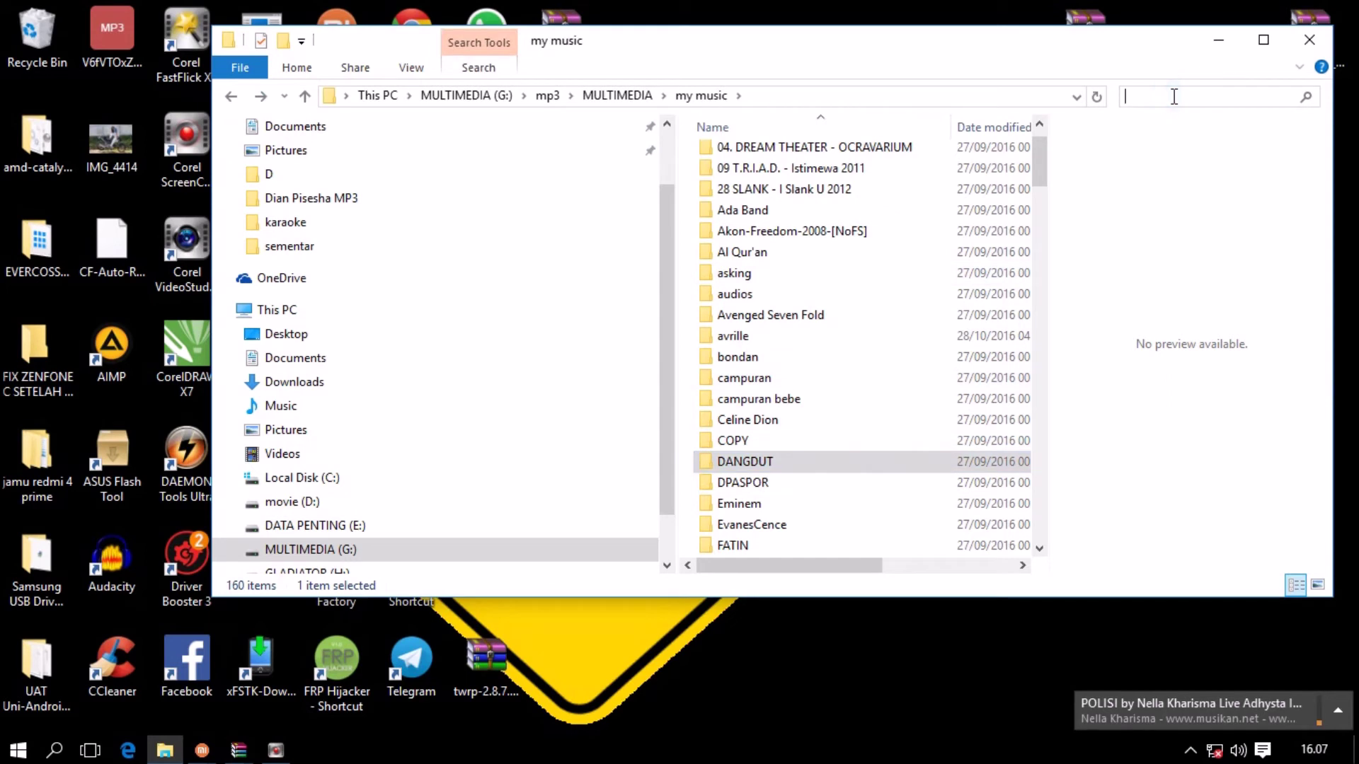
text(qosidah)
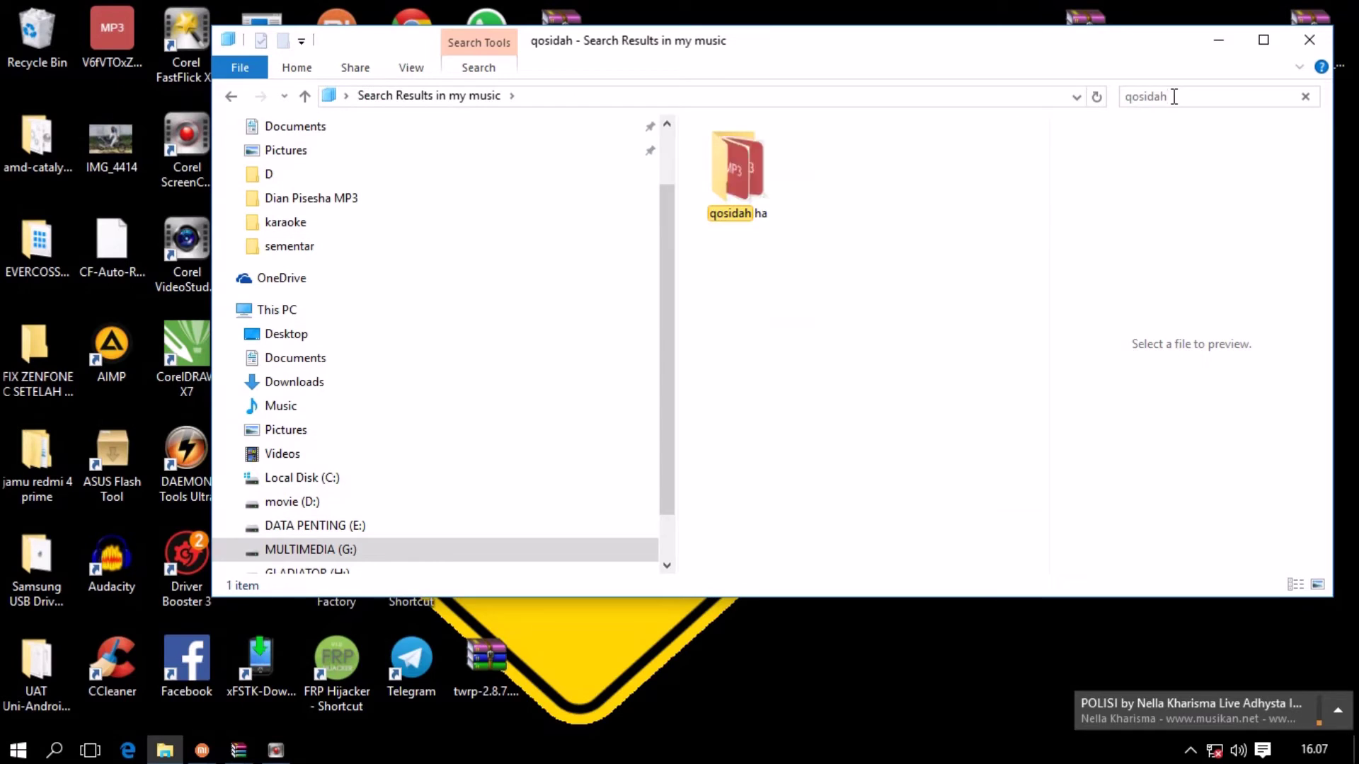
double_click(768, 189)
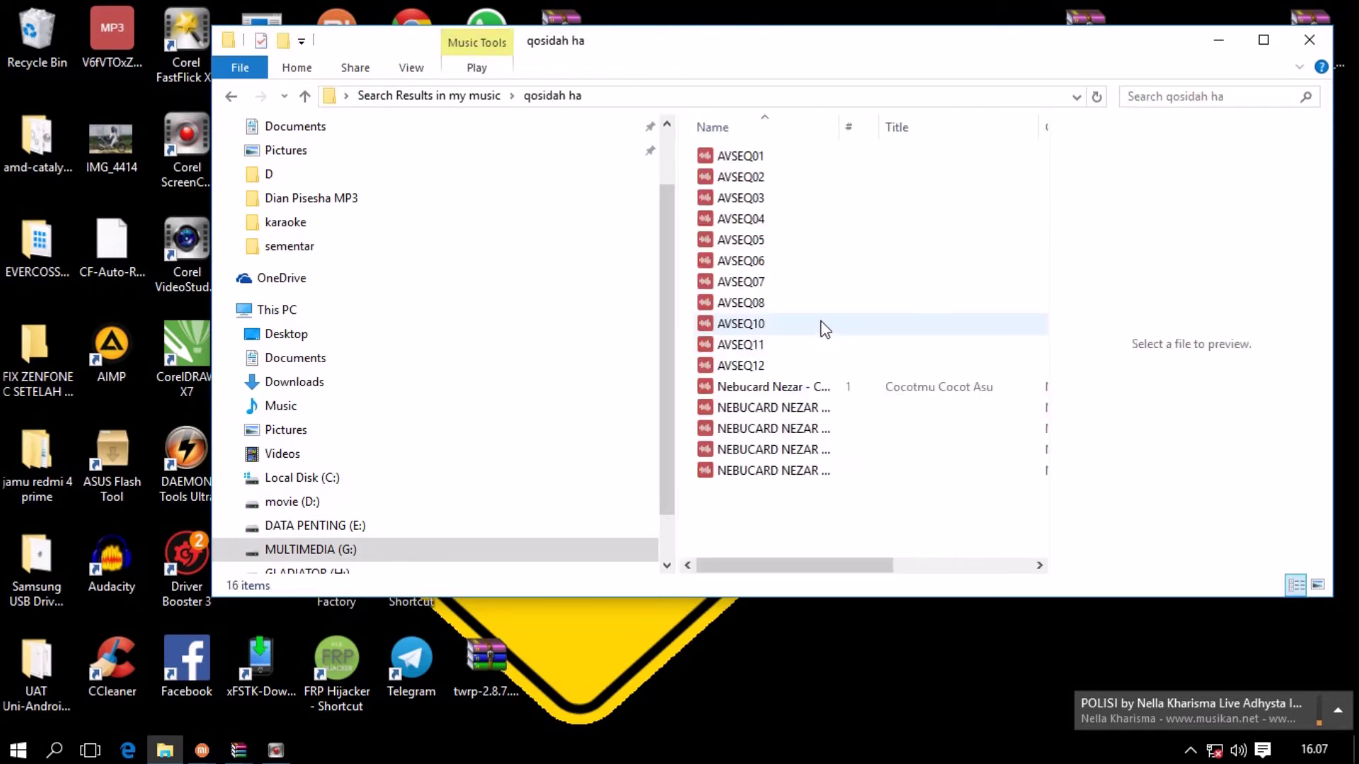
Step: Play AVSEQ01, skip ahead to 1:08 before its end and lower the playback volume to 10%
double_click(729, 155)
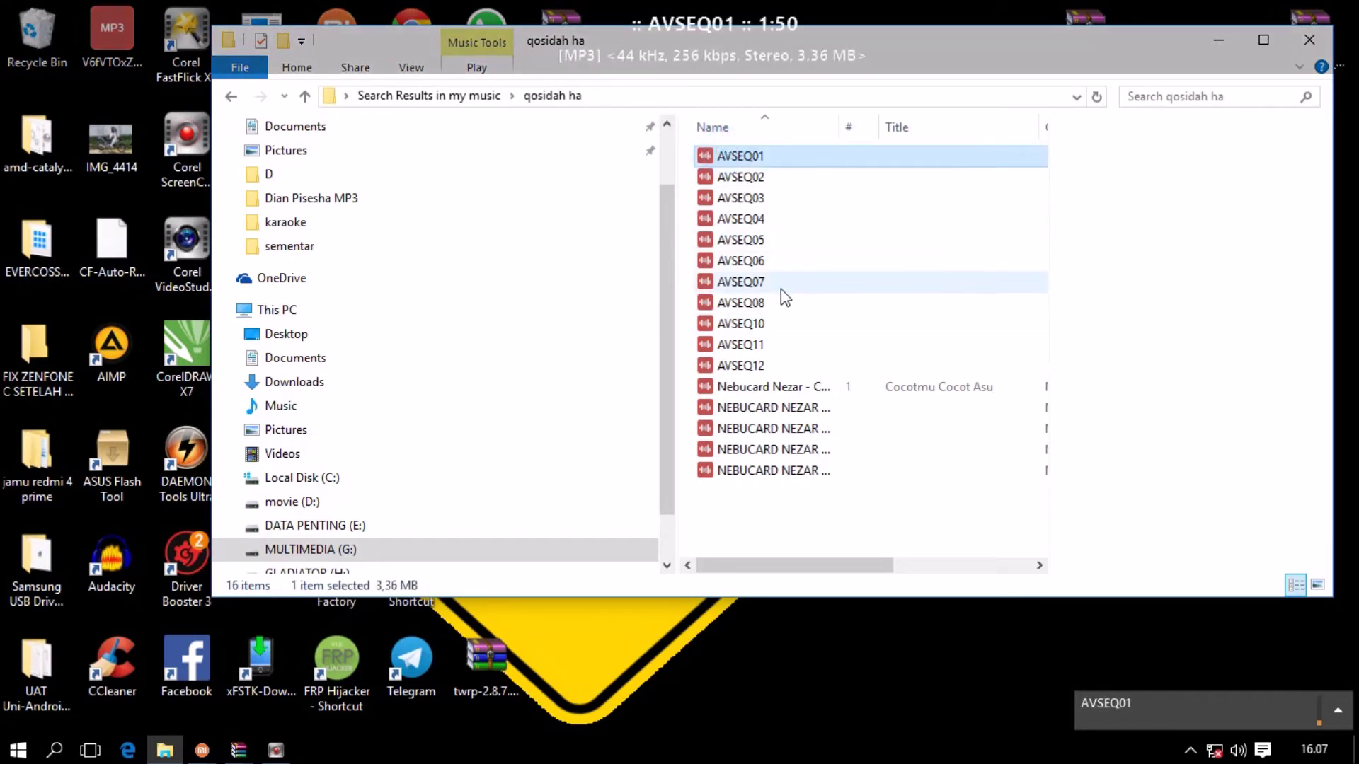
click(1117, 726)
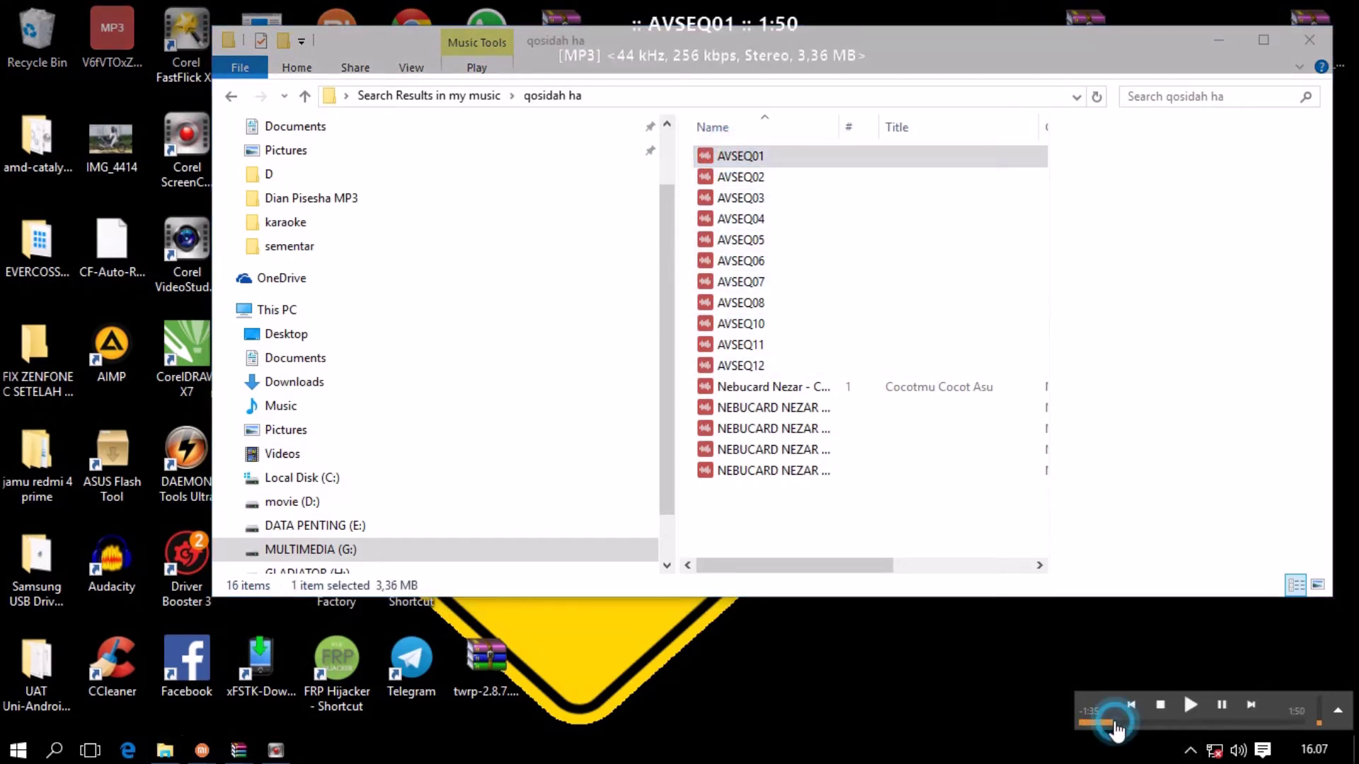
click(1168, 726)
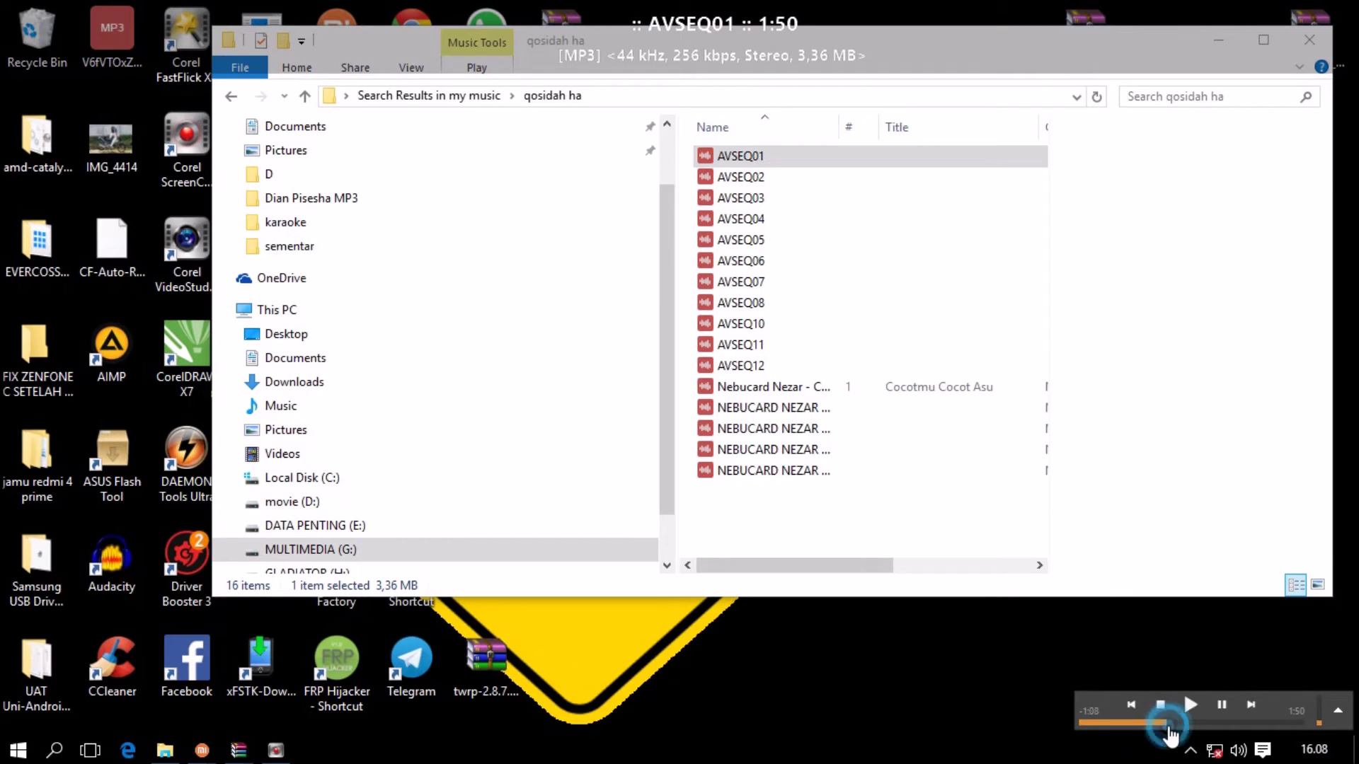
mouse_move(1325, 722)
scroll(1325, 724, down, 2)
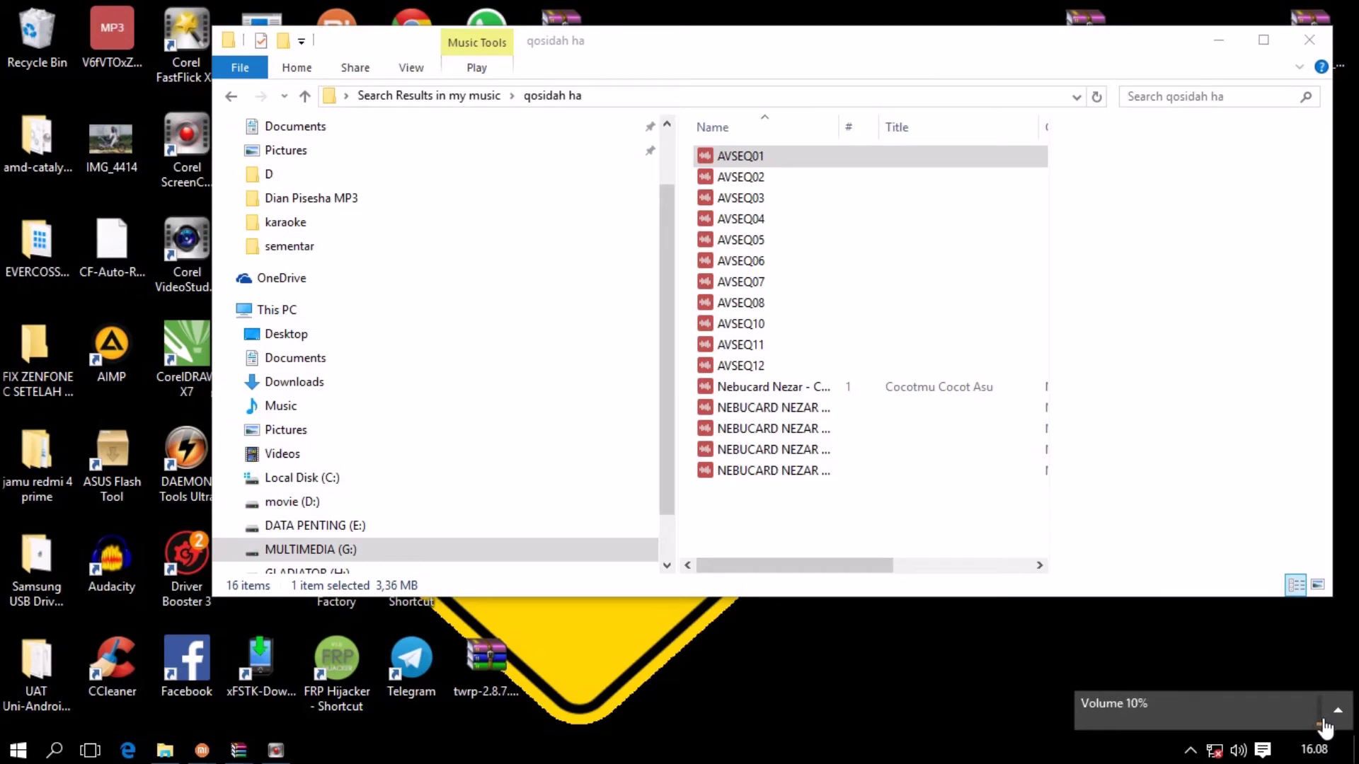
Step: Minimize the folder window, check the flashing progress in MiFlash and minimize MiFlash
click(1231, 41)
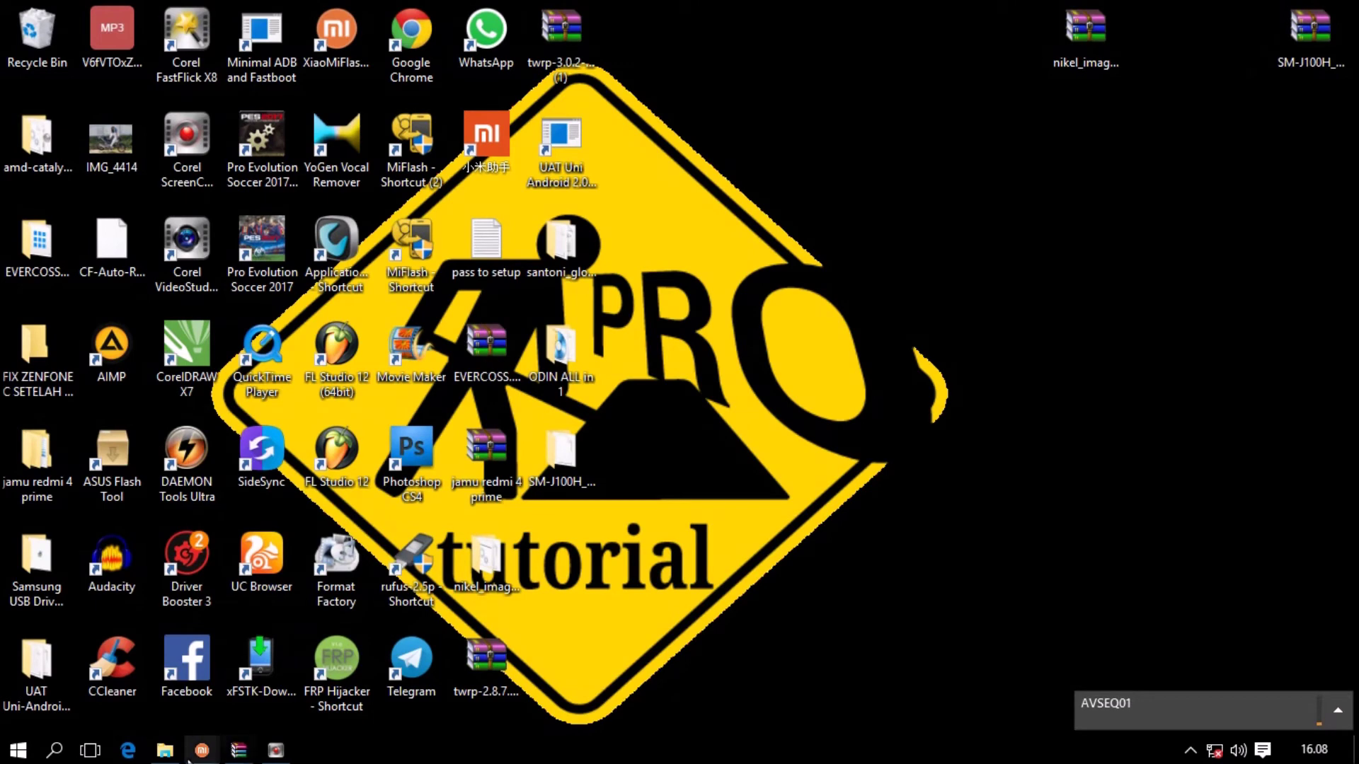
mouse_move(202, 743)
click(283, 690)
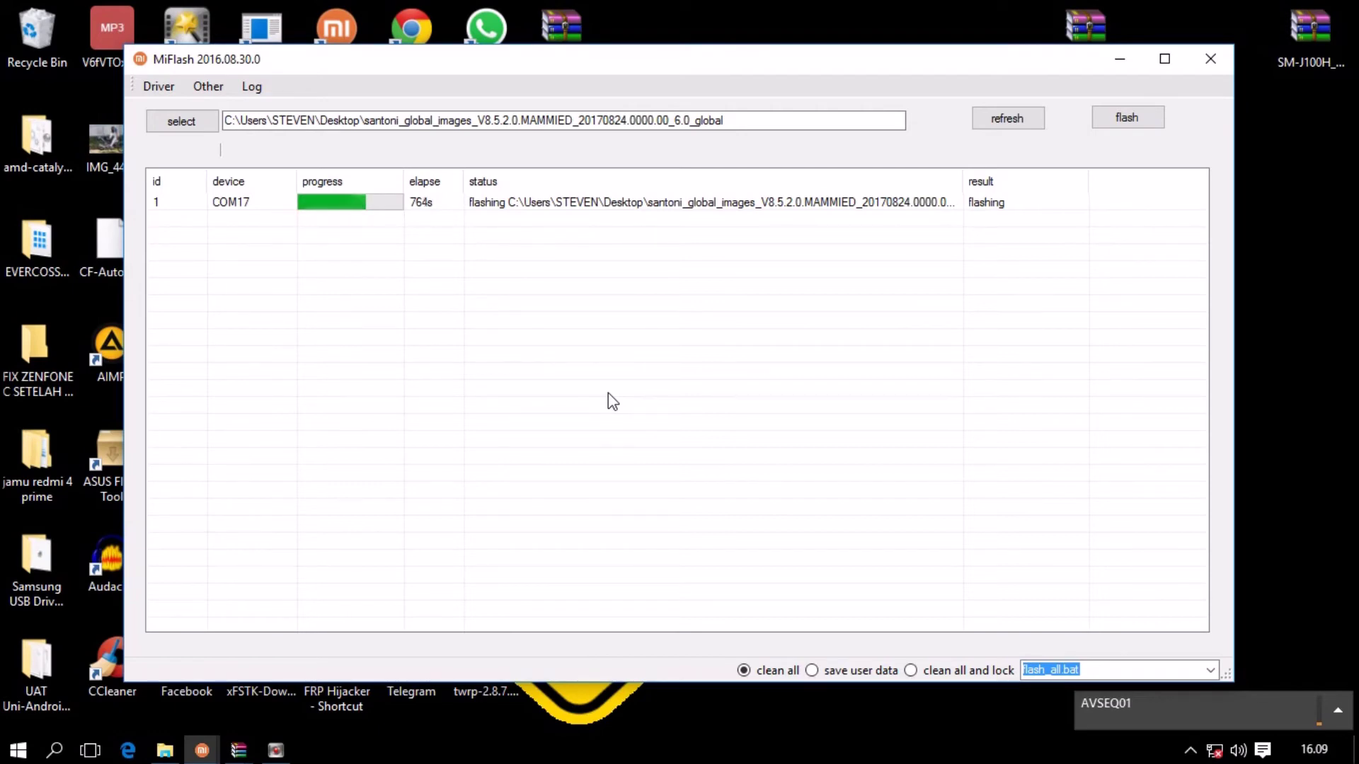
click(1120, 59)
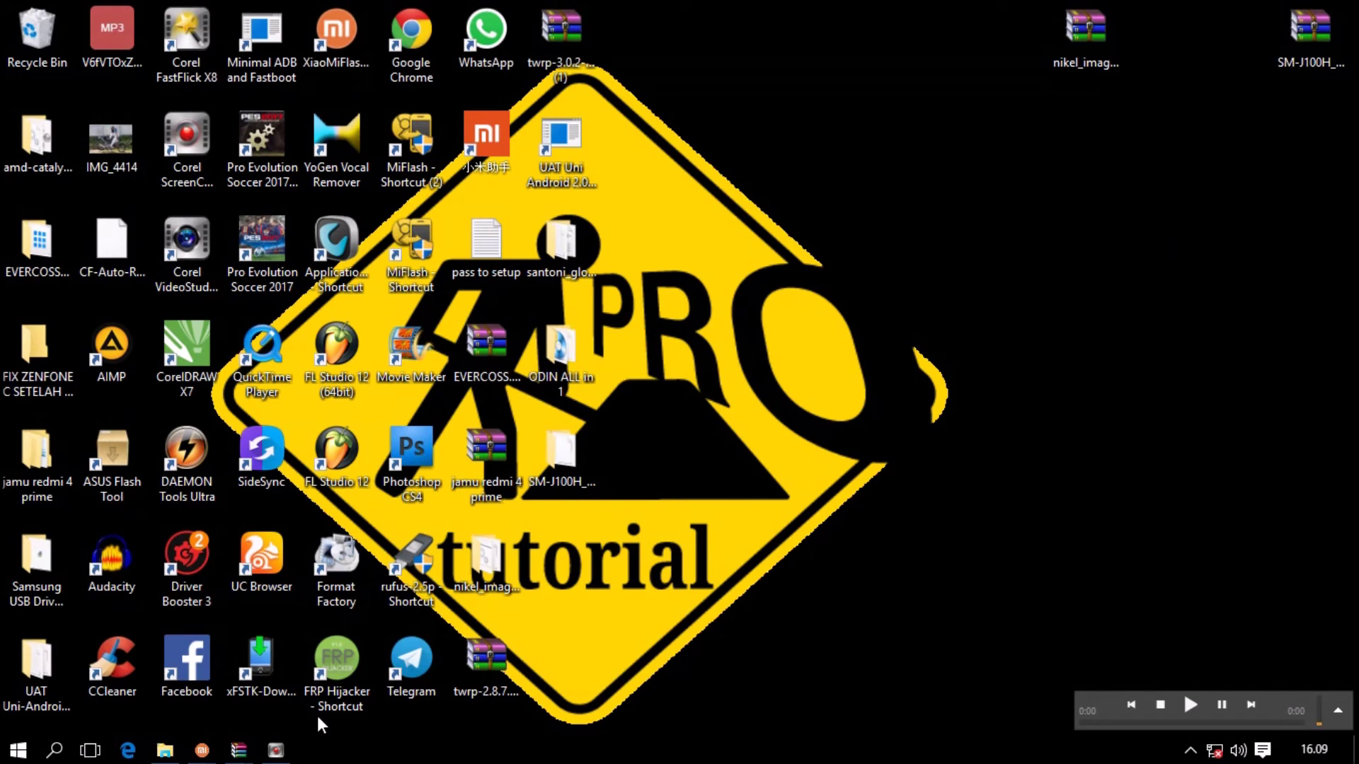
Step: Switch to the File Explorer window and play AVSEQ02 from the qosidah ha folder
click(165, 750)
double_click(752, 177)
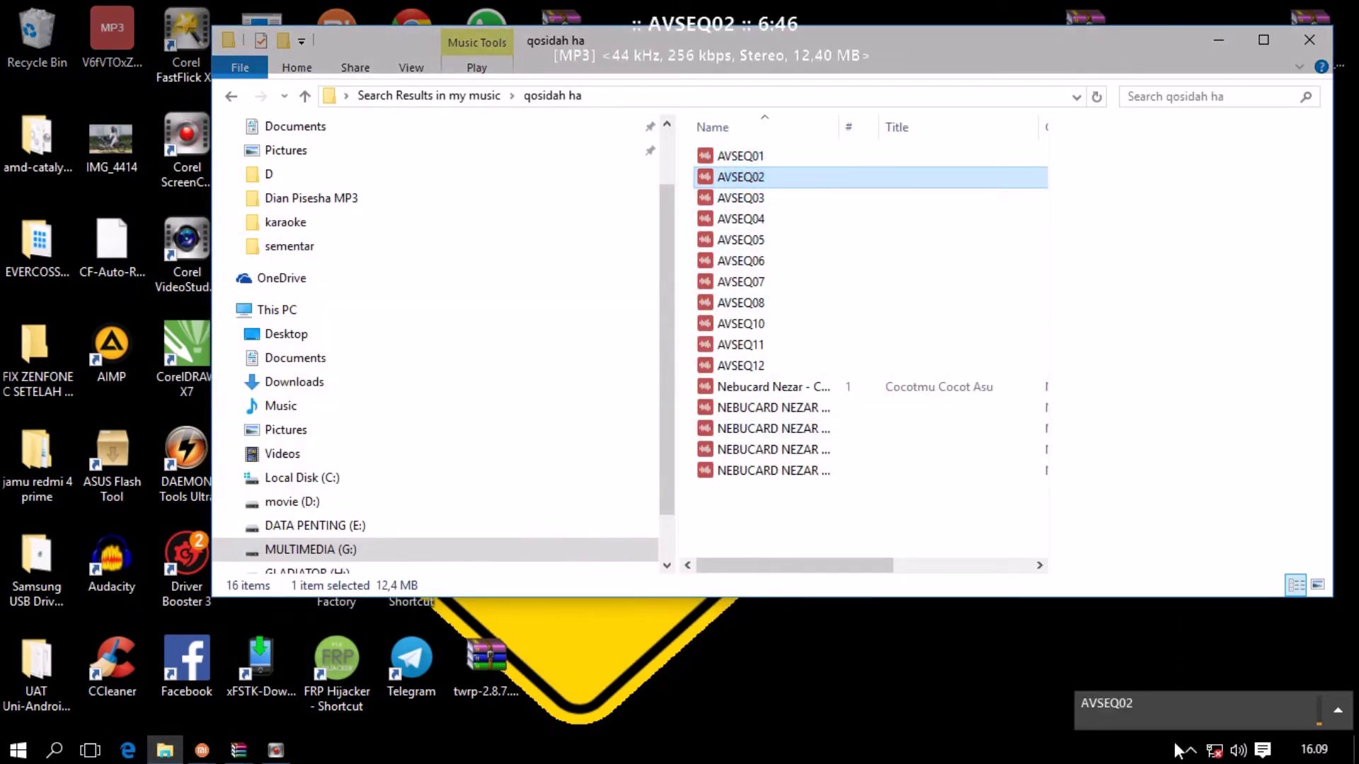
mouse_move(1141, 730)
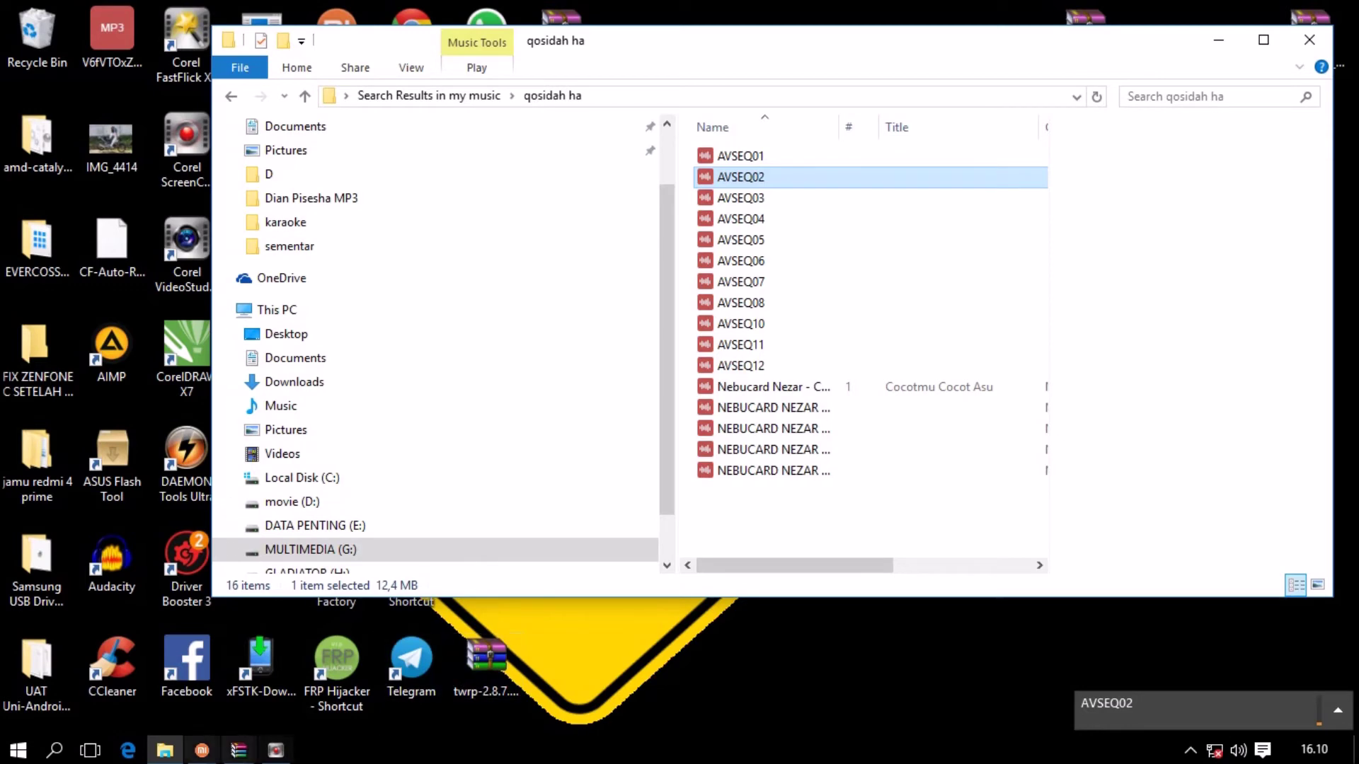
Step: Switch to MiFlash to check how far the flashing has progressed, and minimize it
click(211, 756)
click(323, 672)
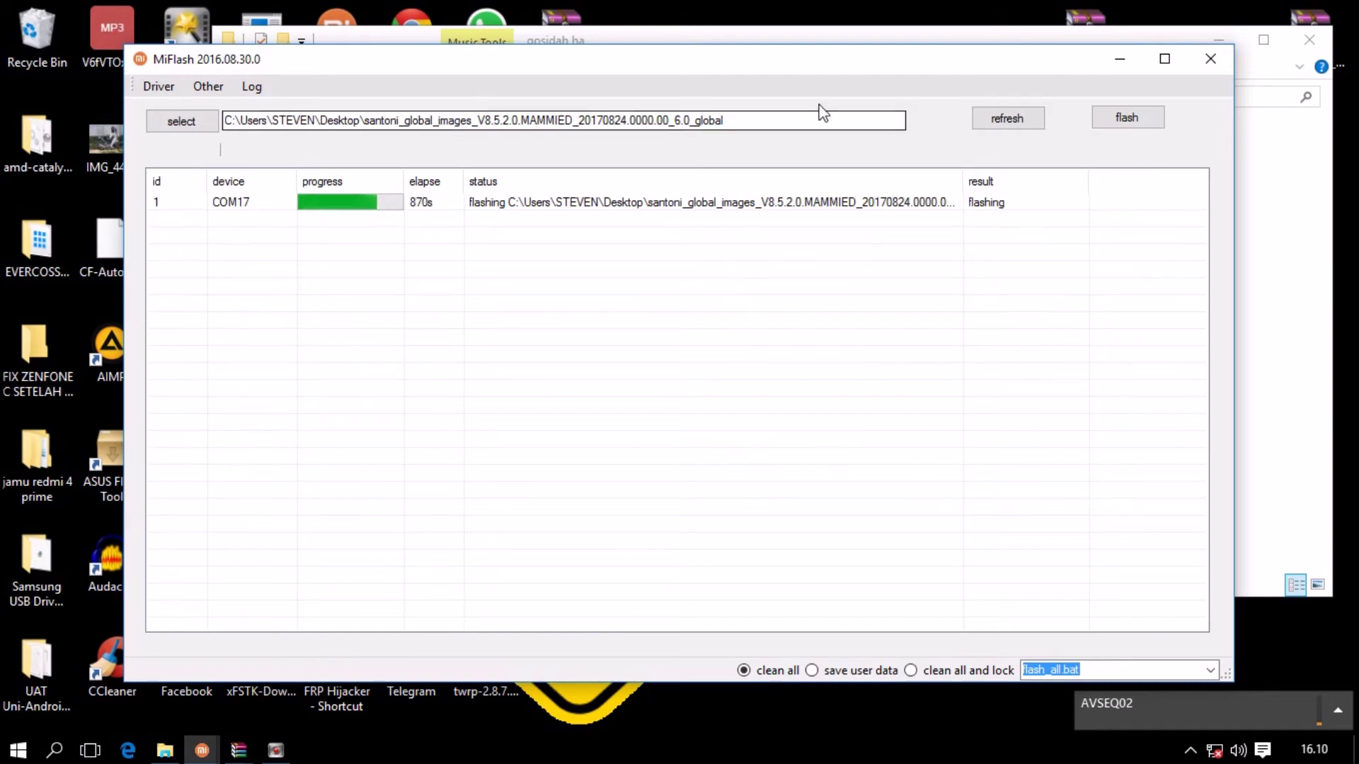
click(1116, 61)
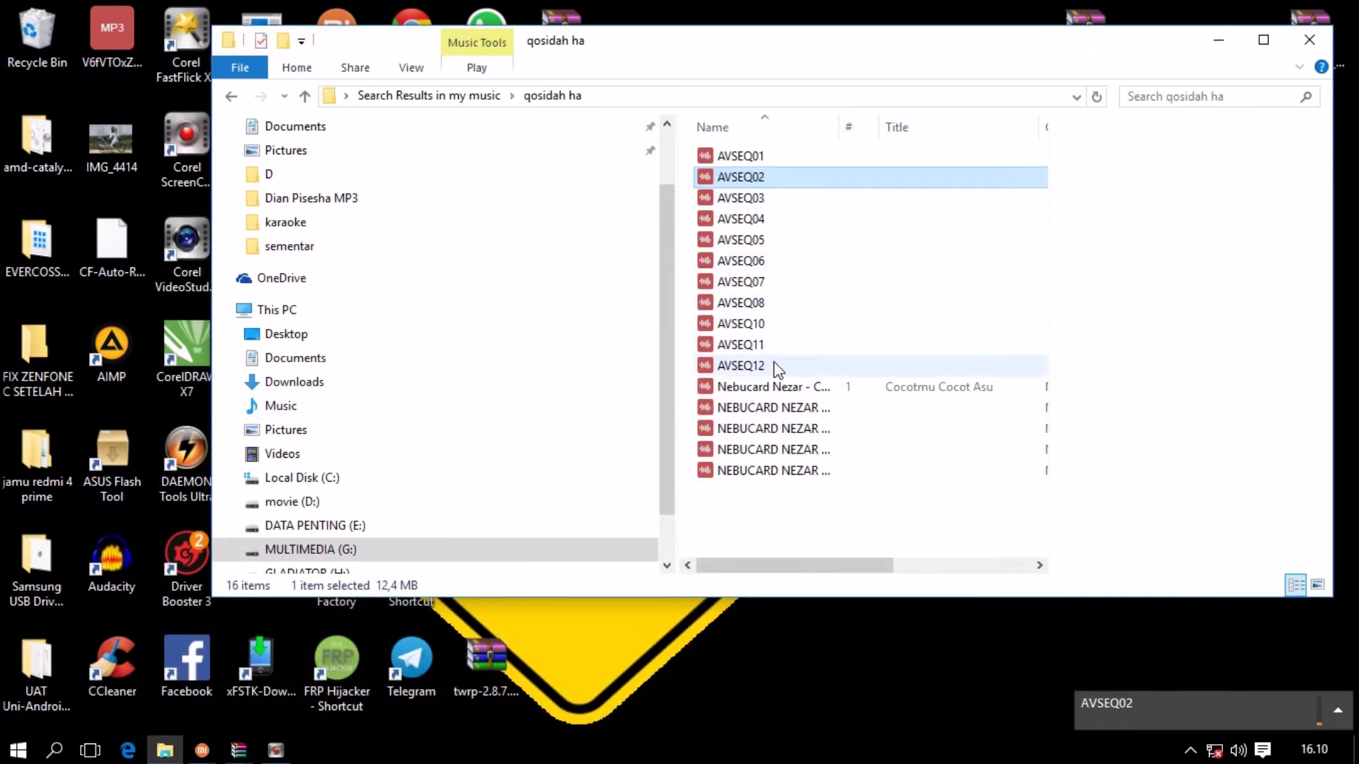
Step: Sample AVSEQ12 from 3:13 before its end, replace it with AVSEQ10 and skip ahead to about 0:58
double_click(774, 363)
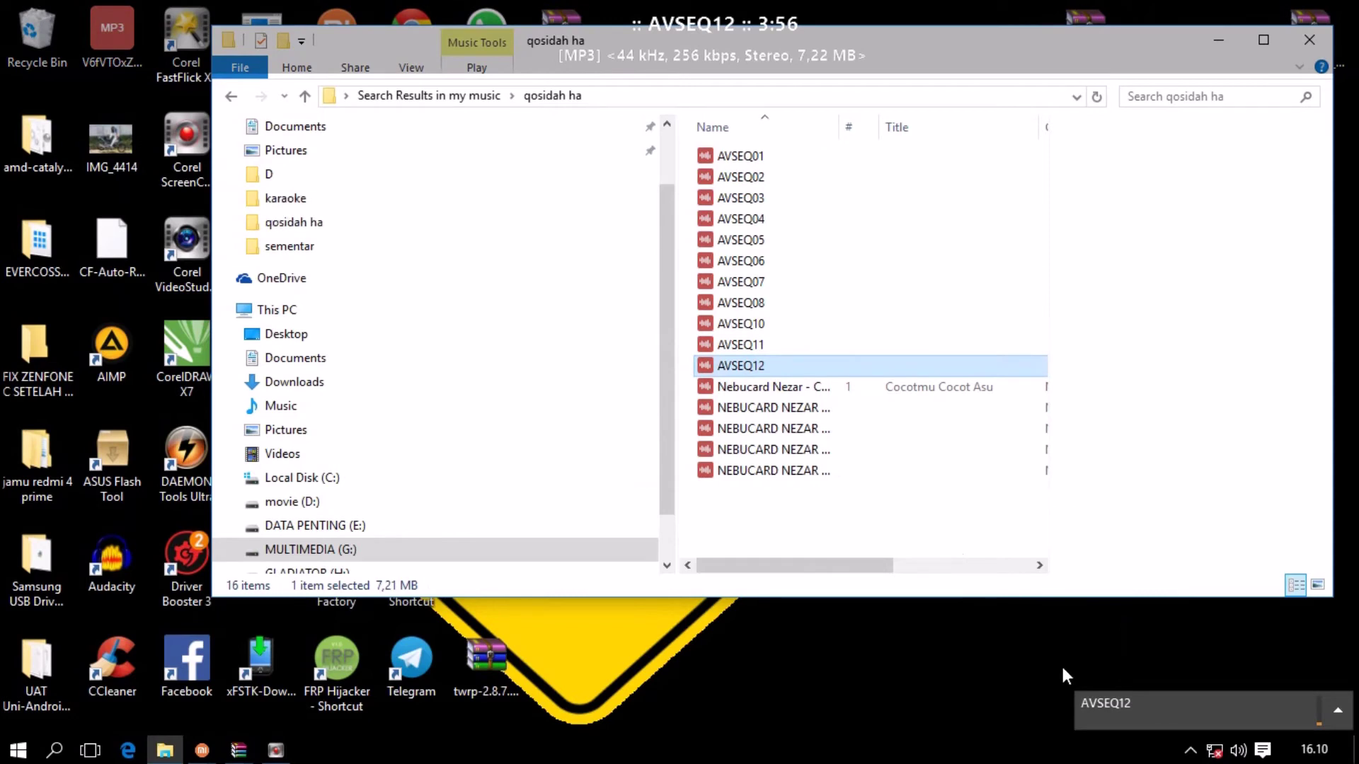
click(1124, 723)
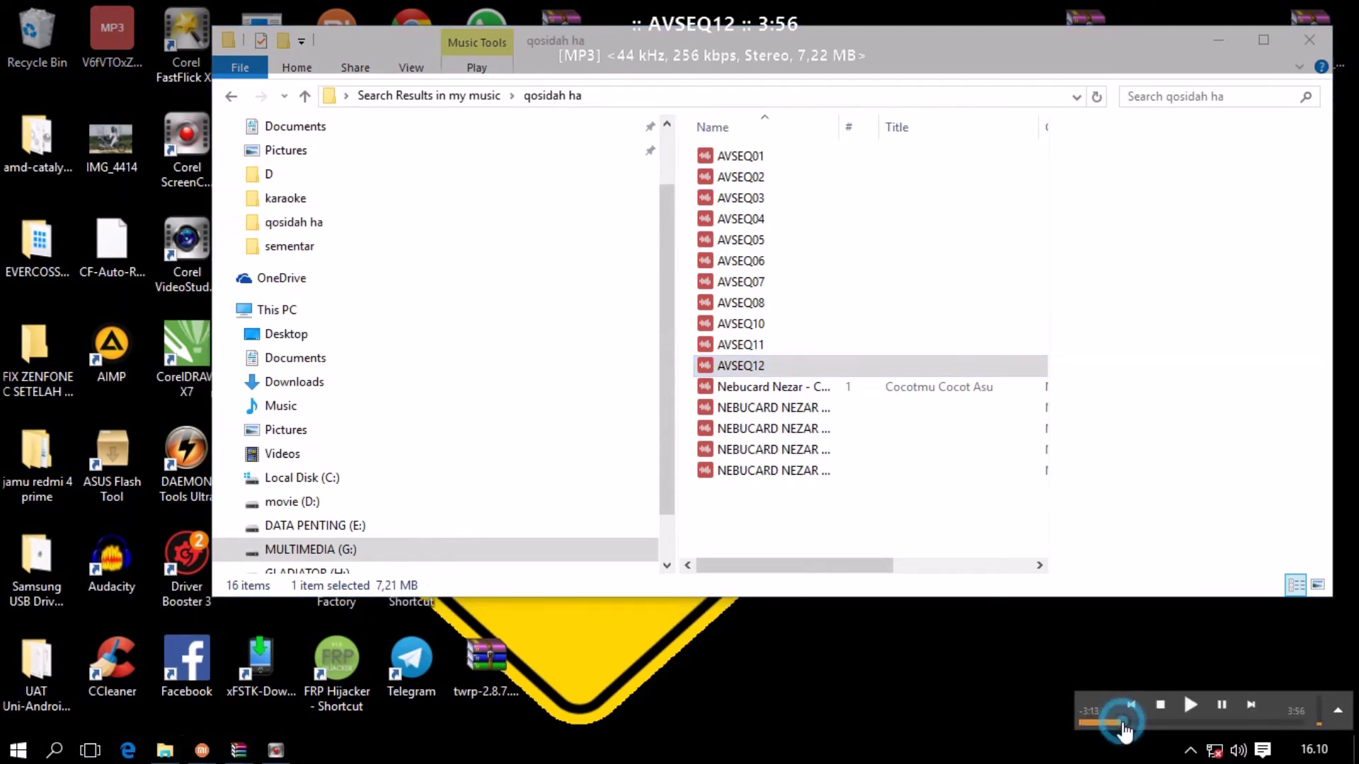
double_click(751, 324)
mouse_move(1164, 739)
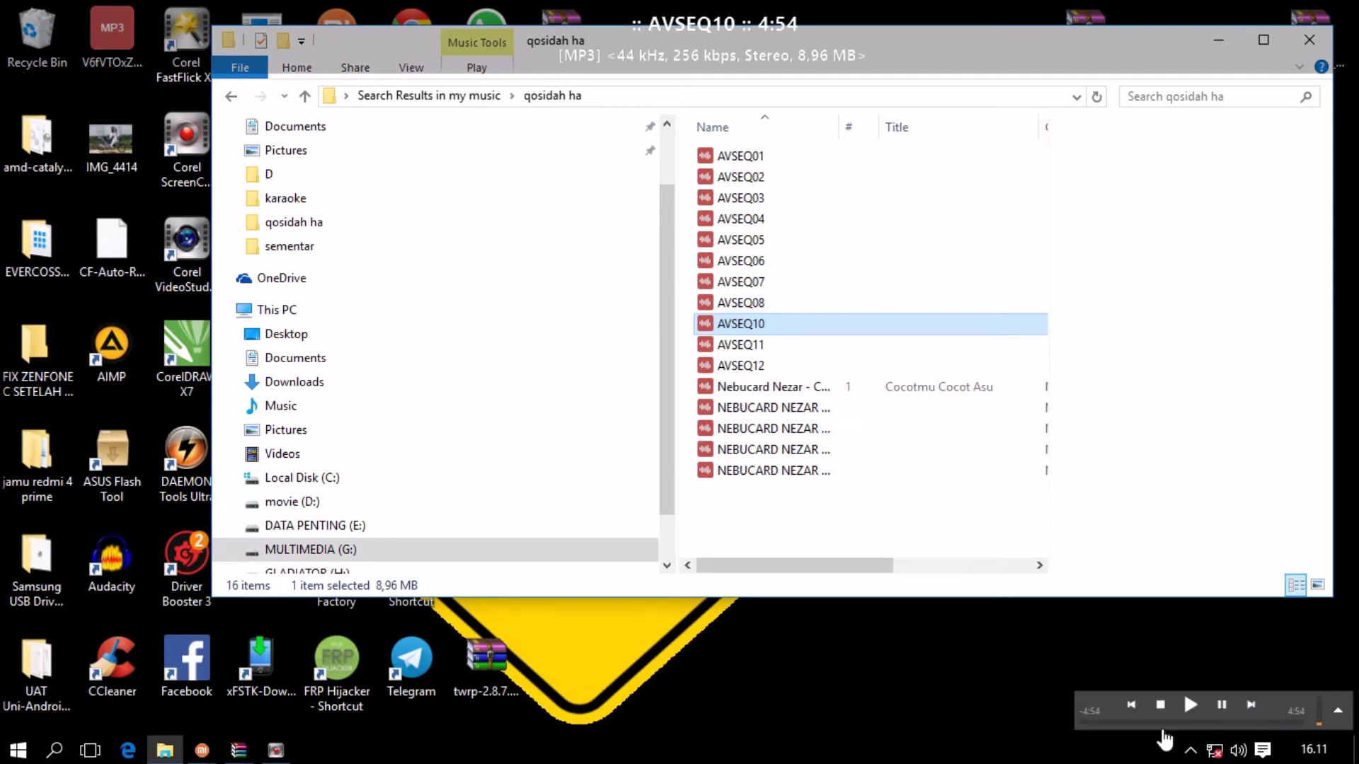
click(1122, 722)
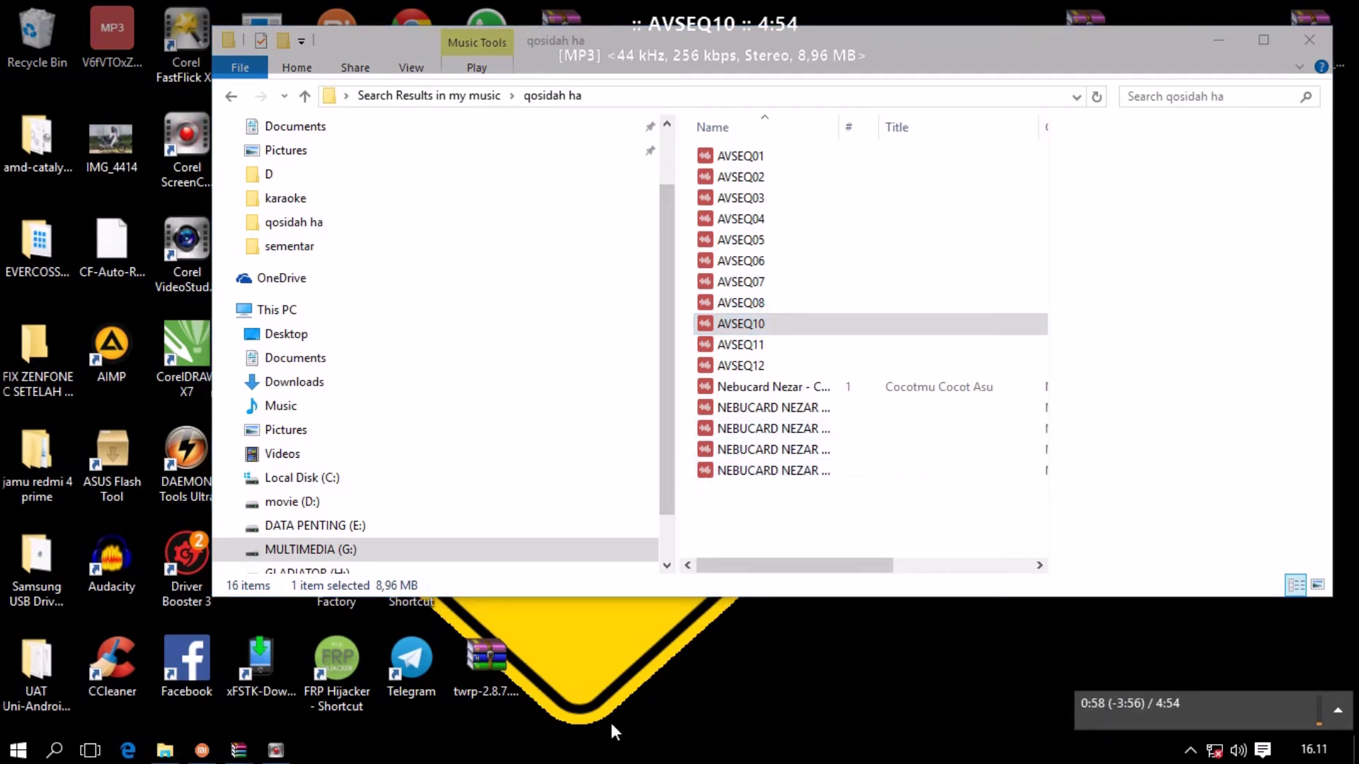
Step: Play AVSEQ08 and skip ahead in it, then switch playback to AVSEQ07 and skip ahead there too
double_click(776, 297)
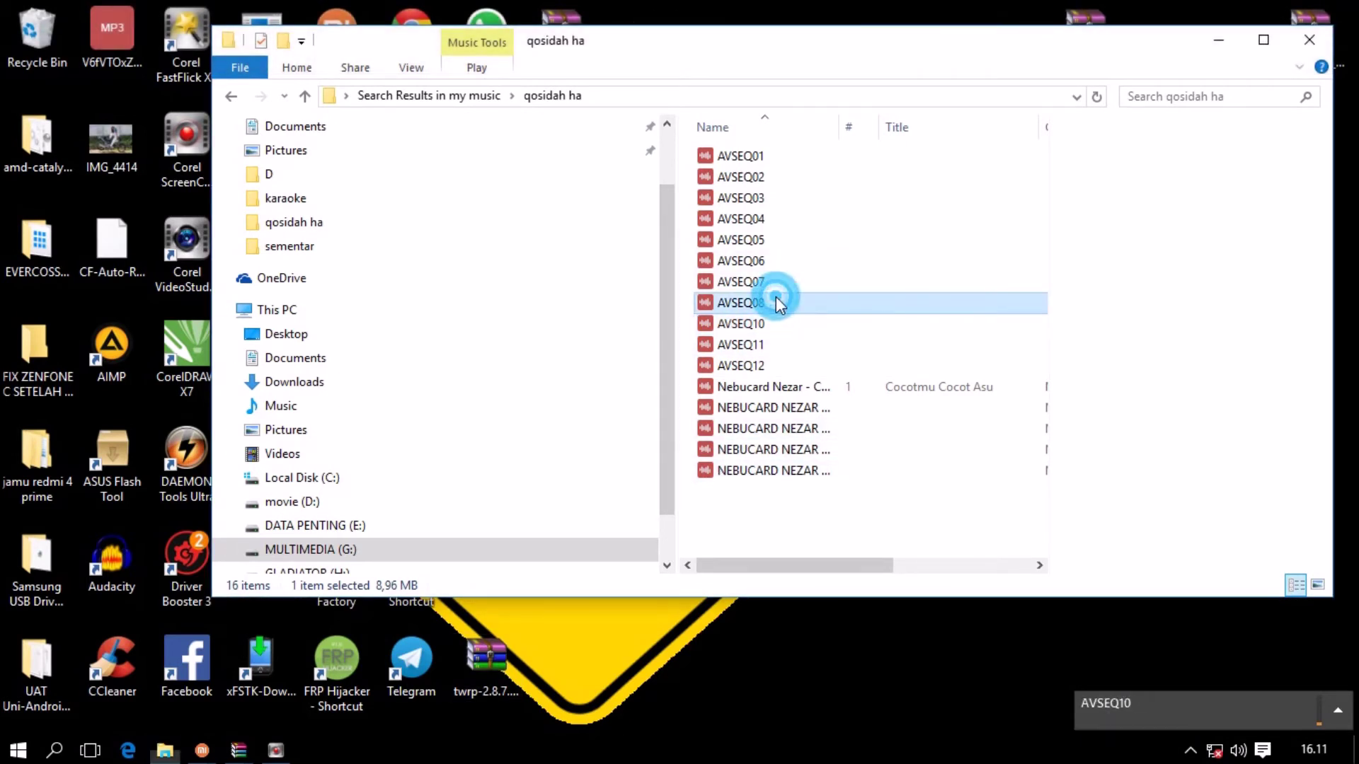
click(1132, 720)
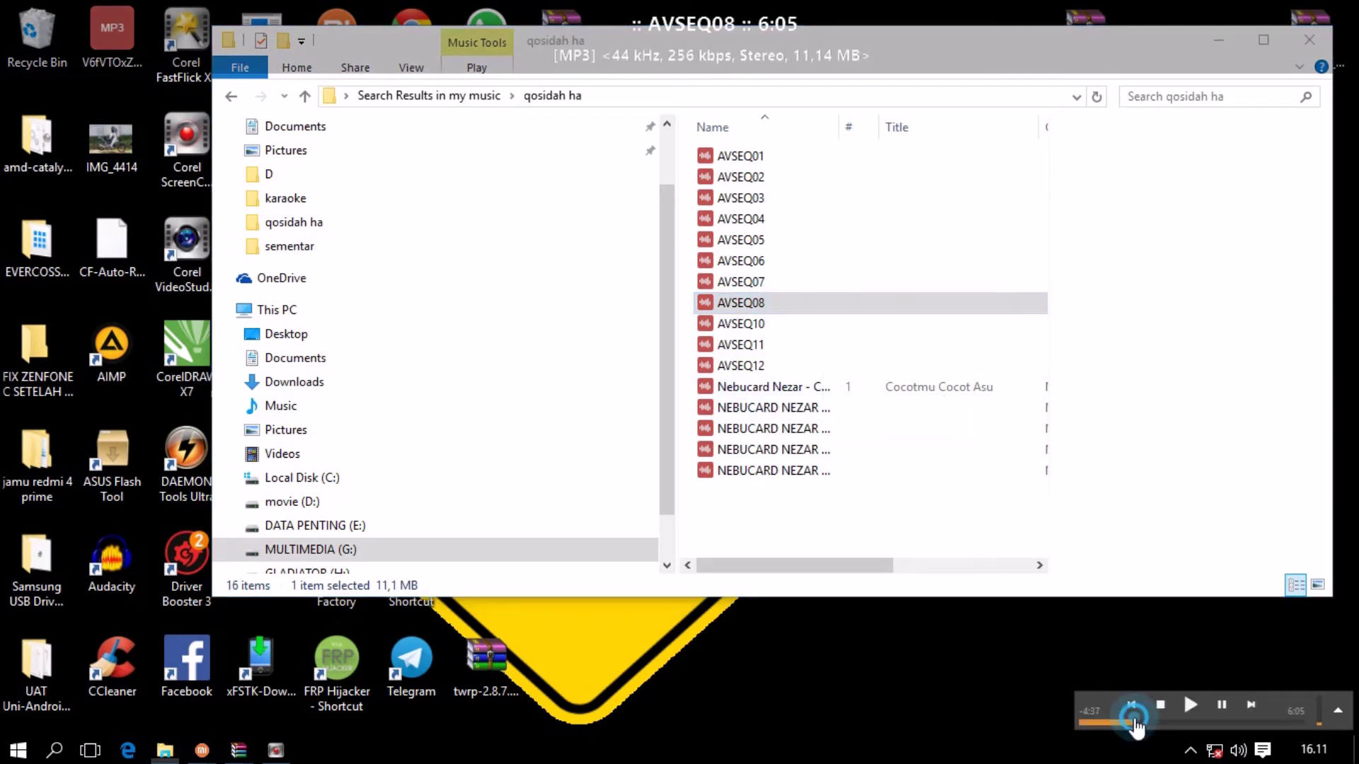
double_click(783, 282)
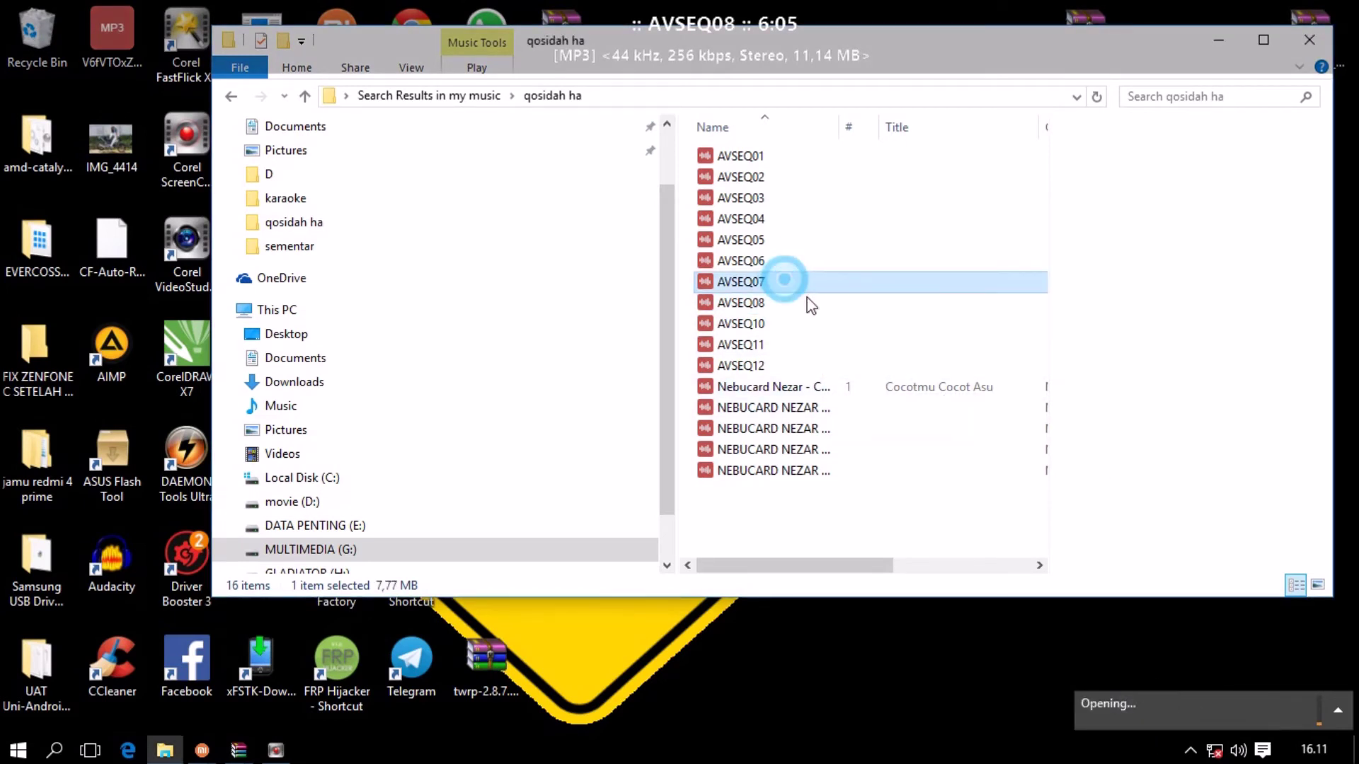
click(1125, 722)
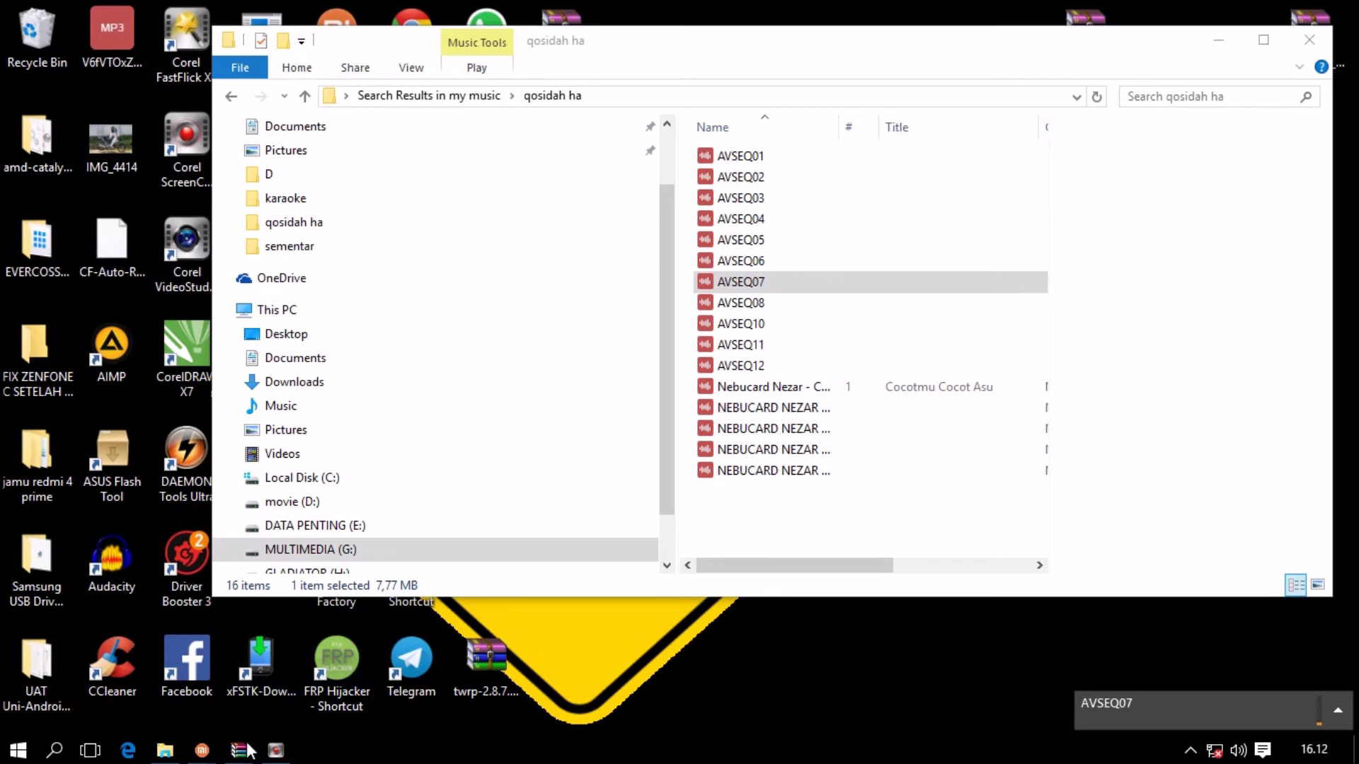
Step: Check the flashing progress in the MiFlash window, then minimize it and the qosidah ha folder window
mouse_move(1284, 715)
mouse_move(1321, 728)
mouse_move(202, 756)
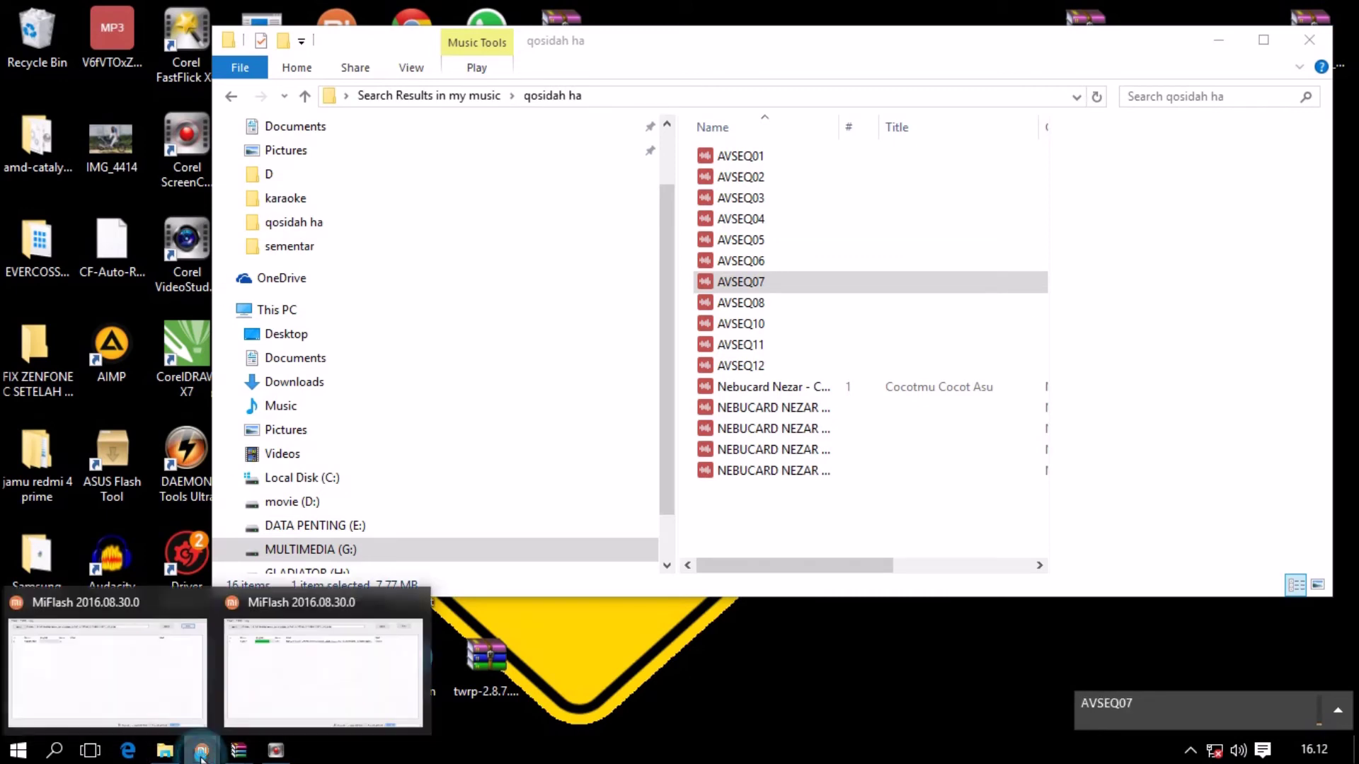
click(295, 673)
click(1118, 57)
click(1221, 42)
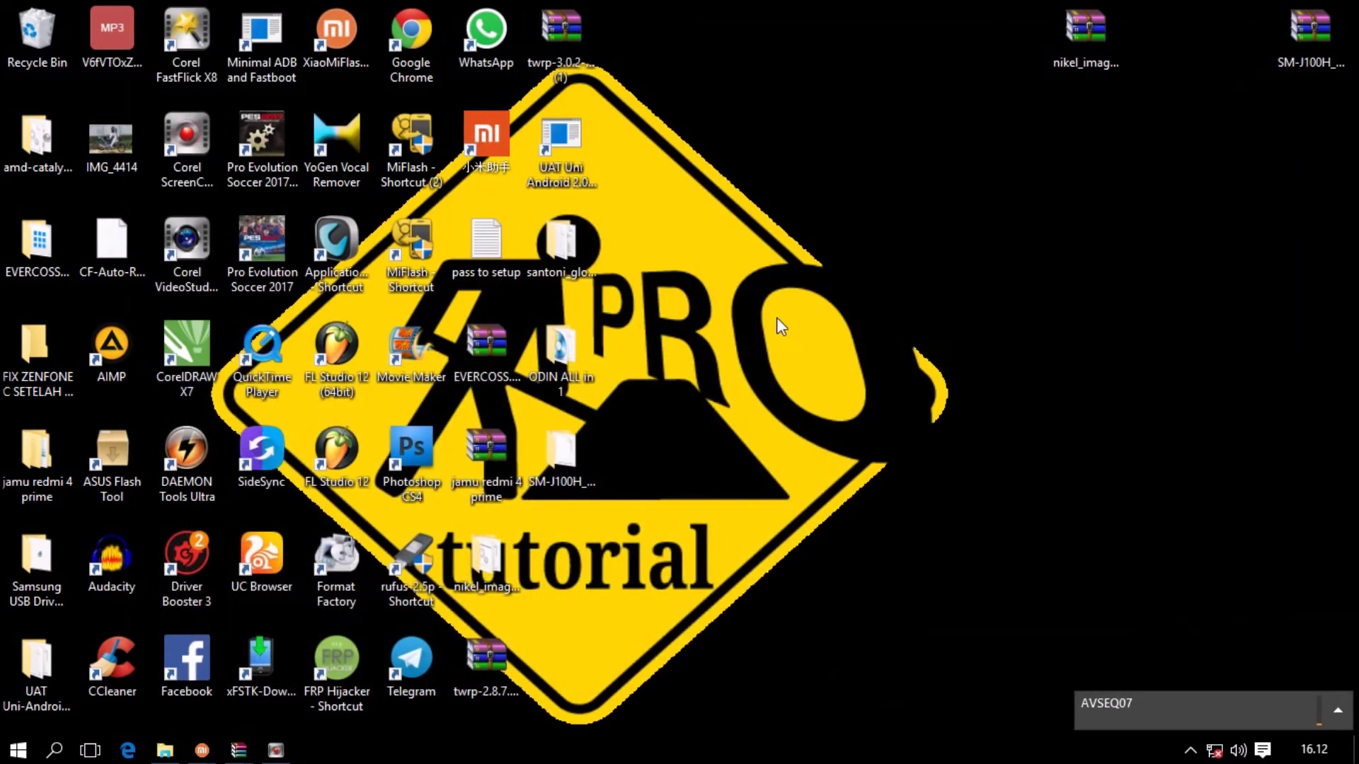
Step: Refresh the desktop and bring up the MiFlash window that is flashing to check its progress
right_click(779, 224)
click(827, 309)
right_click(959, 202)
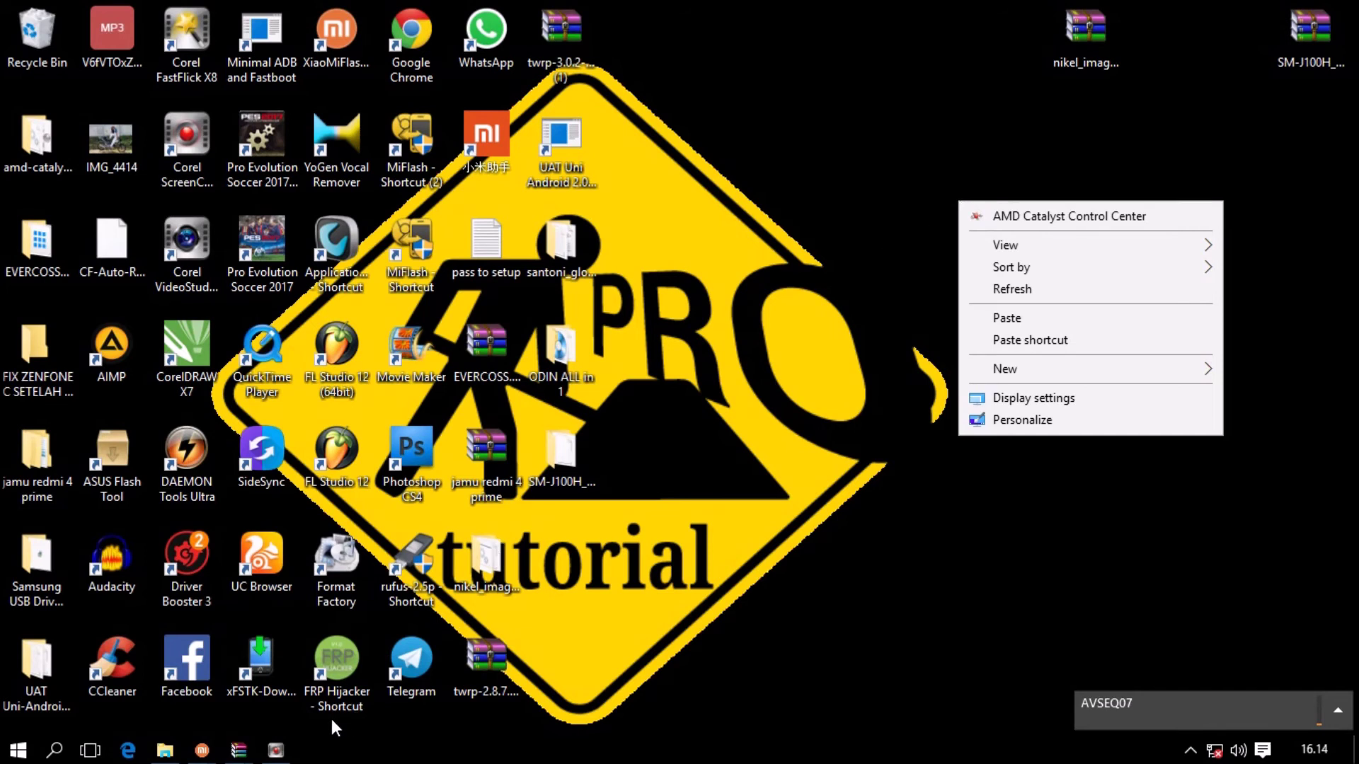
click(202, 750)
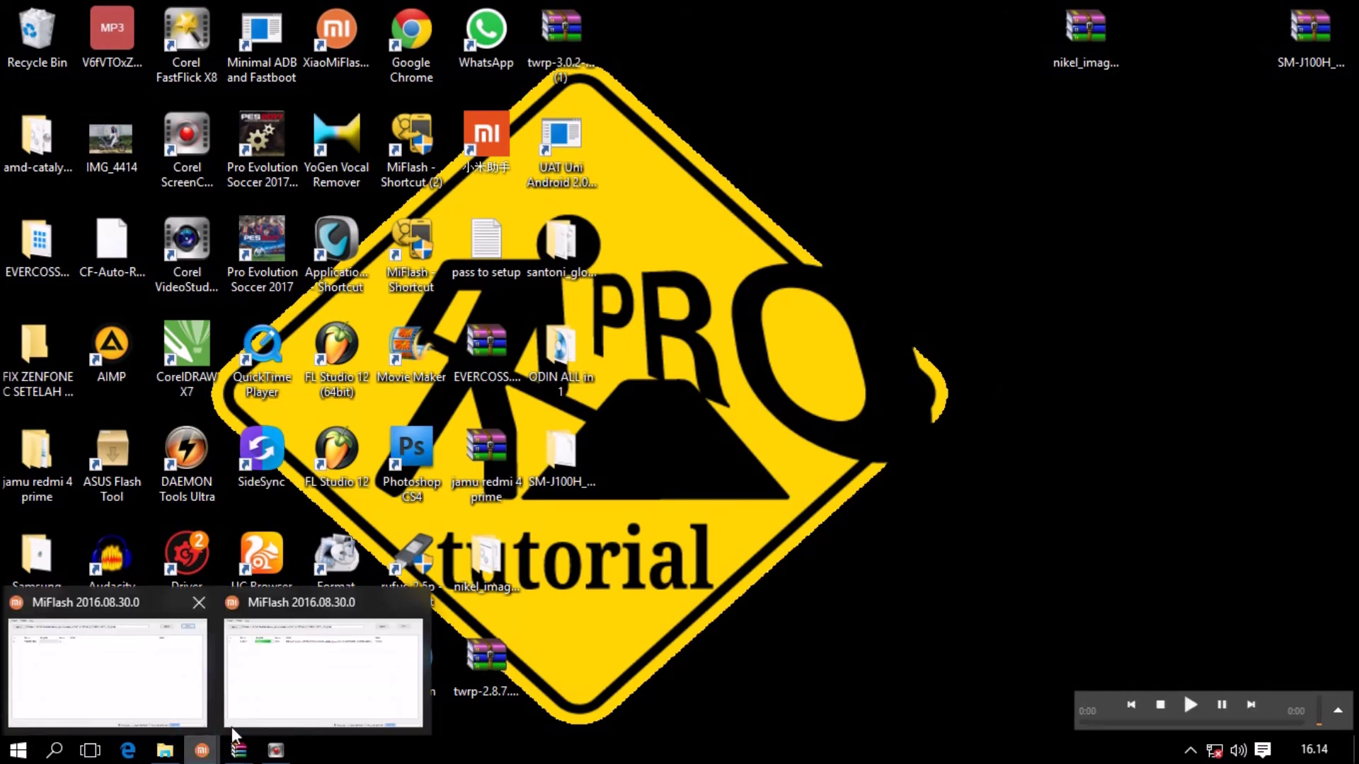
click(341, 669)
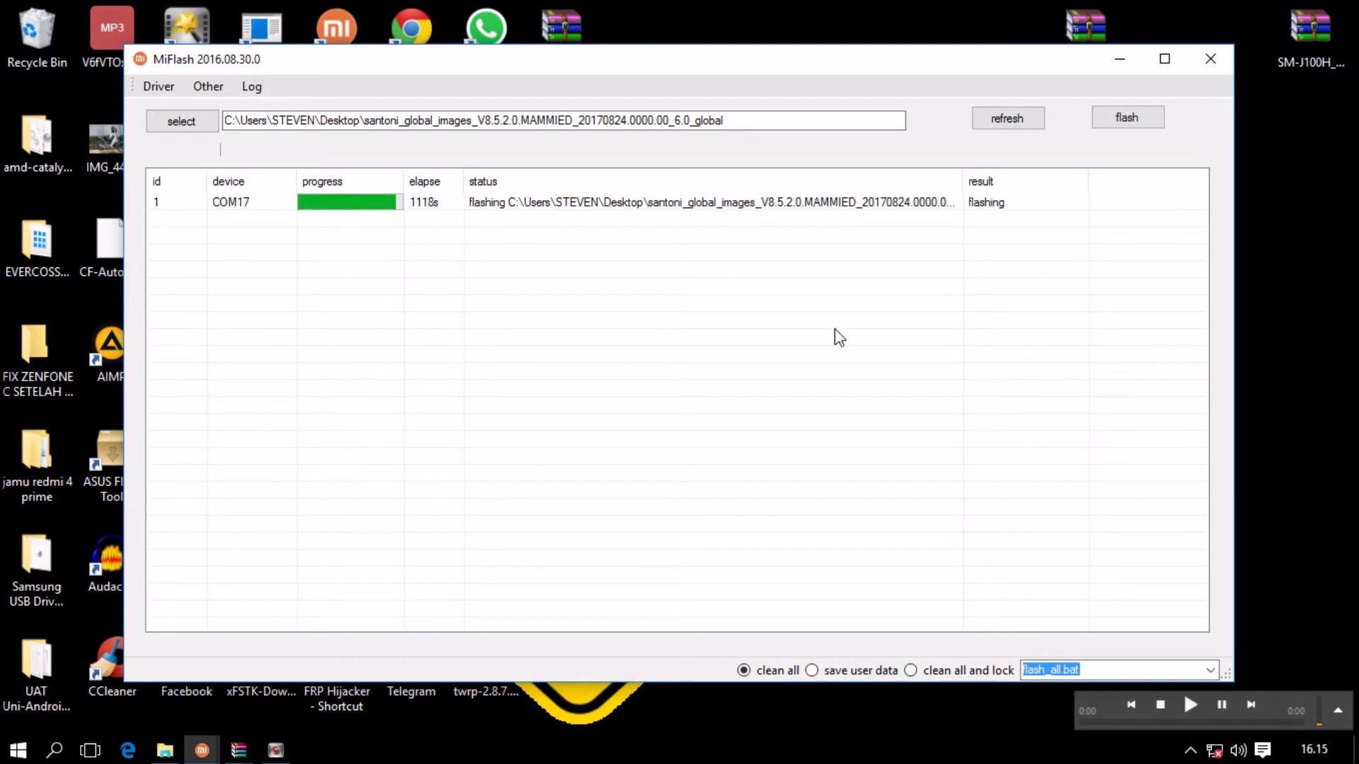
Step: Switch to File Explorer, open the my music folder on drive F: and look through its songs
click(164, 752)
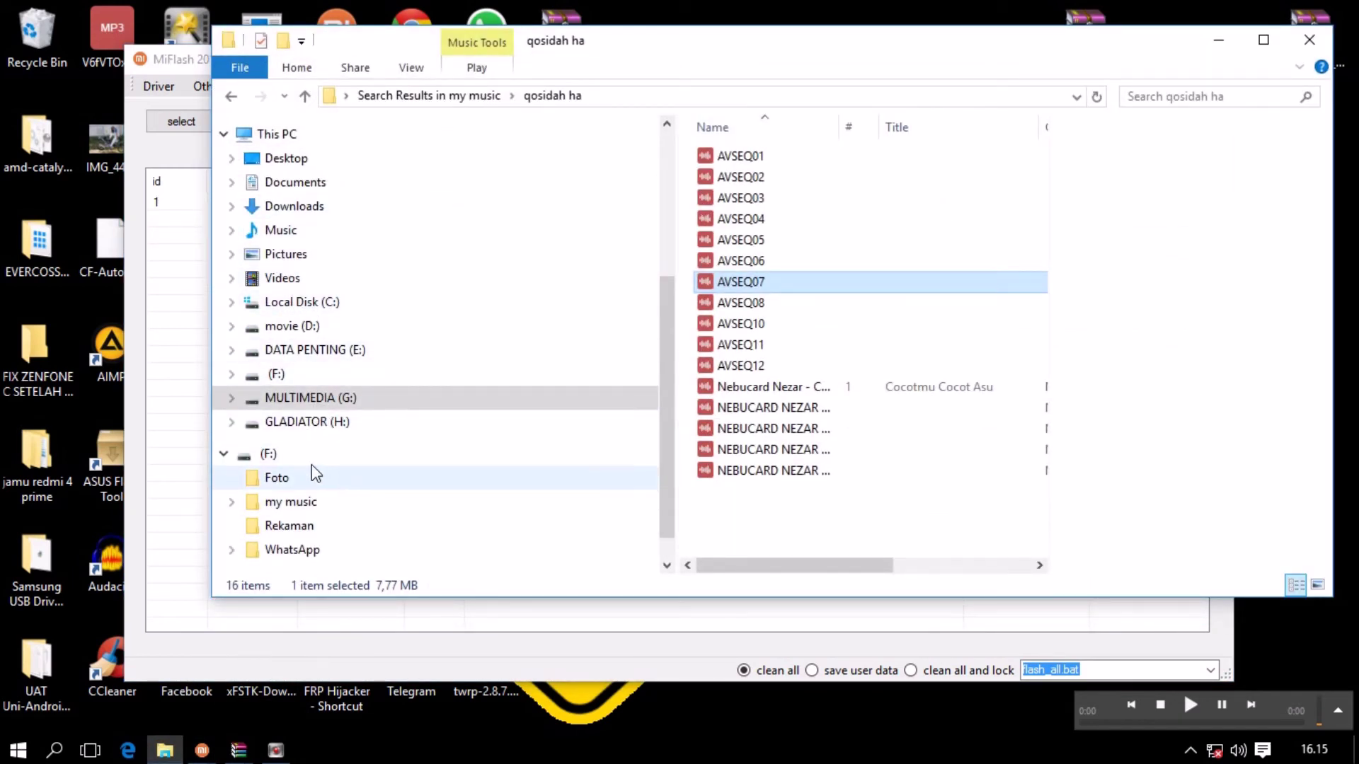
click(294, 158)
click(262, 134)
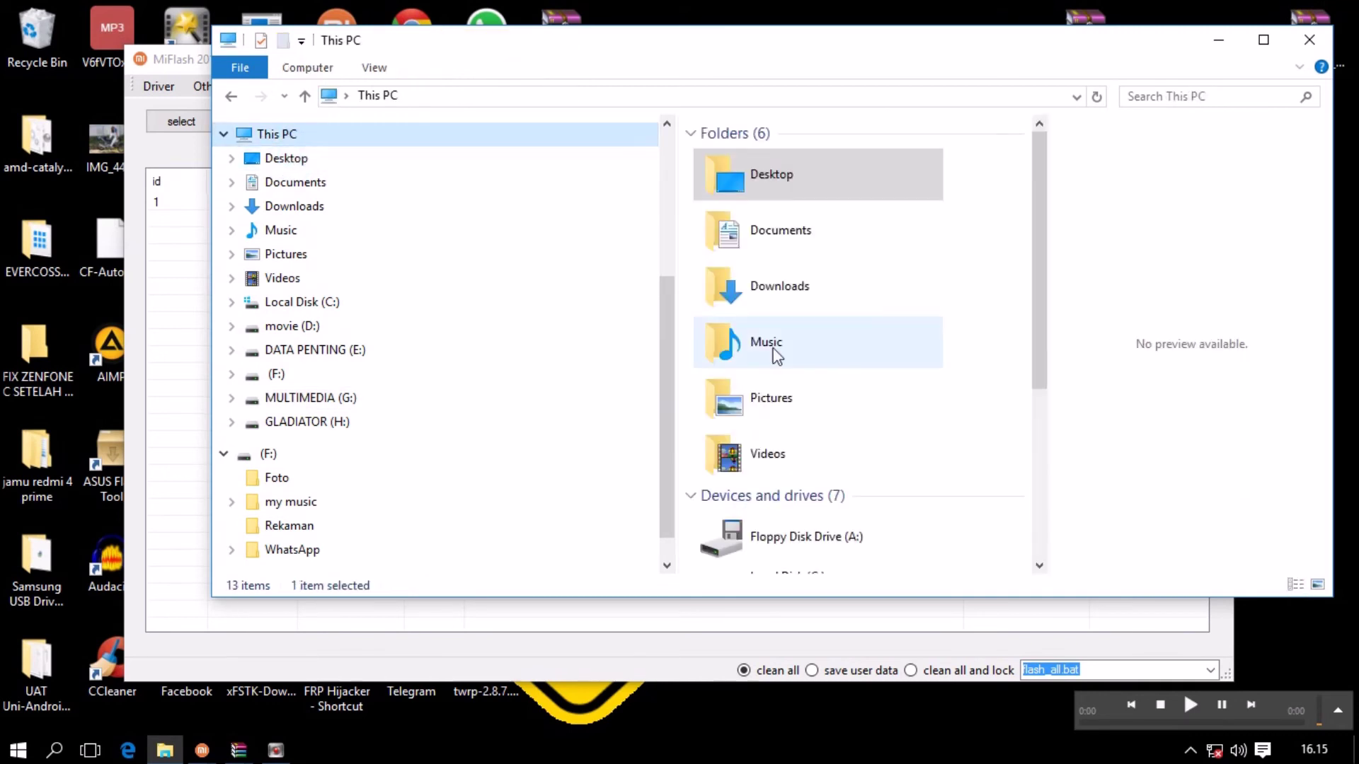
scroll(731, 340, down, 5)
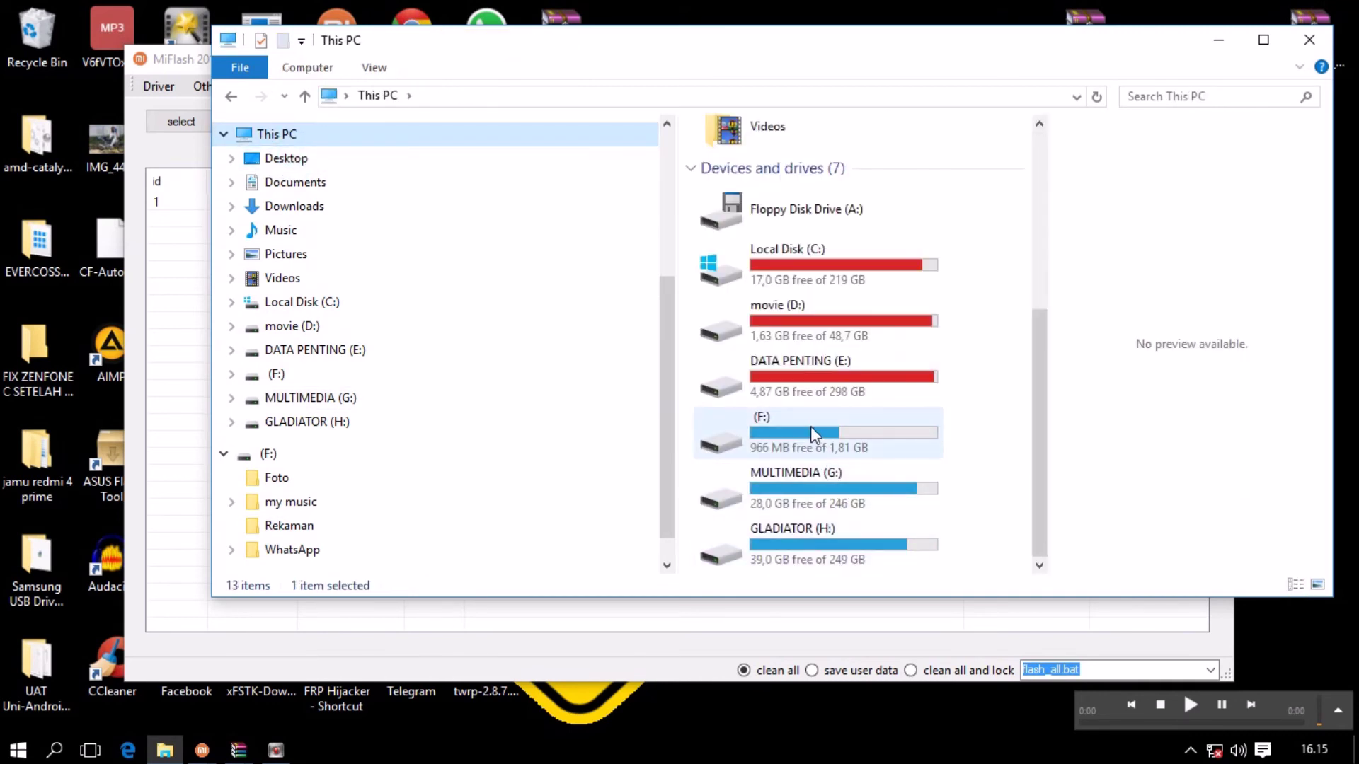
double_click(812, 429)
click(757, 176)
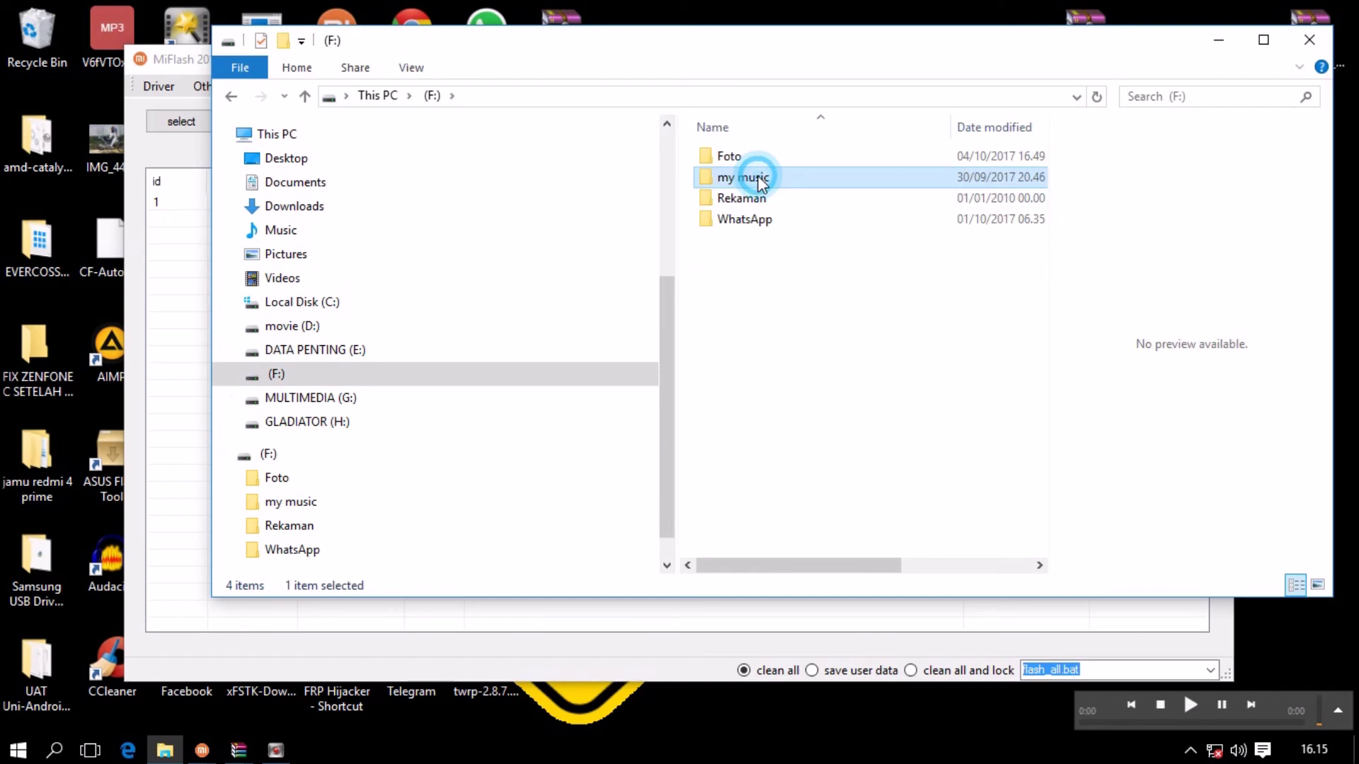
double_click(757, 177)
scroll(821, 382, down, 15)
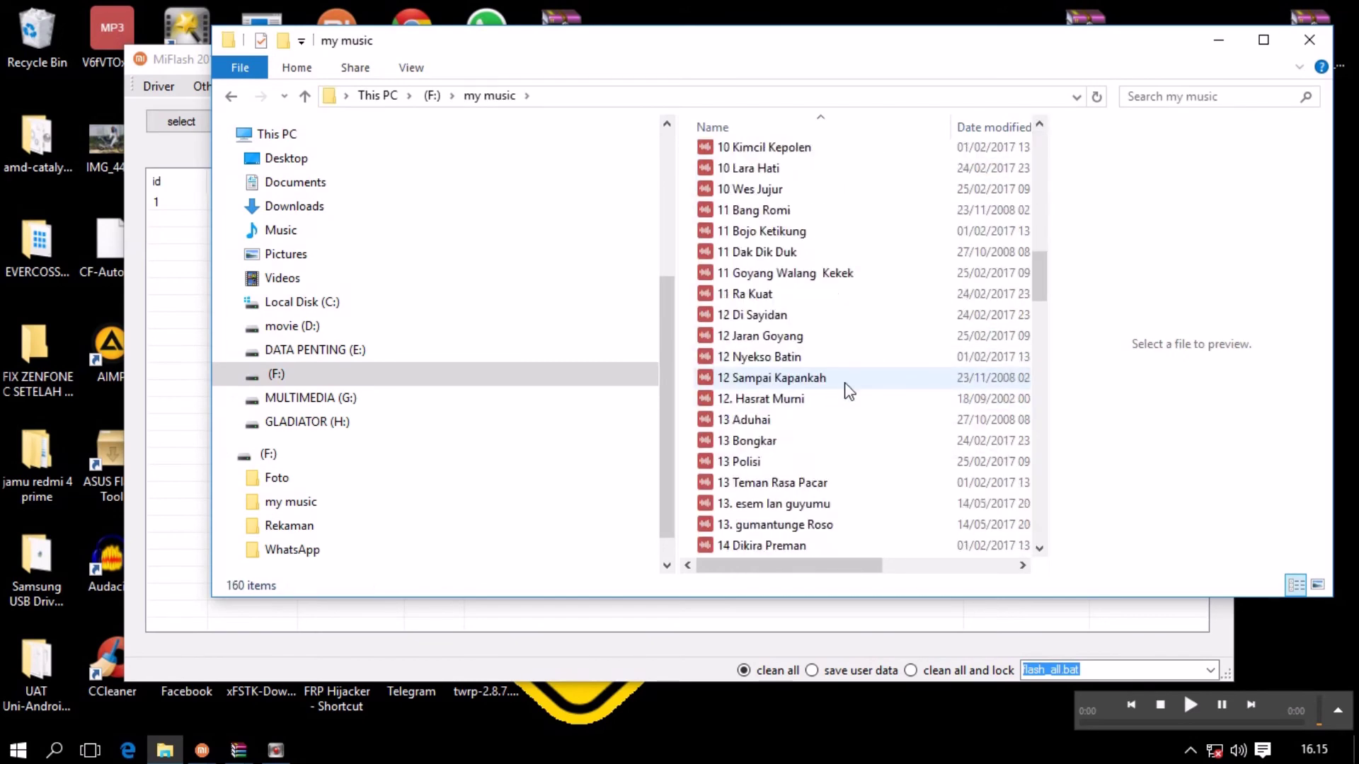
scroll(848, 392, down, 6)
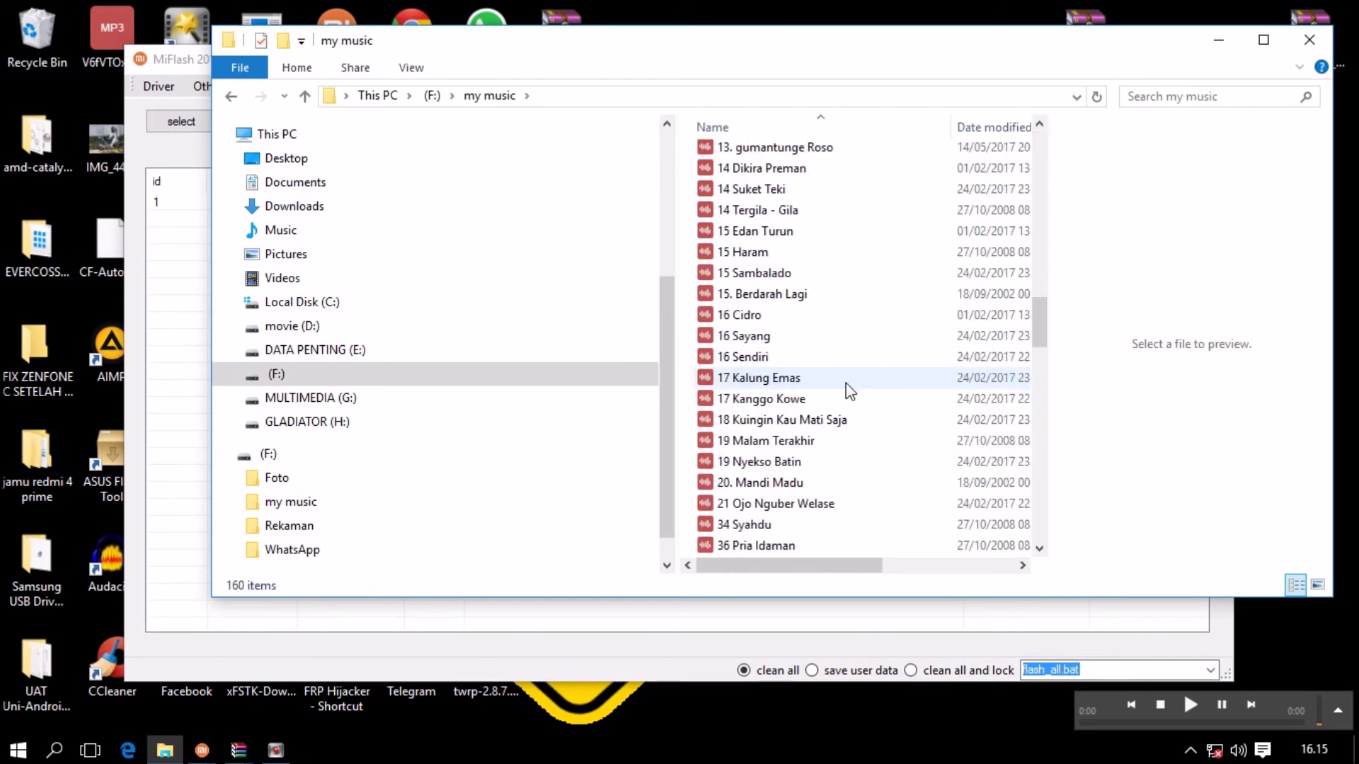
Step: Return to the root of drive F: and minimize the File Explorer and MiFlash windows
click(231, 97)
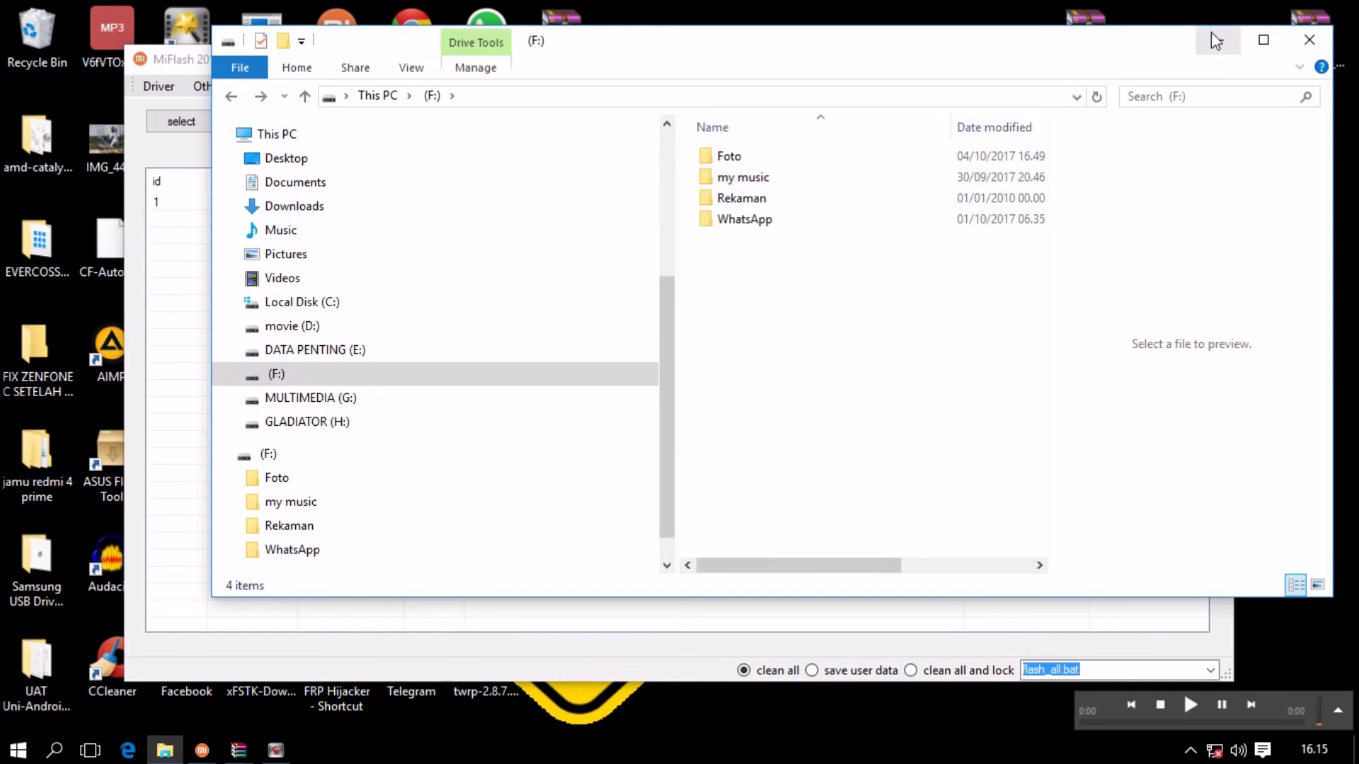
click(1211, 40)
click(1116, 59)
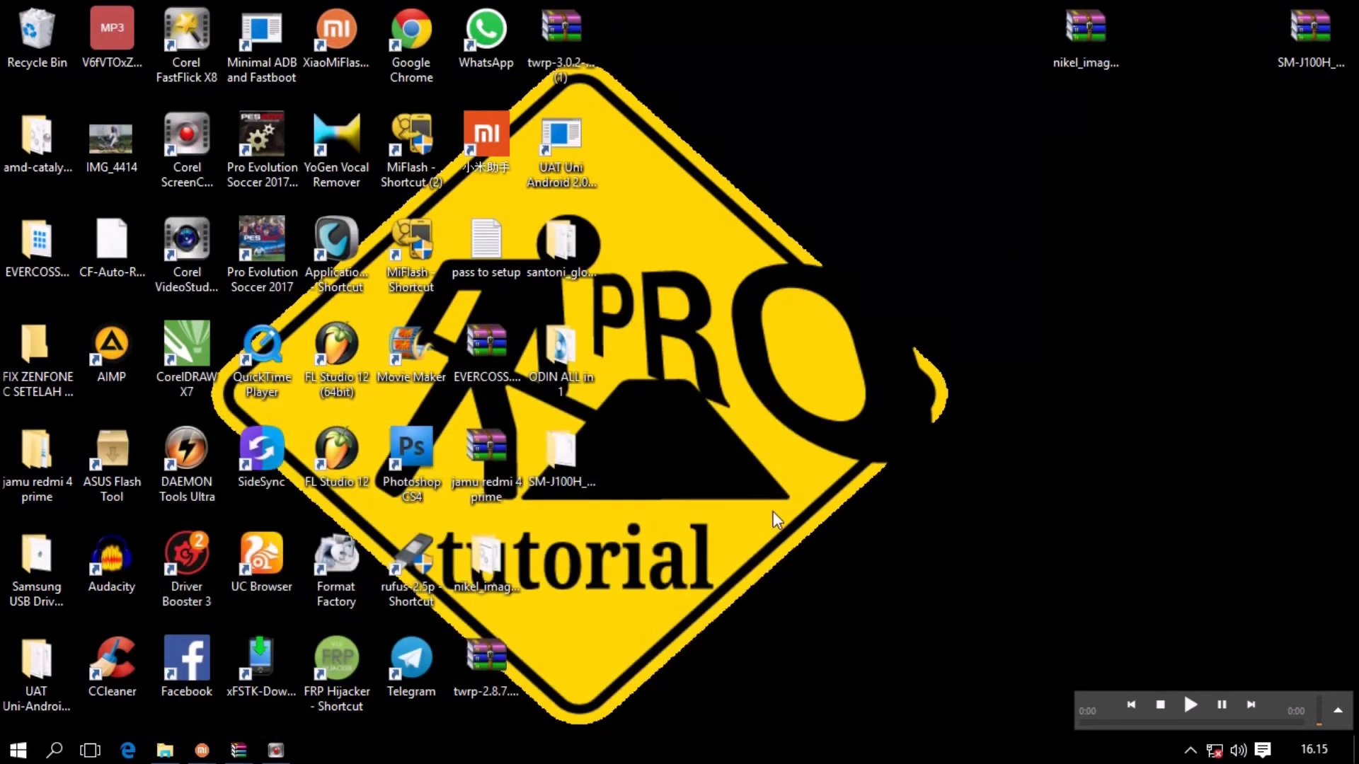
Step: Restore File Explorer, search MULTIMEDIA (G:) for "qosidah" and open the qosidah ha folder
click(175, 755)
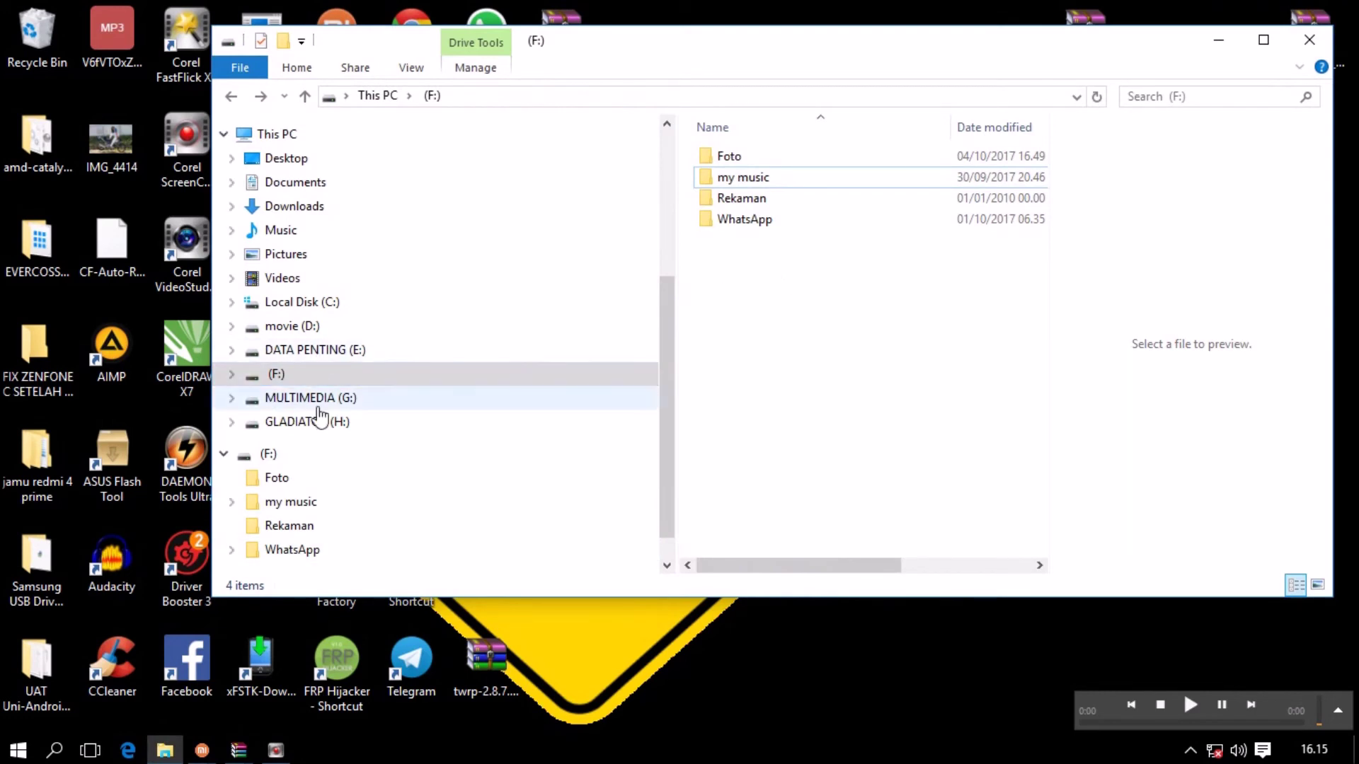
click(318, 399)
click(1175, 101)
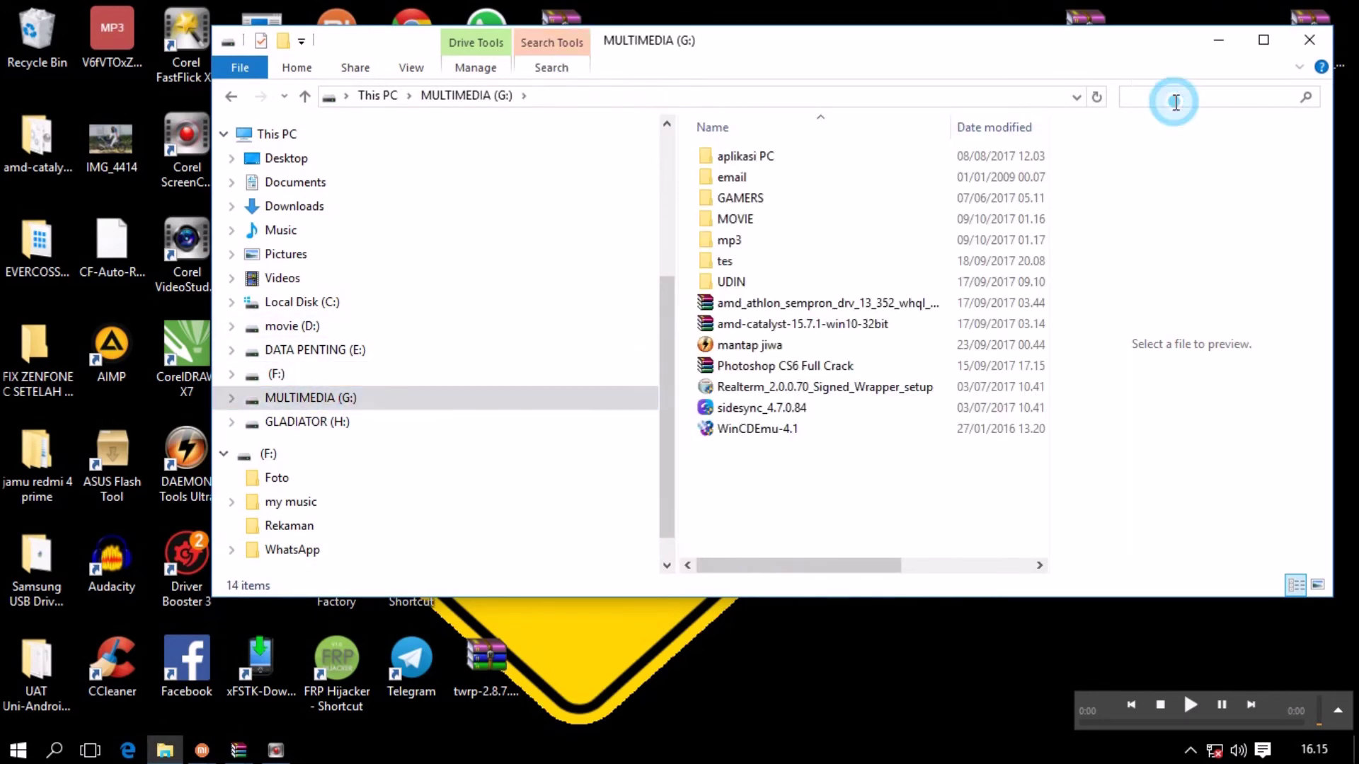
text(qosidah)
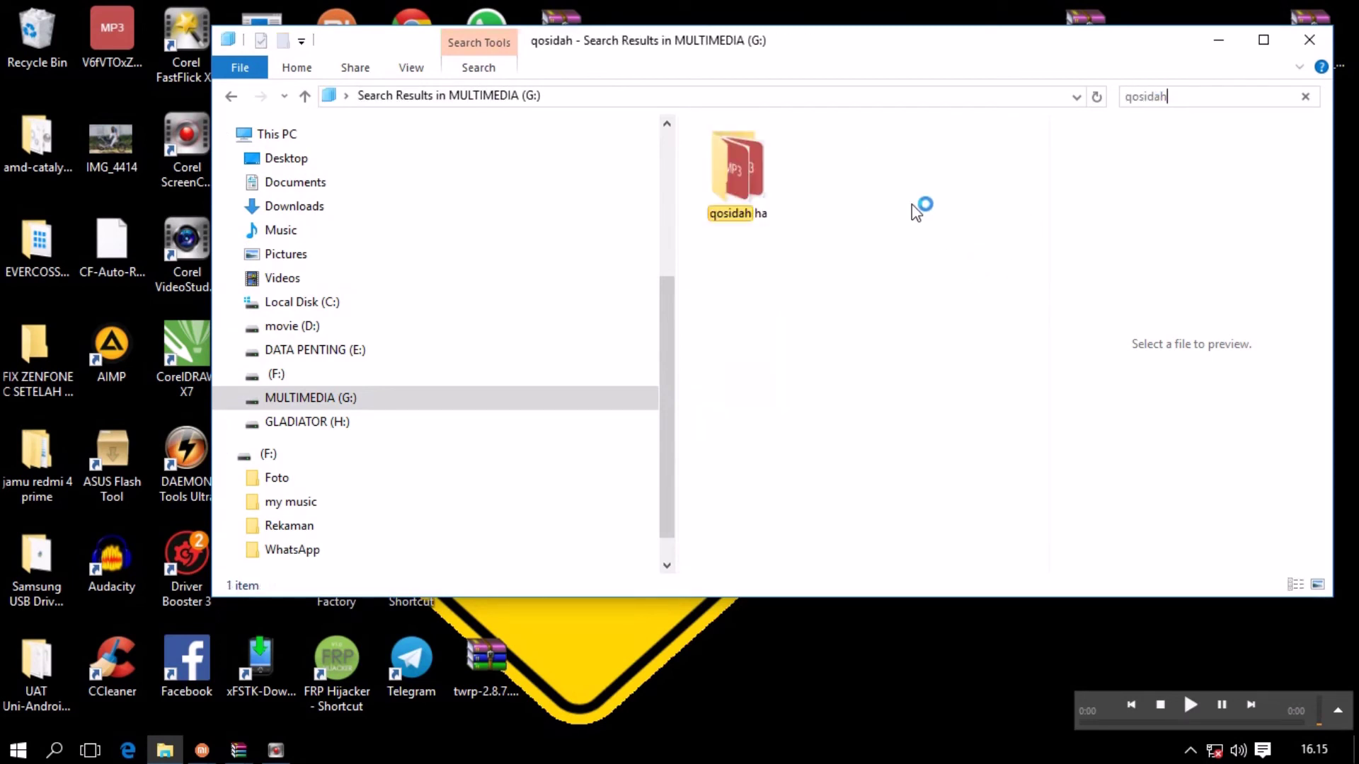
double_click(737, 185)
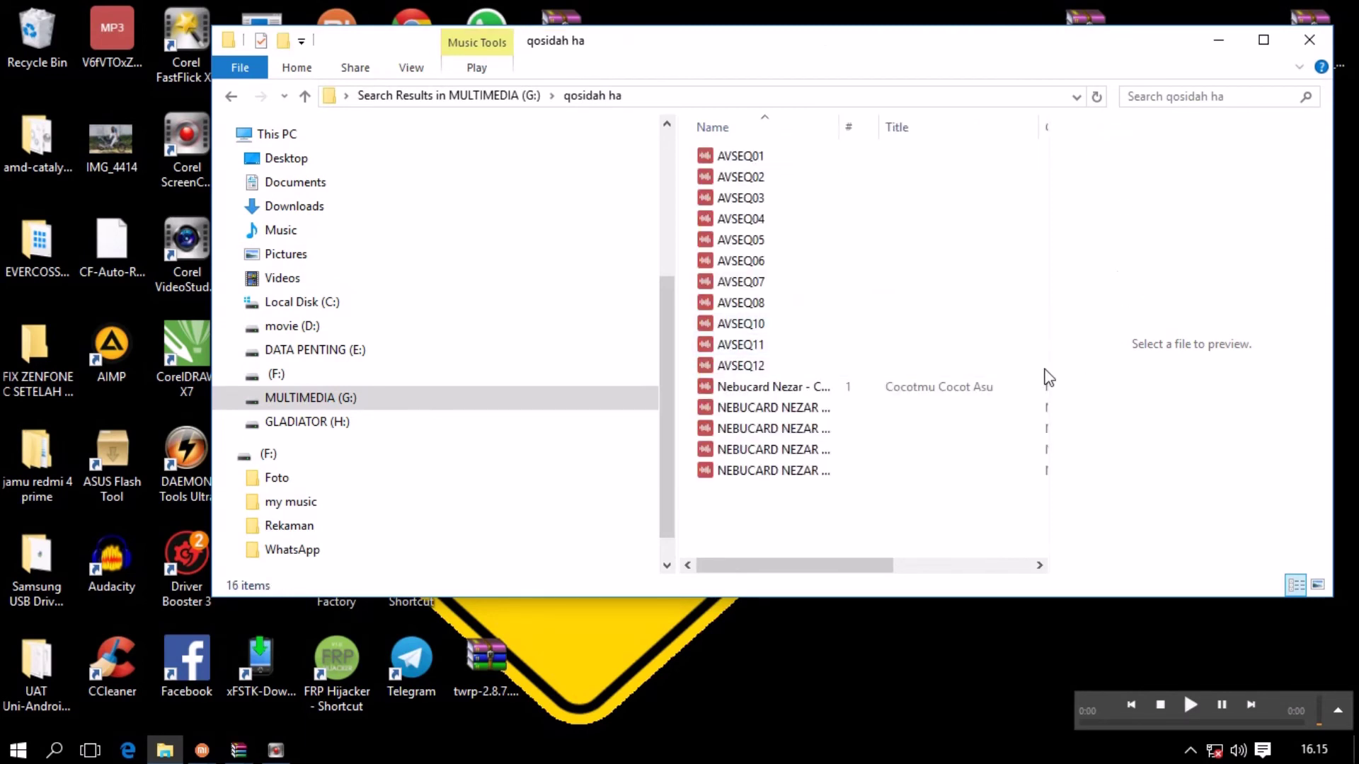
Step: Select the tracks AVSEQ01 through AVSEQ12 in the qosidah ha folder and copy them
drag(1050, 158, 1043, 364)
double_click(849, 292)
right_click(849, 293)
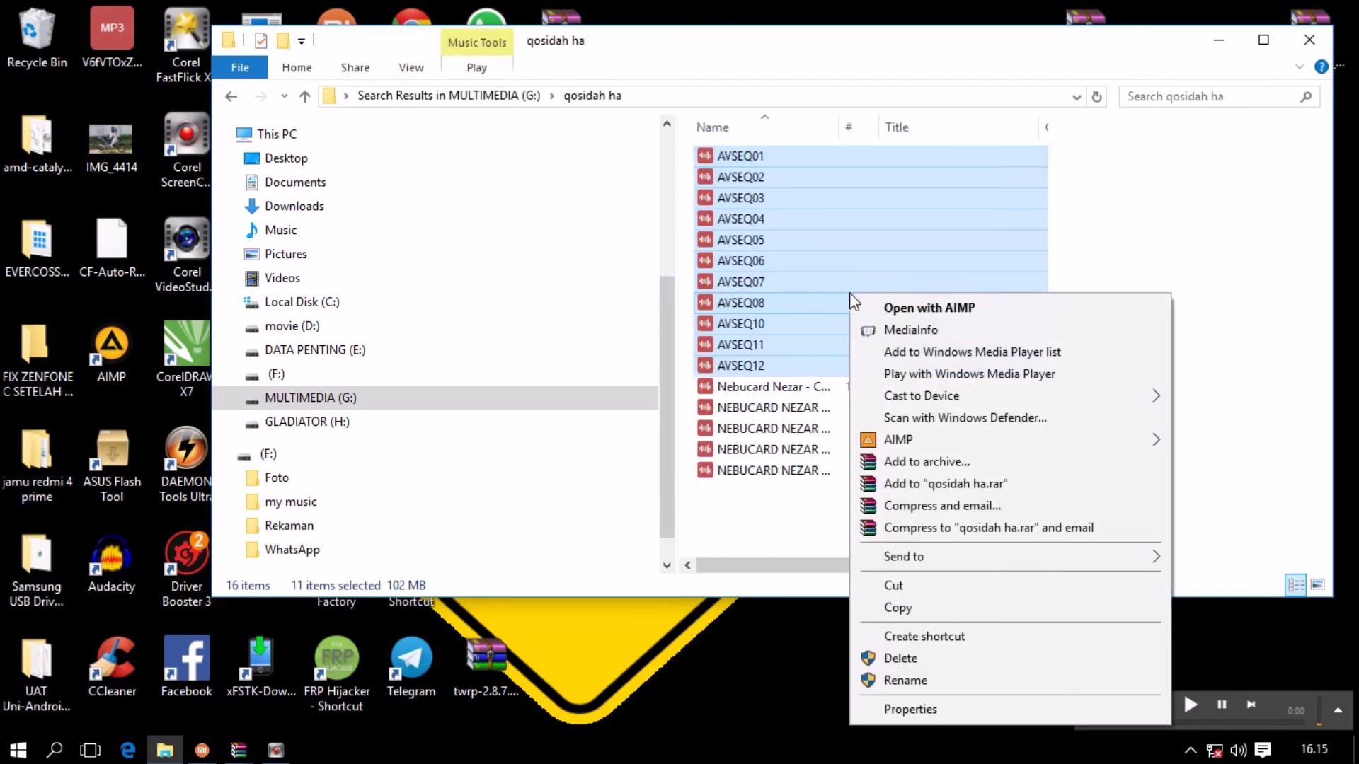
click(920, 606)
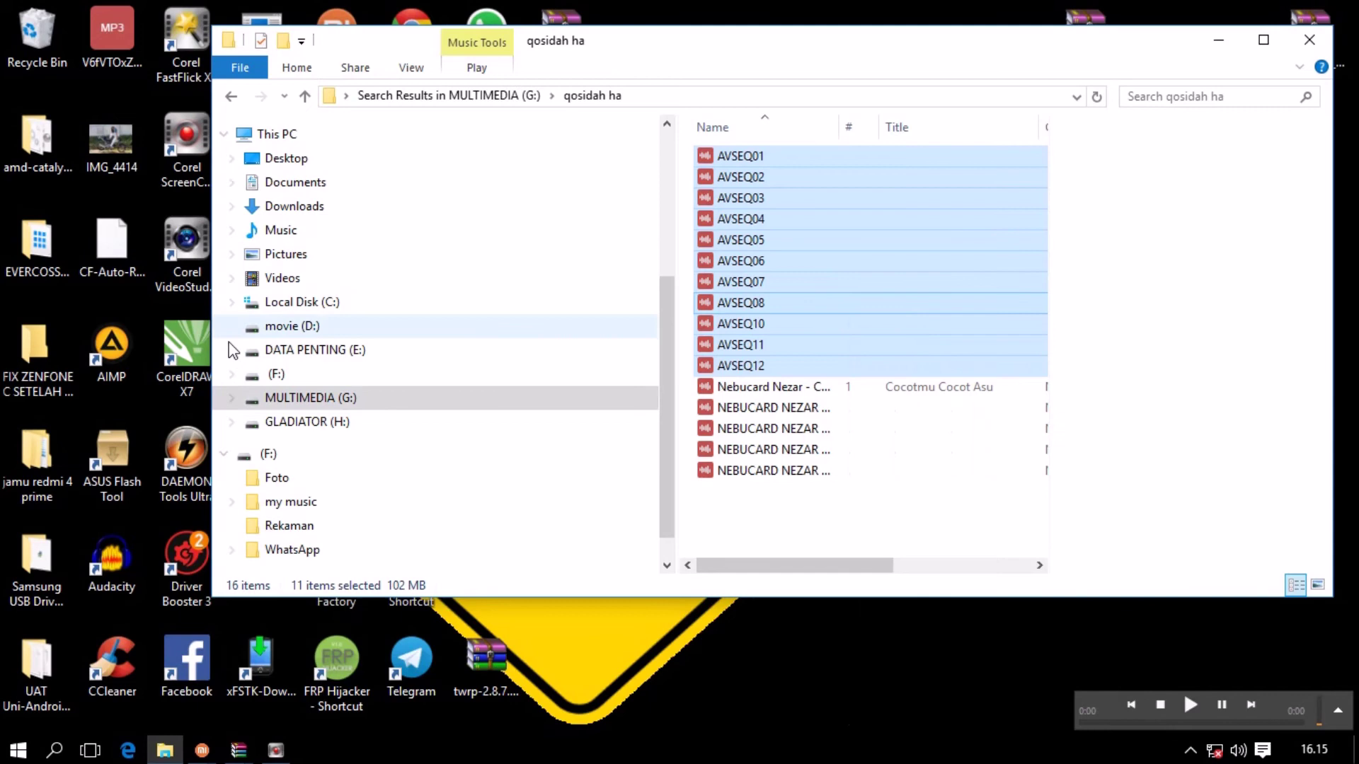
Step: Paste the copied AVSEQ tracks into the my music folder on drive F: and minimize the copy progress window
click(304, 422)
click(282, 453)
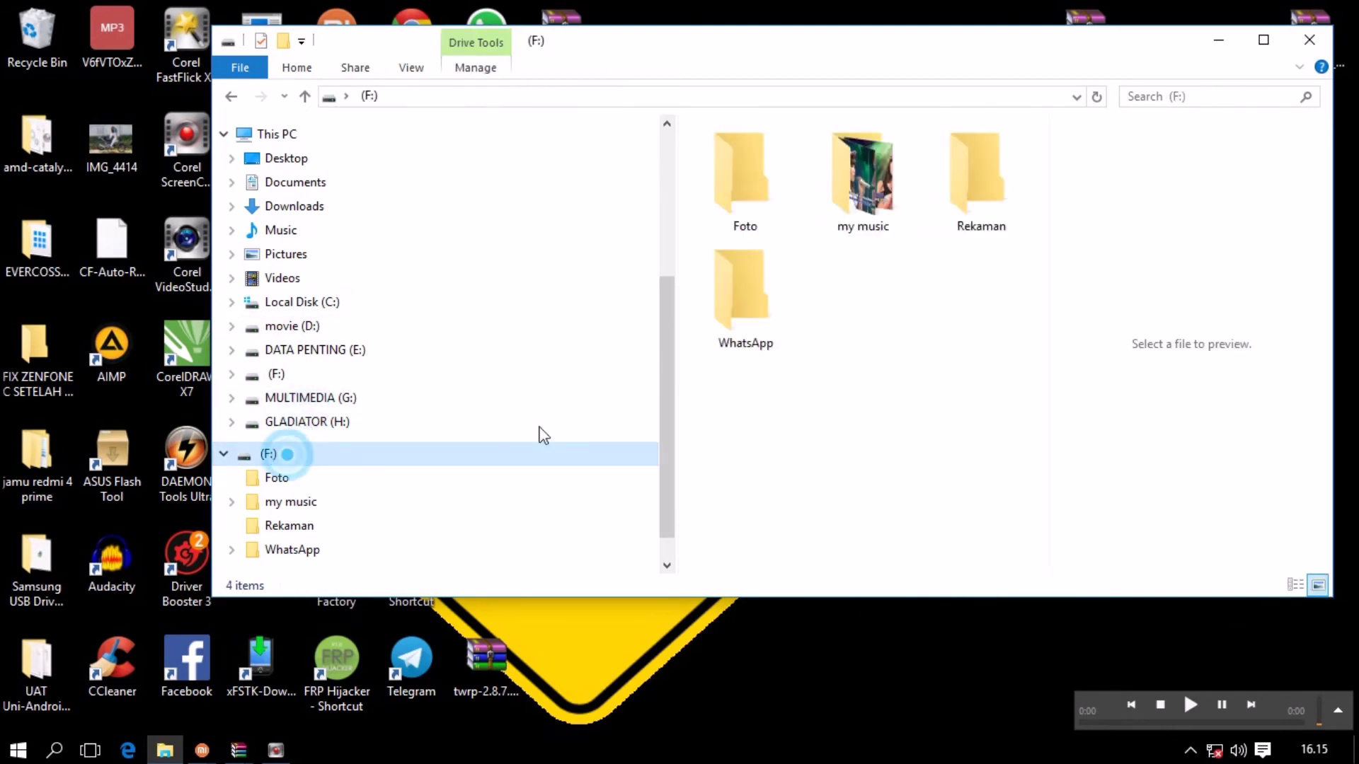
click(883, 211)
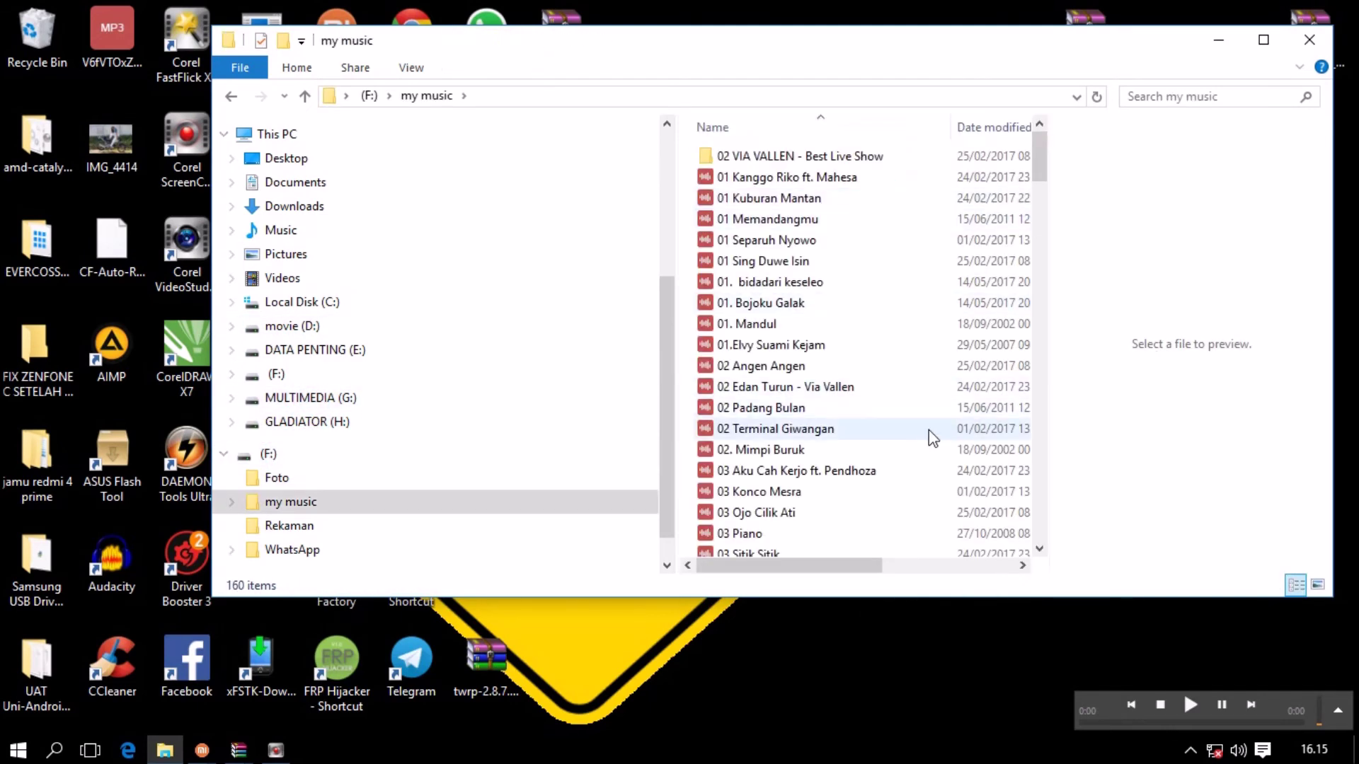
scroll(911, 416, down, 6)
drag(853, 567, 977, 576)
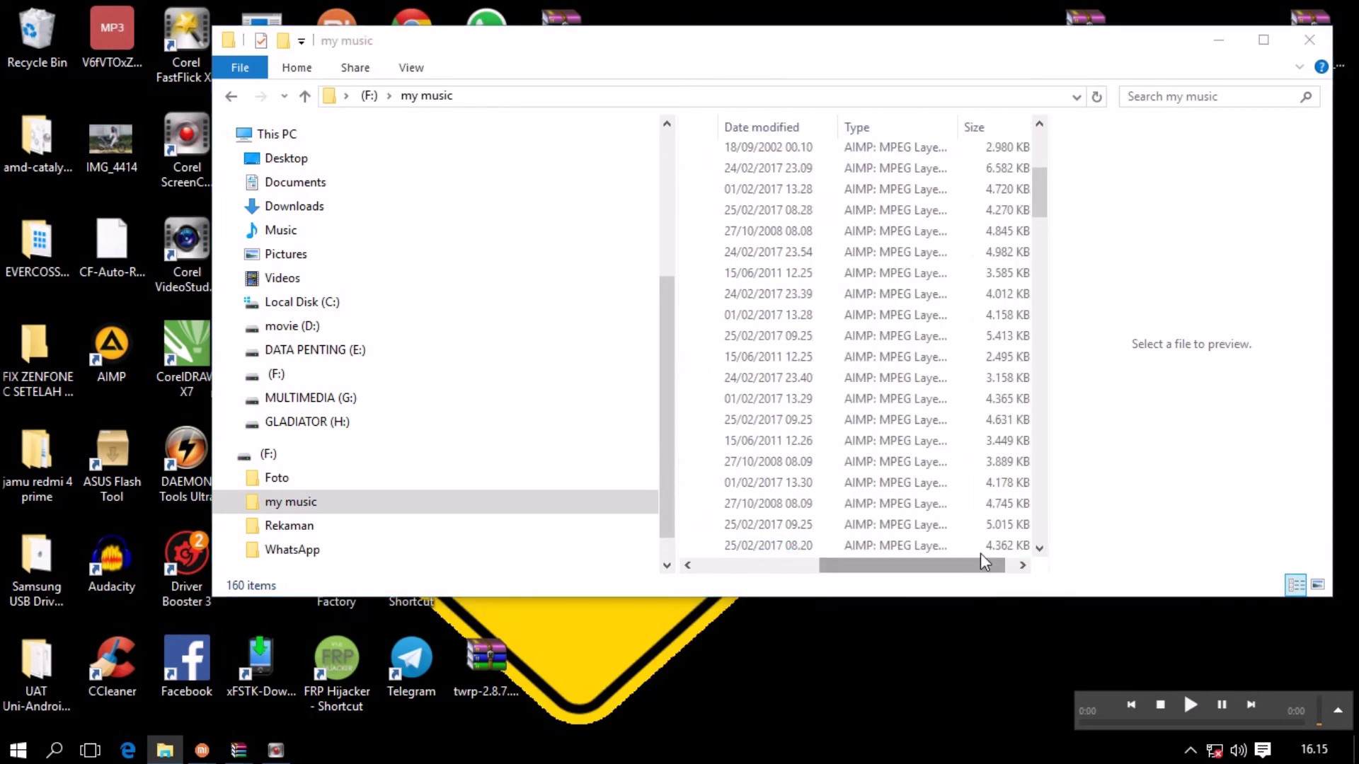
scroll(970, 461, down, 7)
key(ctrl+v)
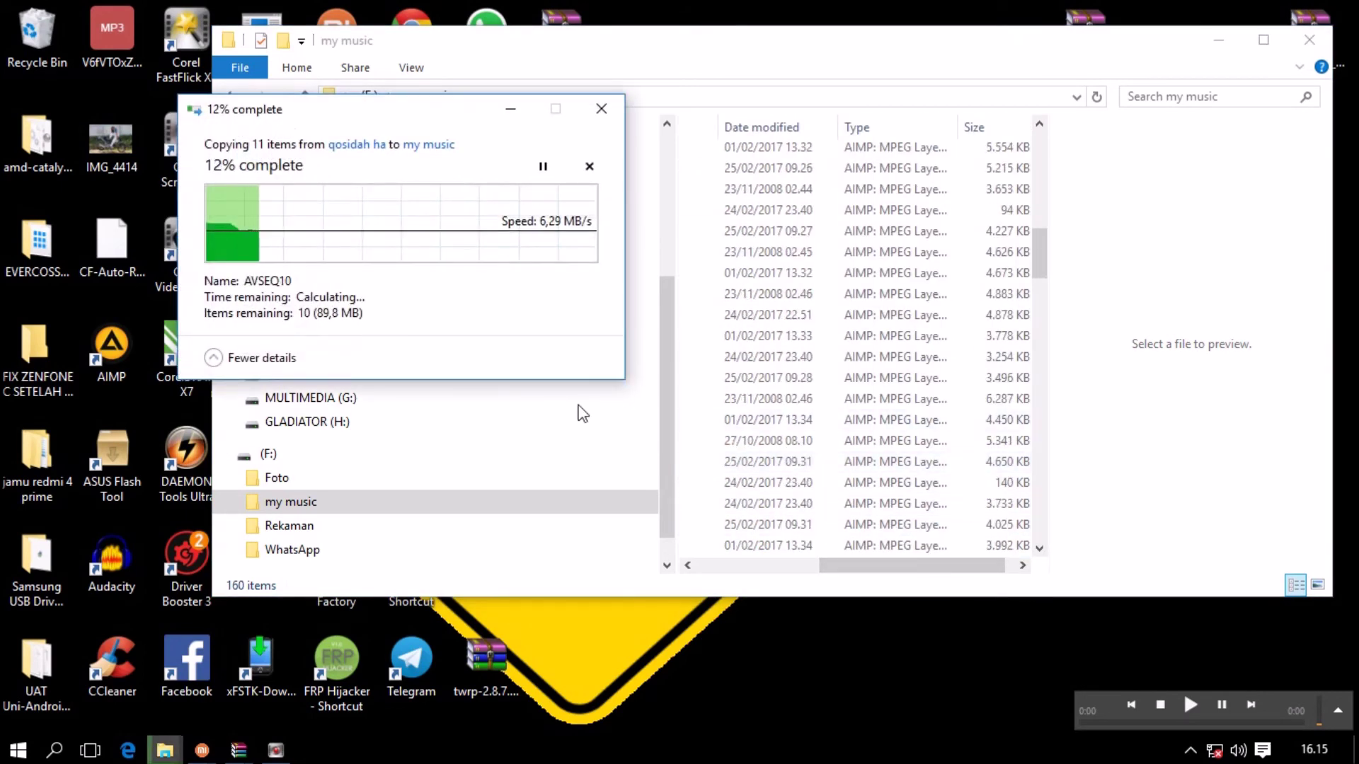
click(511, 111)
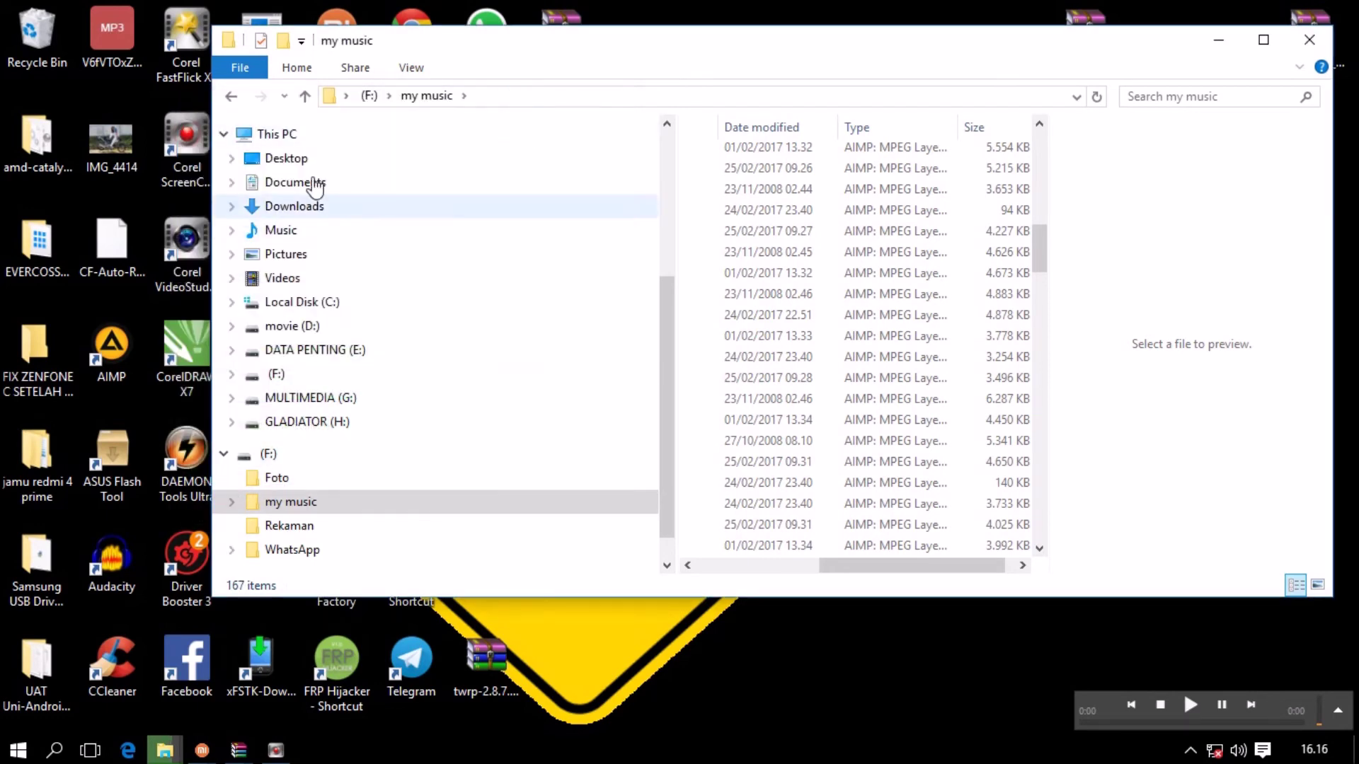
Step: Leave the my music folder on F: and open the mp3 folder on MULTIMEDIA (G:)
click(232, 97)
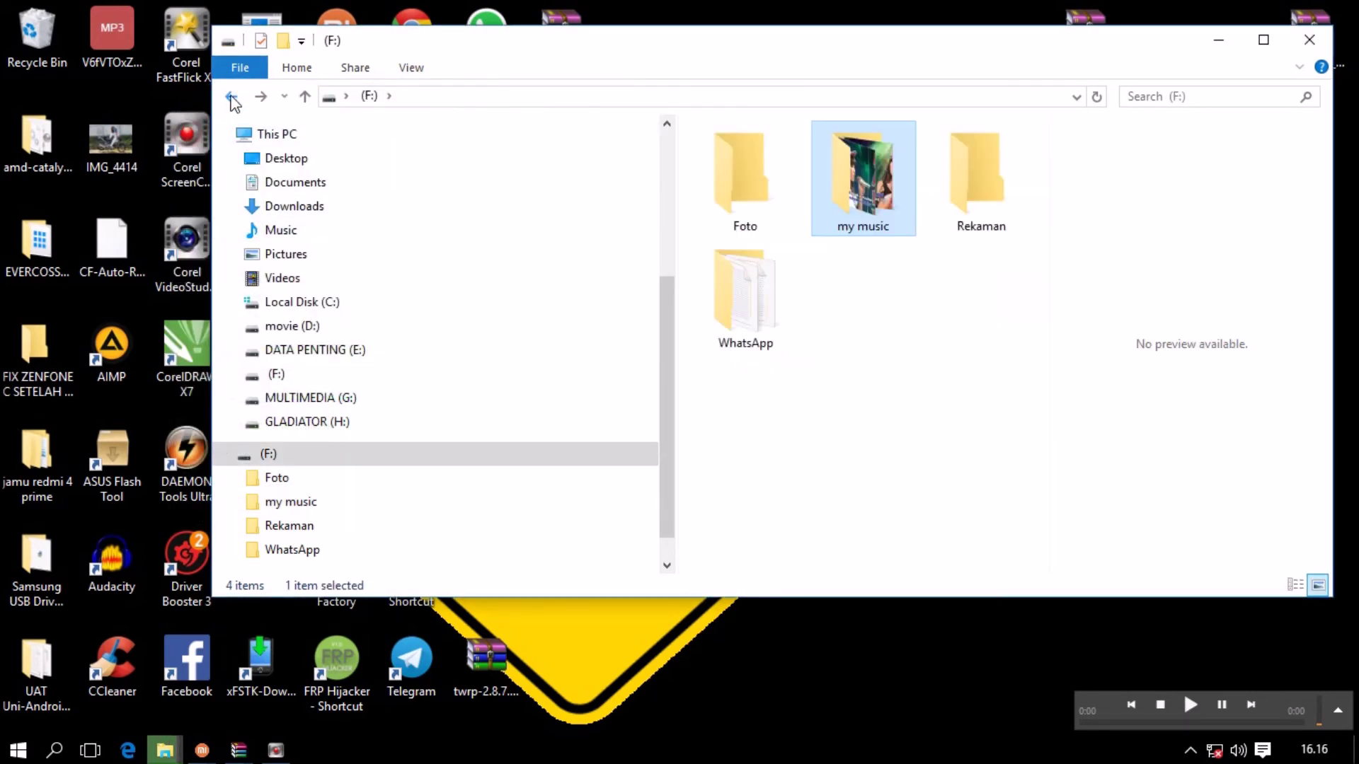
click(232, 98)
scroll(778, 471, down, 3)
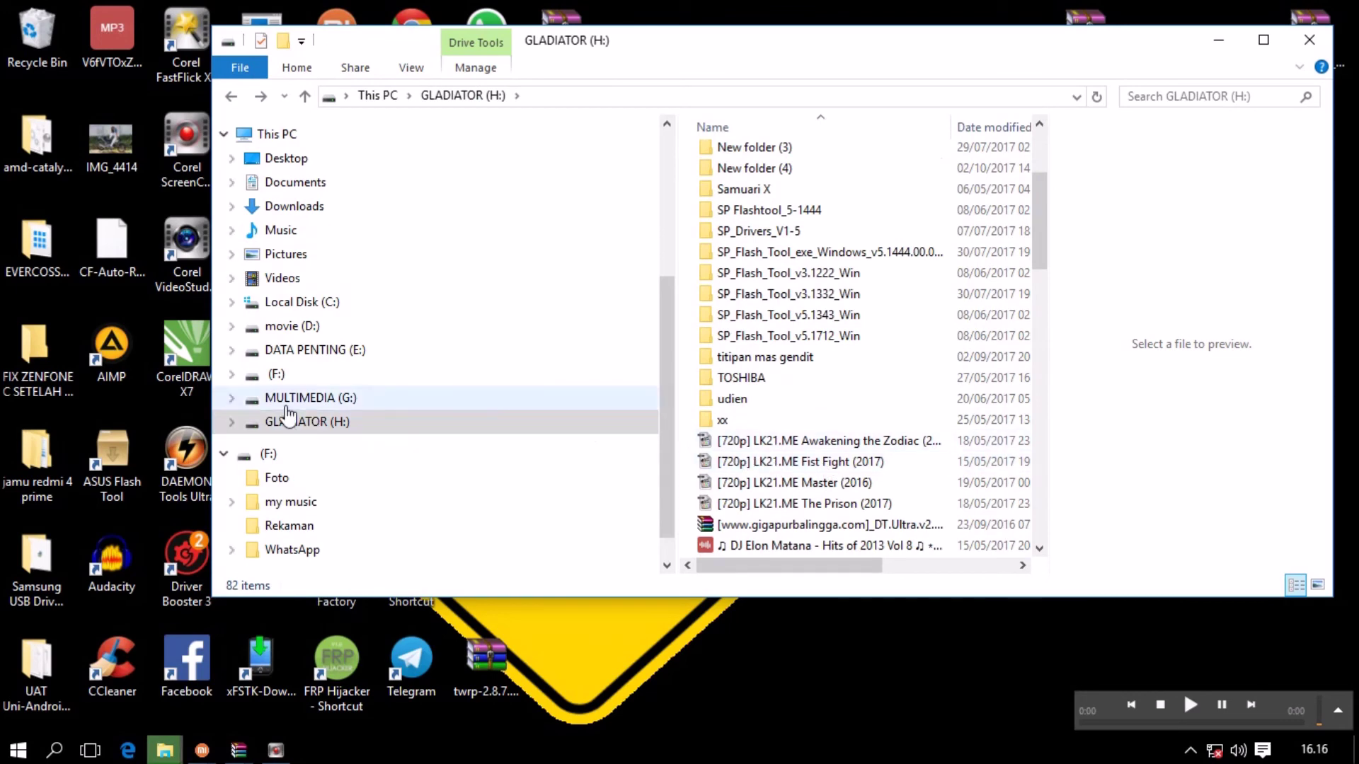
click(334, 398)
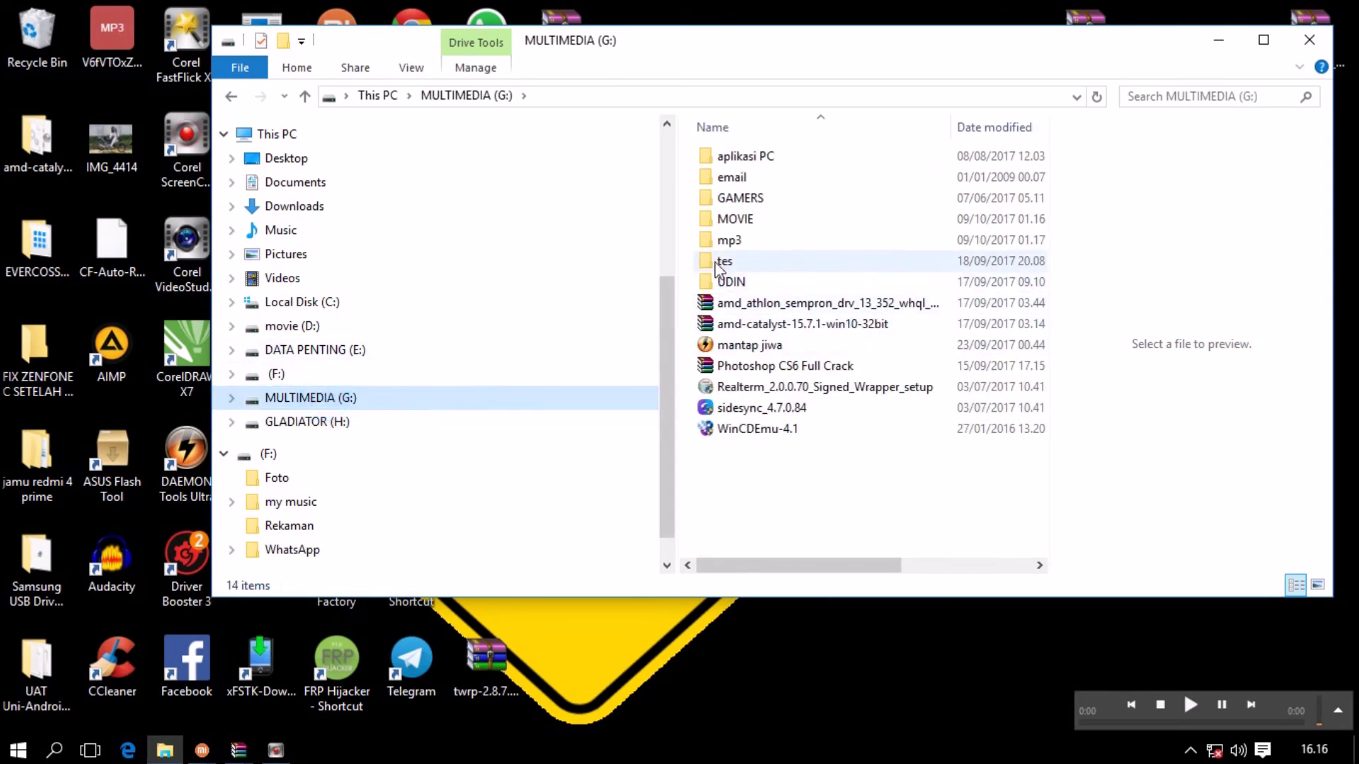
double_click(745, 241)
Step: Browse the mp3 folder on MULTIMEDIA (G:) through MULTIMEDIA and my music, and look through the songs in Pop New
scroll(794, 320, up, 3)
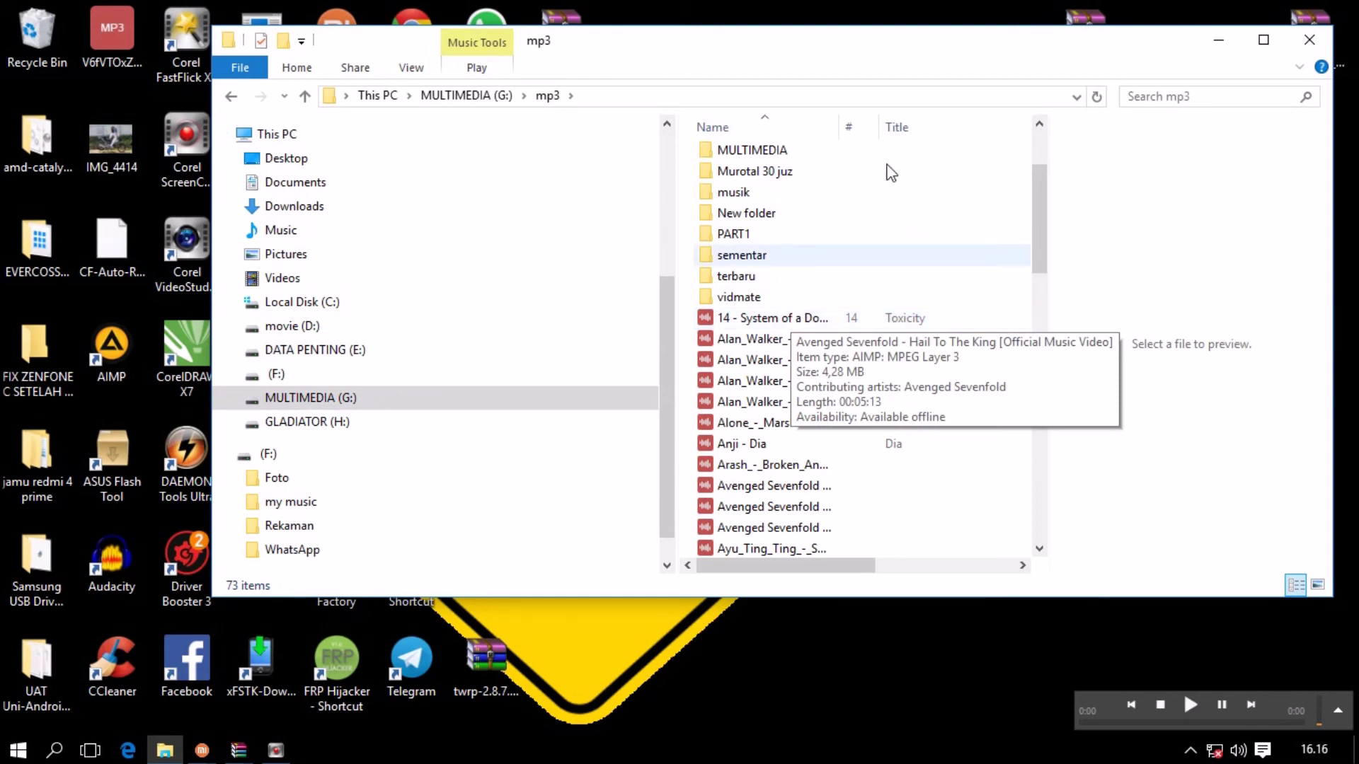
scroll(829, 283, up, 2)
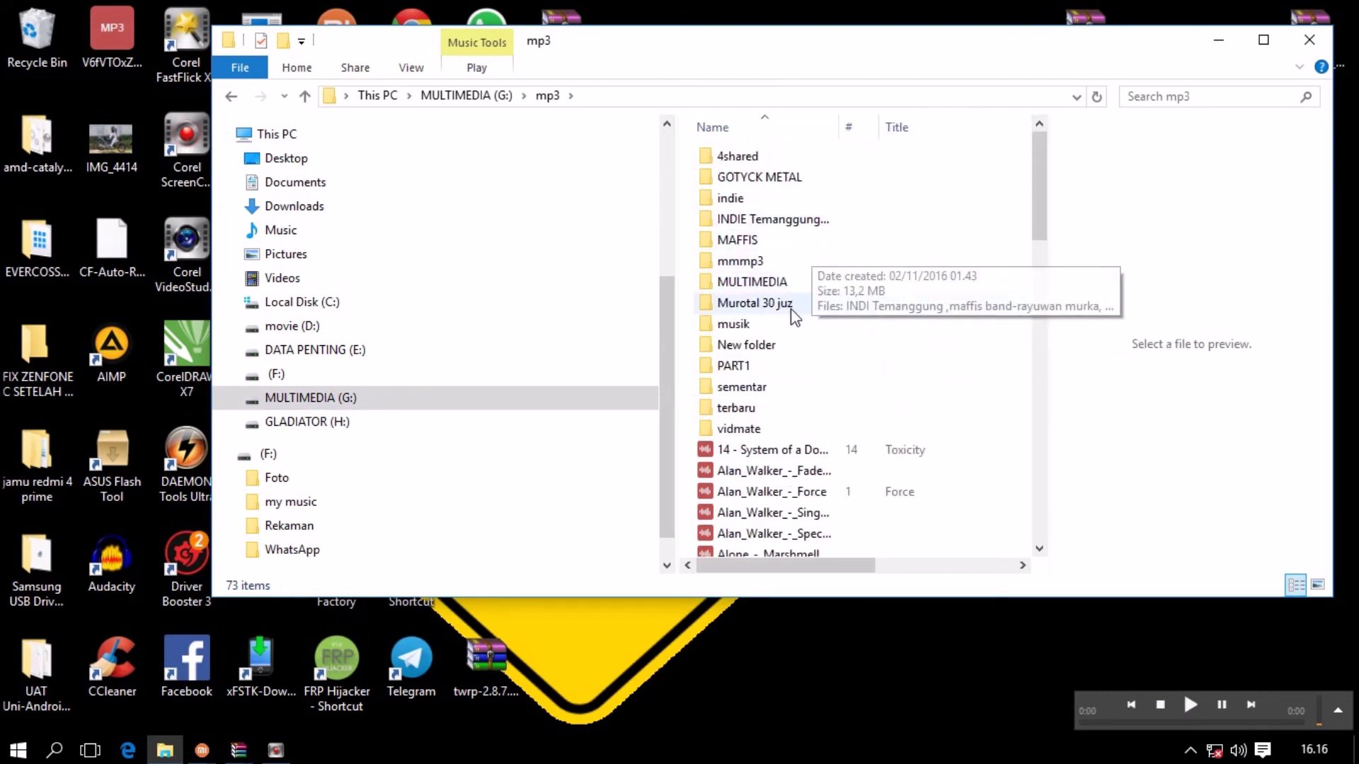
double_click(771, 280)
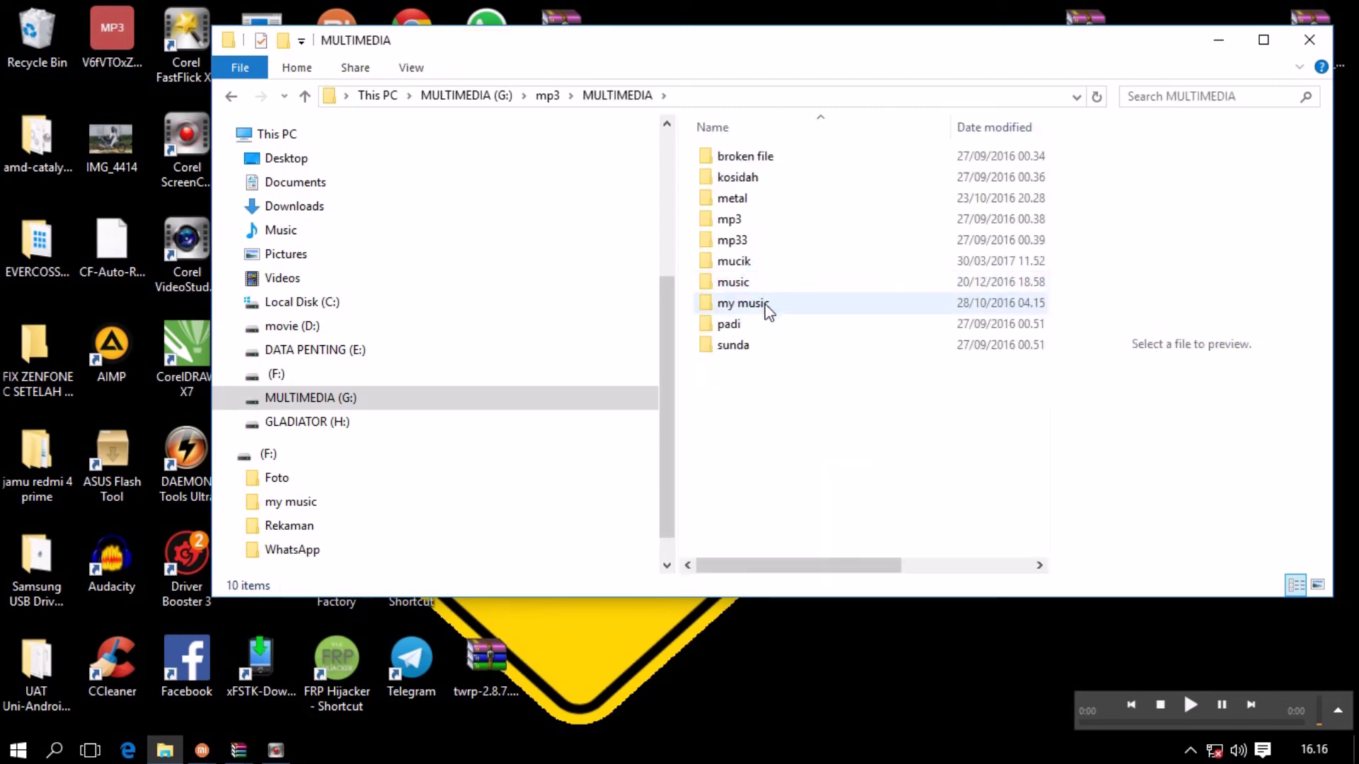
double_click(764, 305)
scroll(819, 463, down, 5)
scroll(815, 464, down, 12)
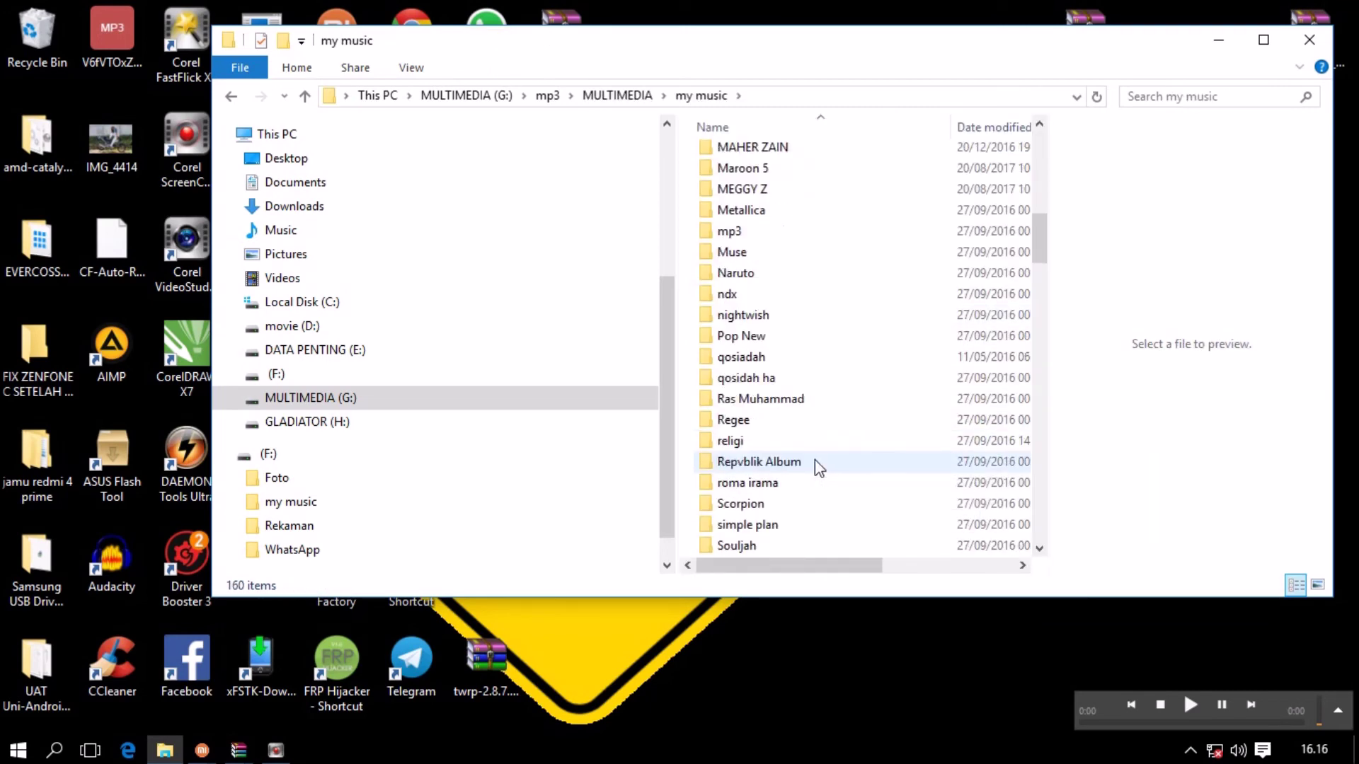
scroll(814, 464, up, 5)
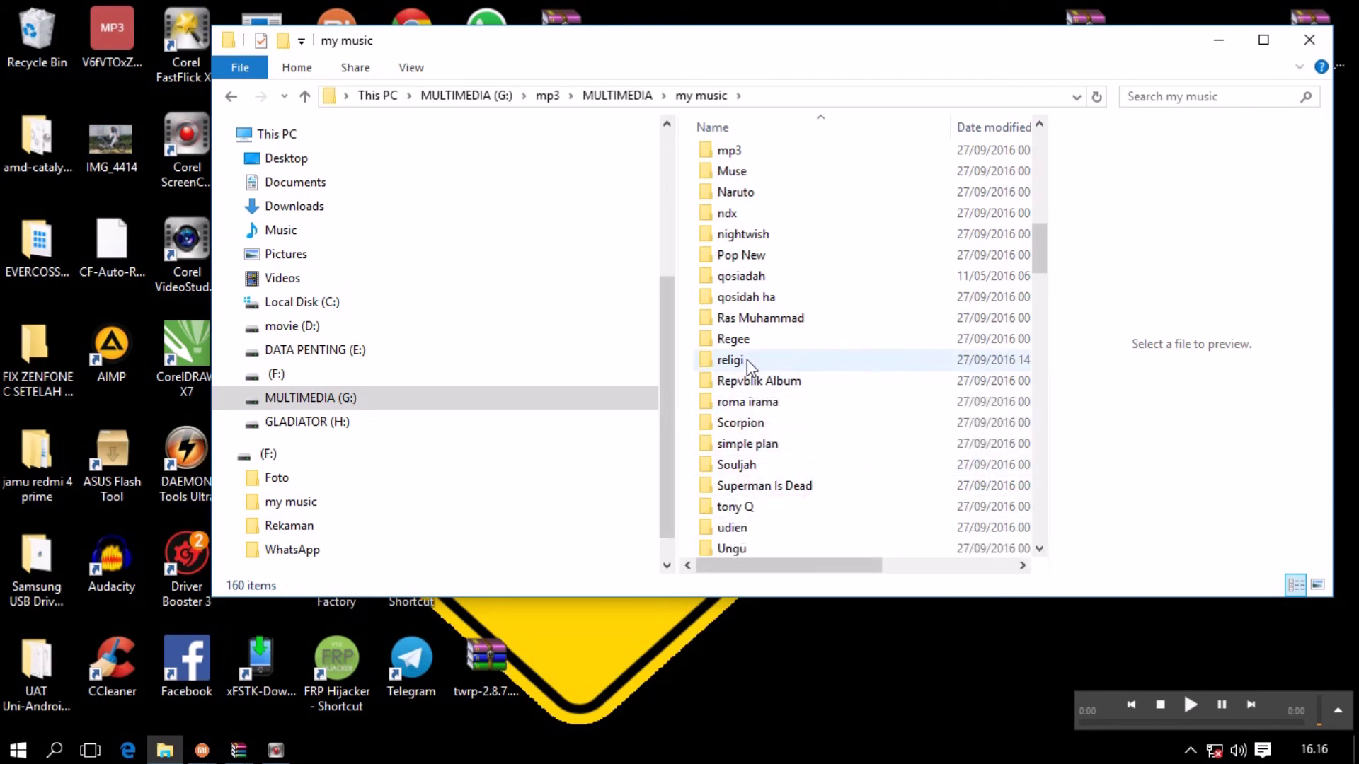
double_click(758, 259)
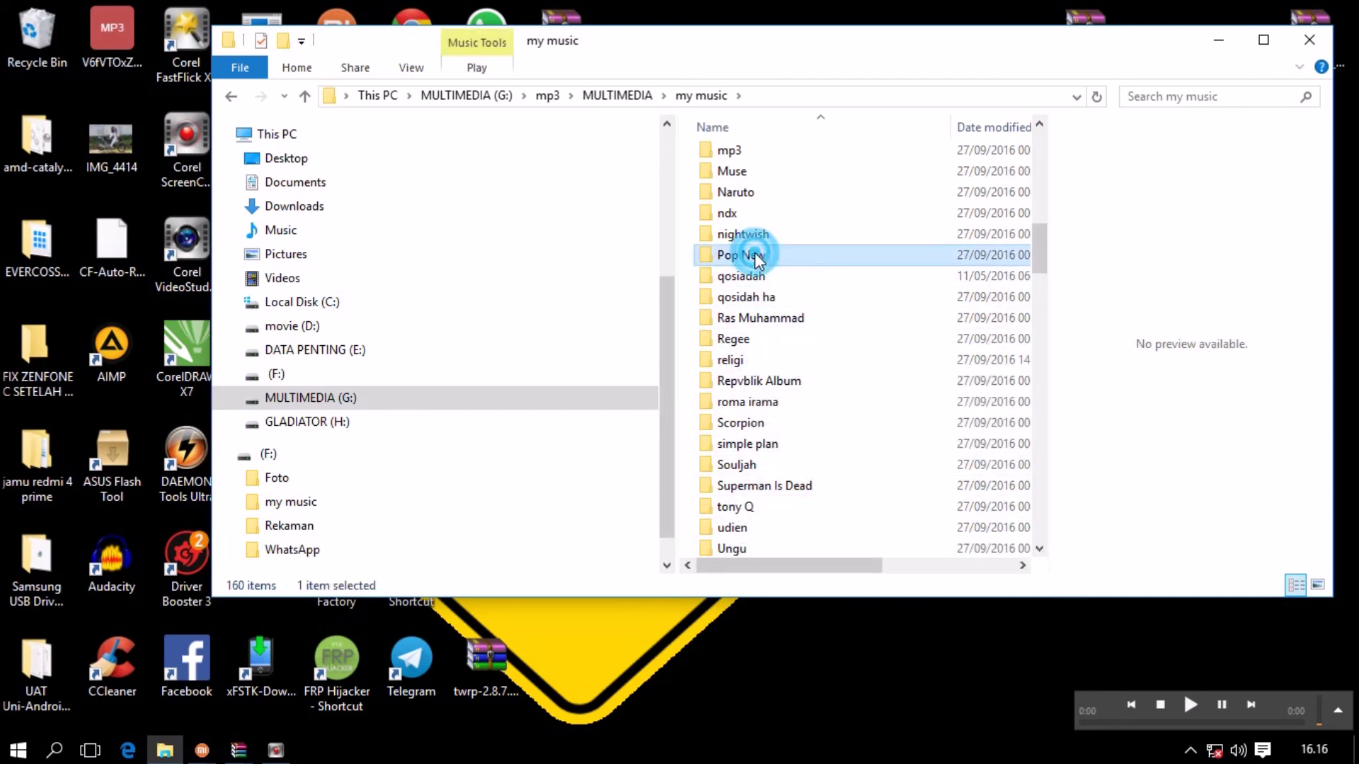
scroll(786, 318, down, 5)
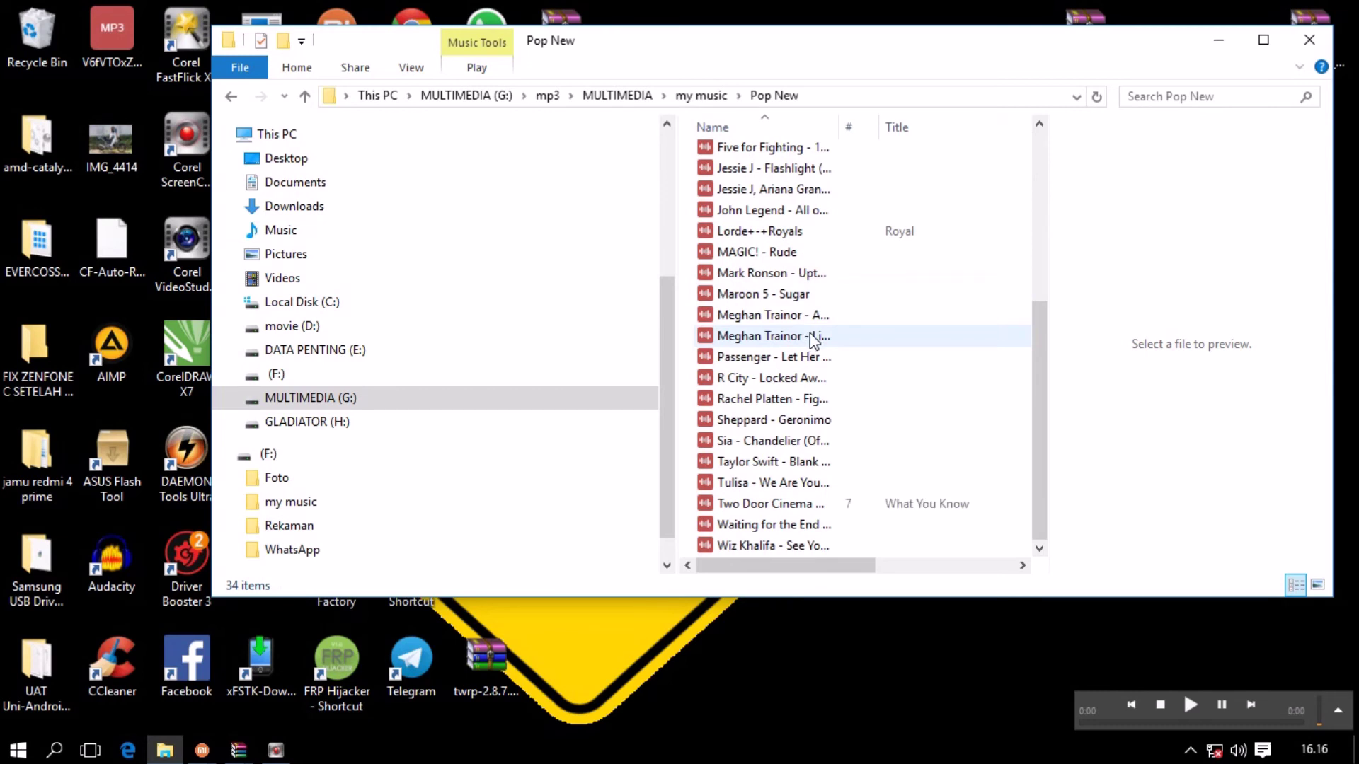
Step: Open the Nella Kharisma Full Album Rar folder inside New folder (4) on GLADIATOR (H:)
click(272, 455)
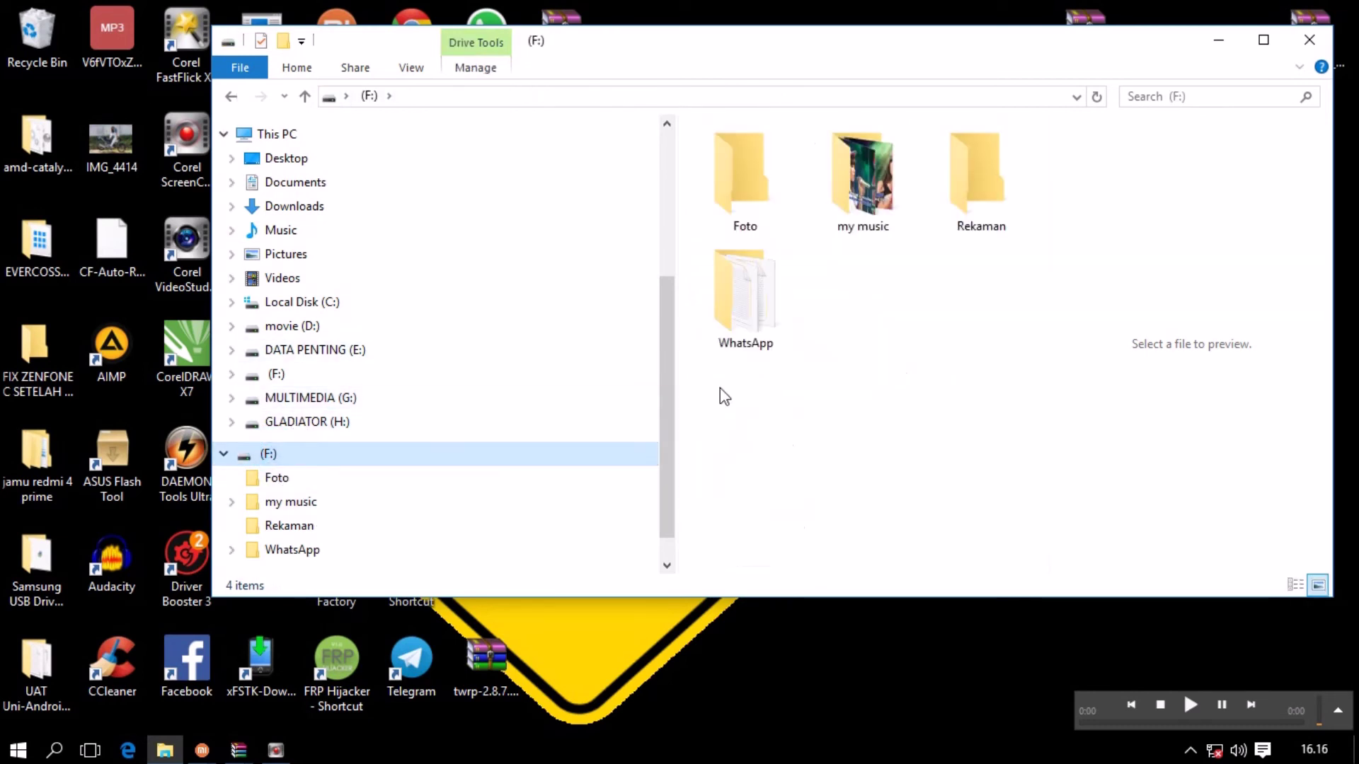
scroll(328, 507, down, 1)
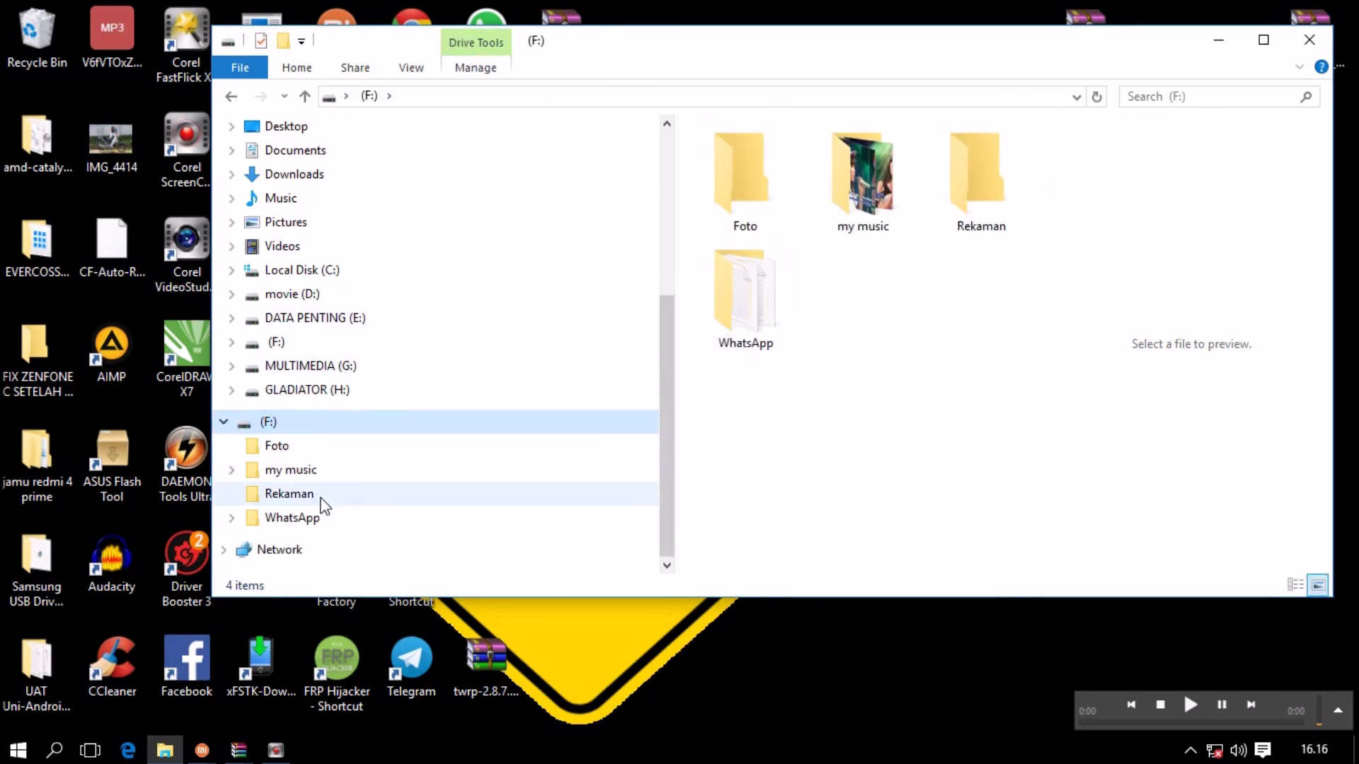
click(294, 390)
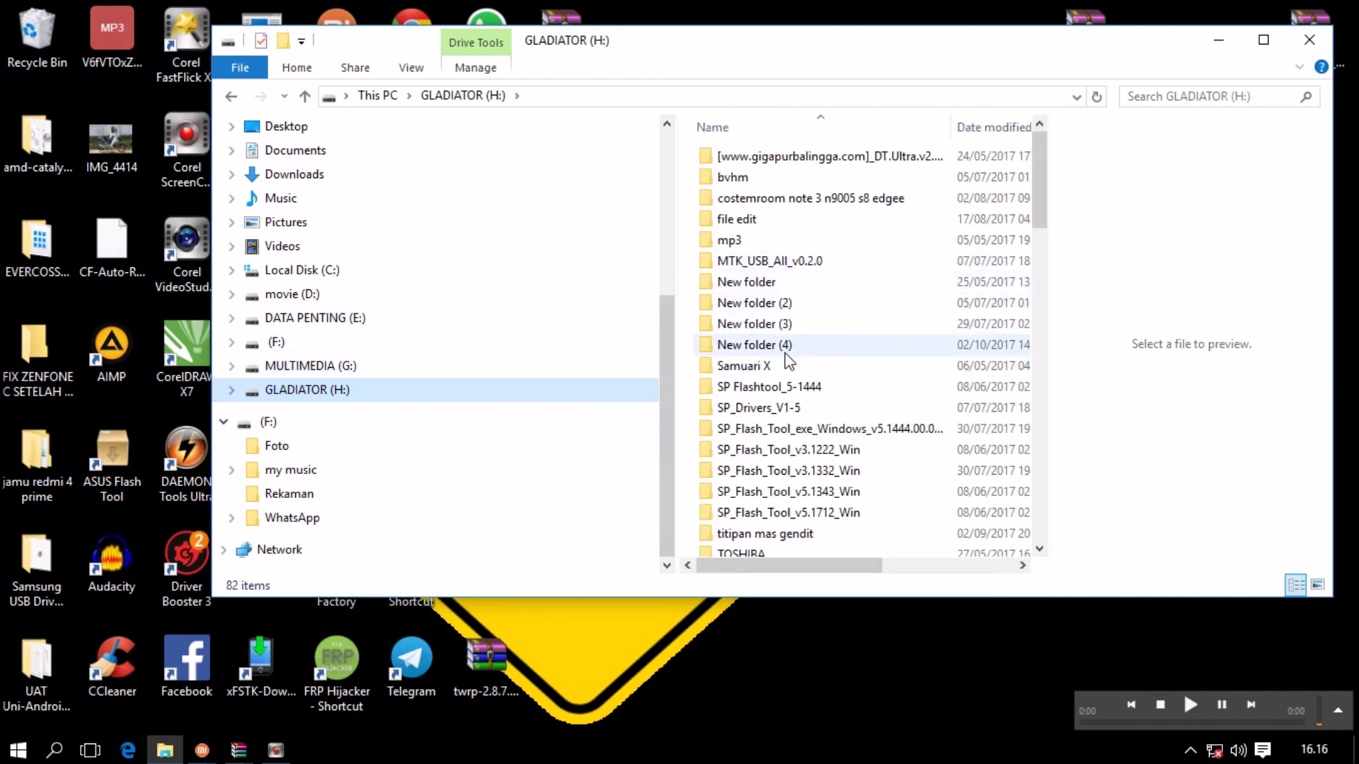
double_click(752, 344)
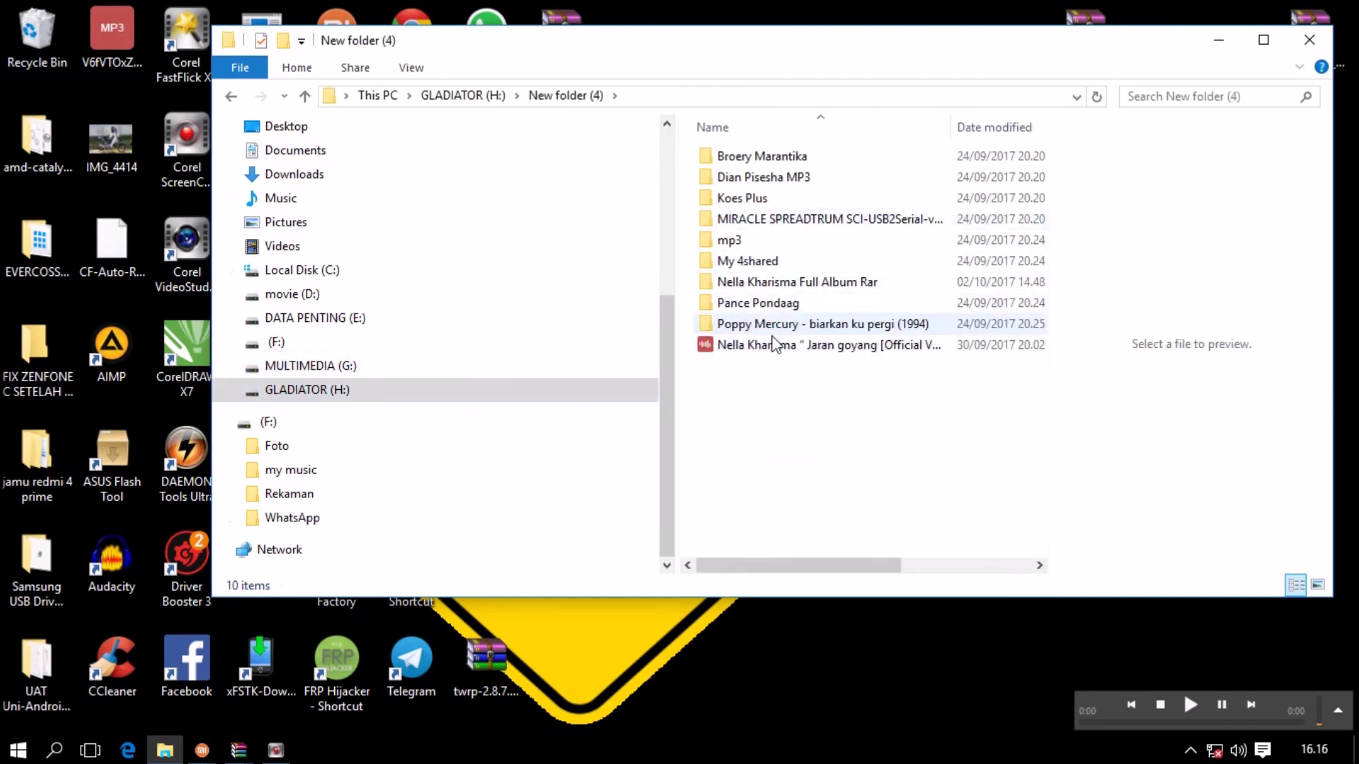
click(766, 179)
double_click(777, 284)
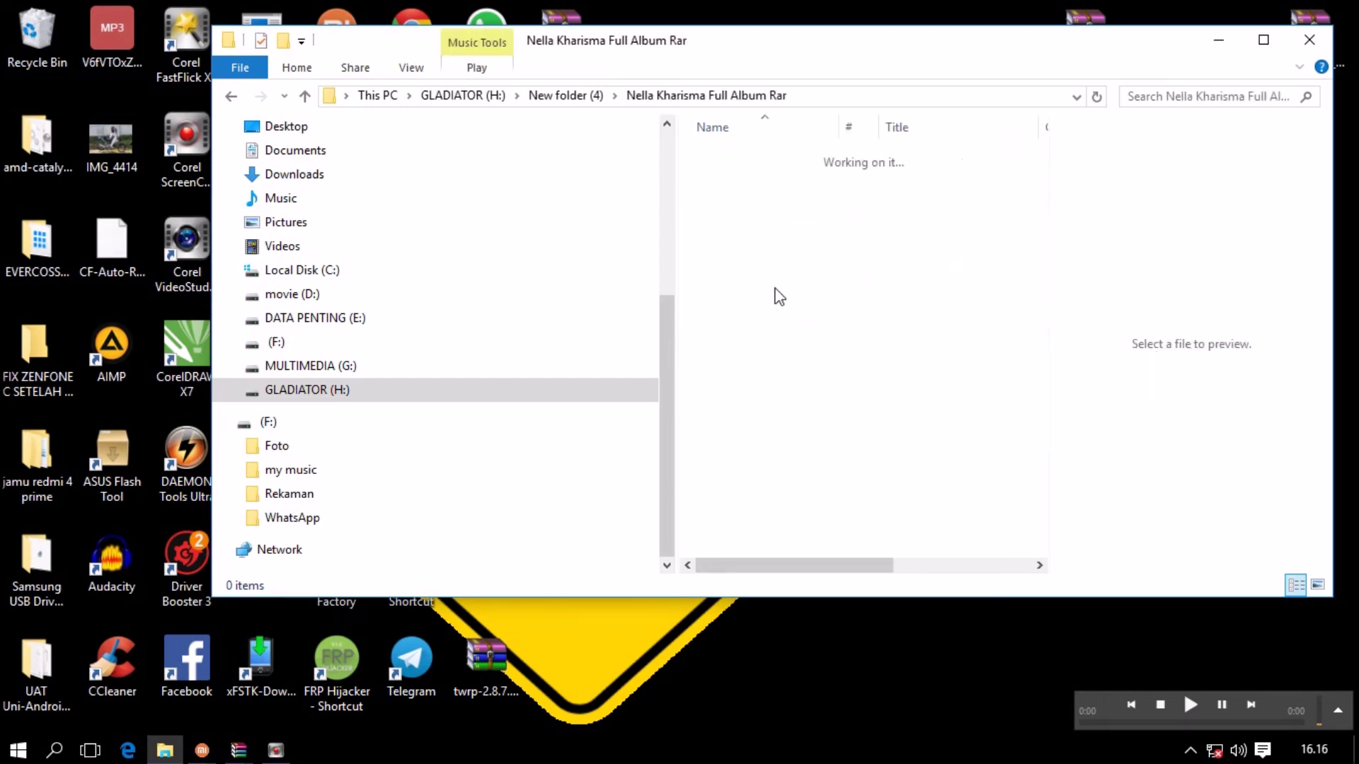
Step: Select all songs in the Nella Kharisma Full Album Rar folder and copy them
key(ctrl+a)
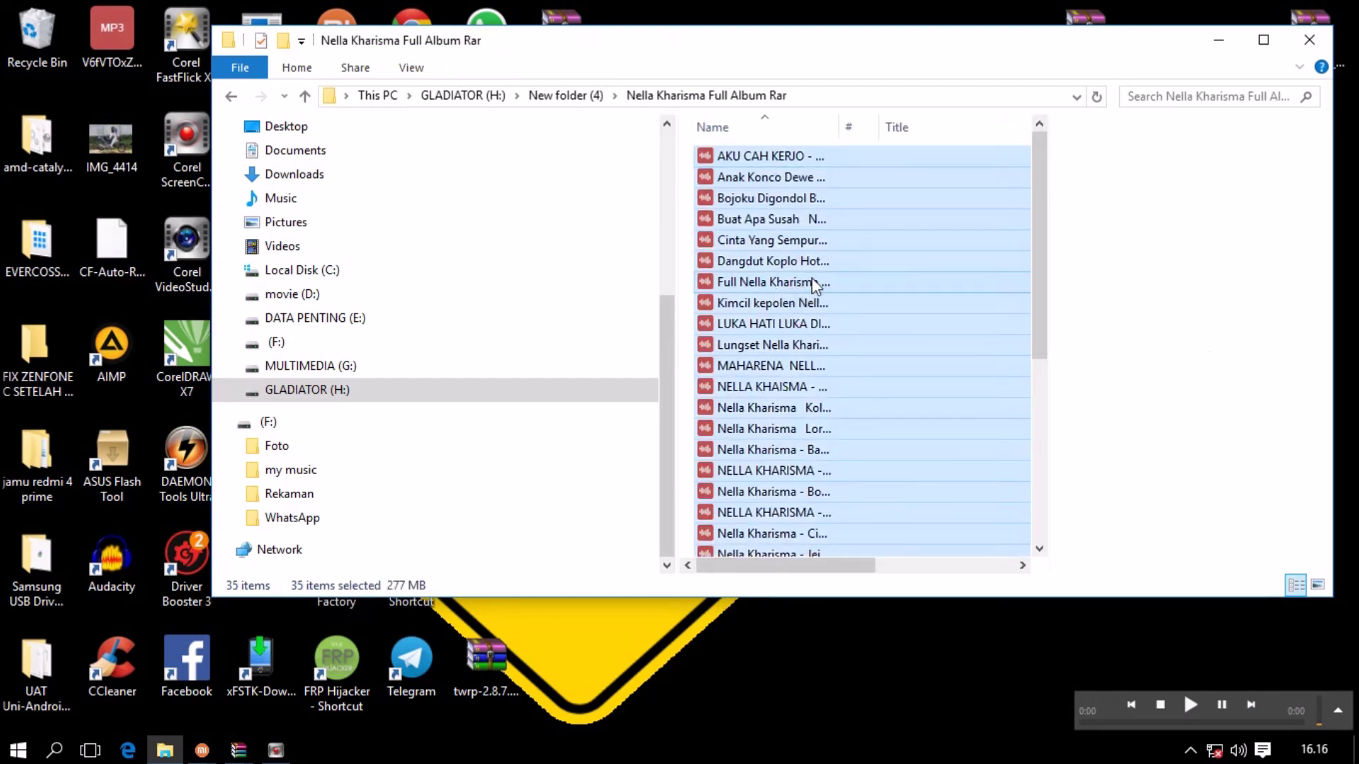
right_click(812, 279)
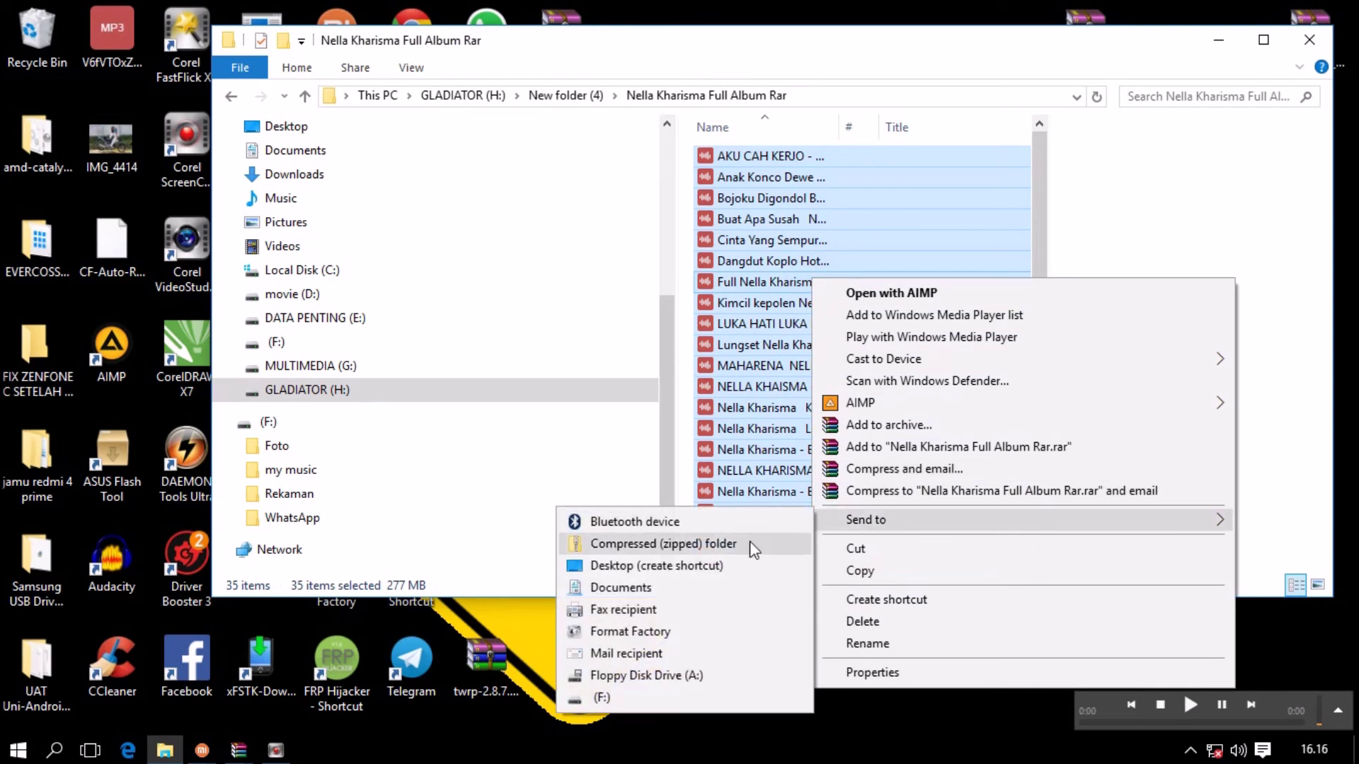
click(900, 582)
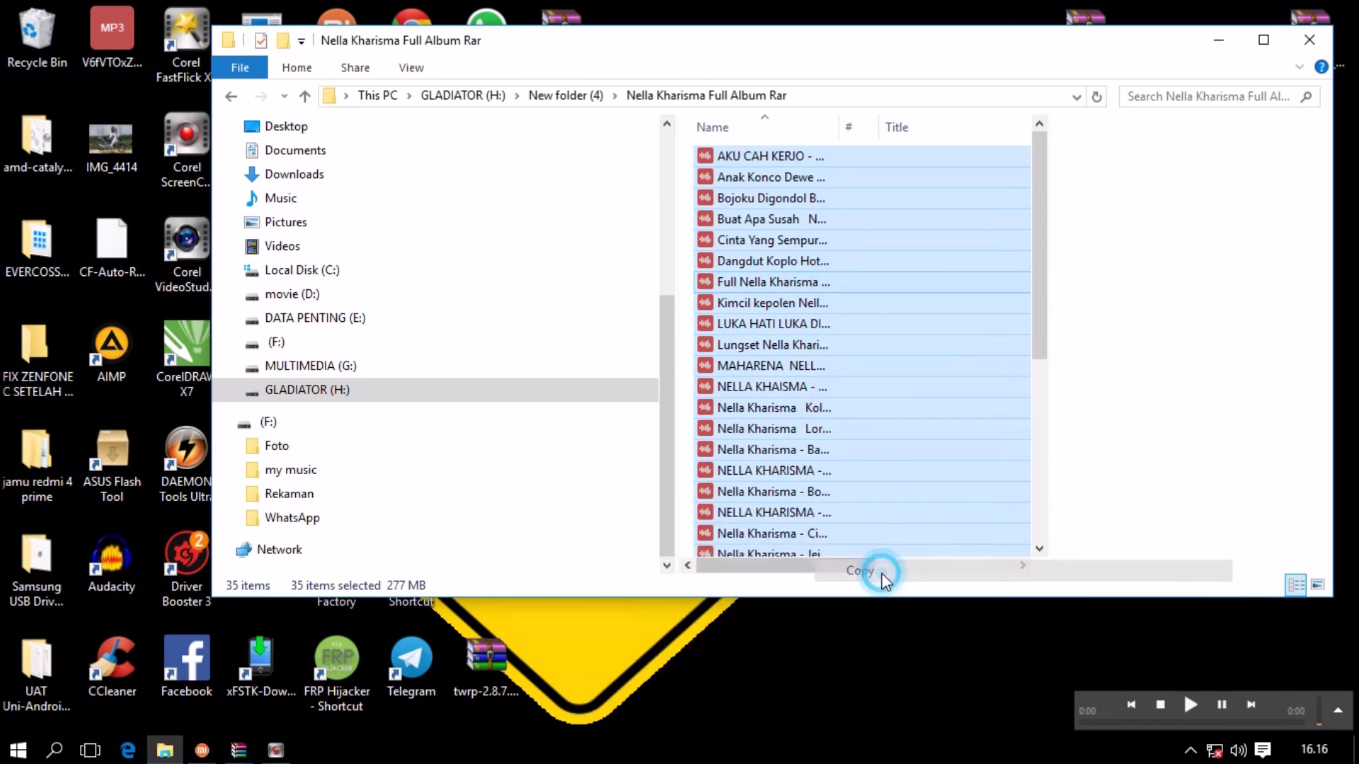
Step: Paste the copied Nella Kharisma songs into the my music folder on drive F: and minimize the copy progress window
click(287, 419)
double_click(873, 197)
scroll(892, 284, down, 4)
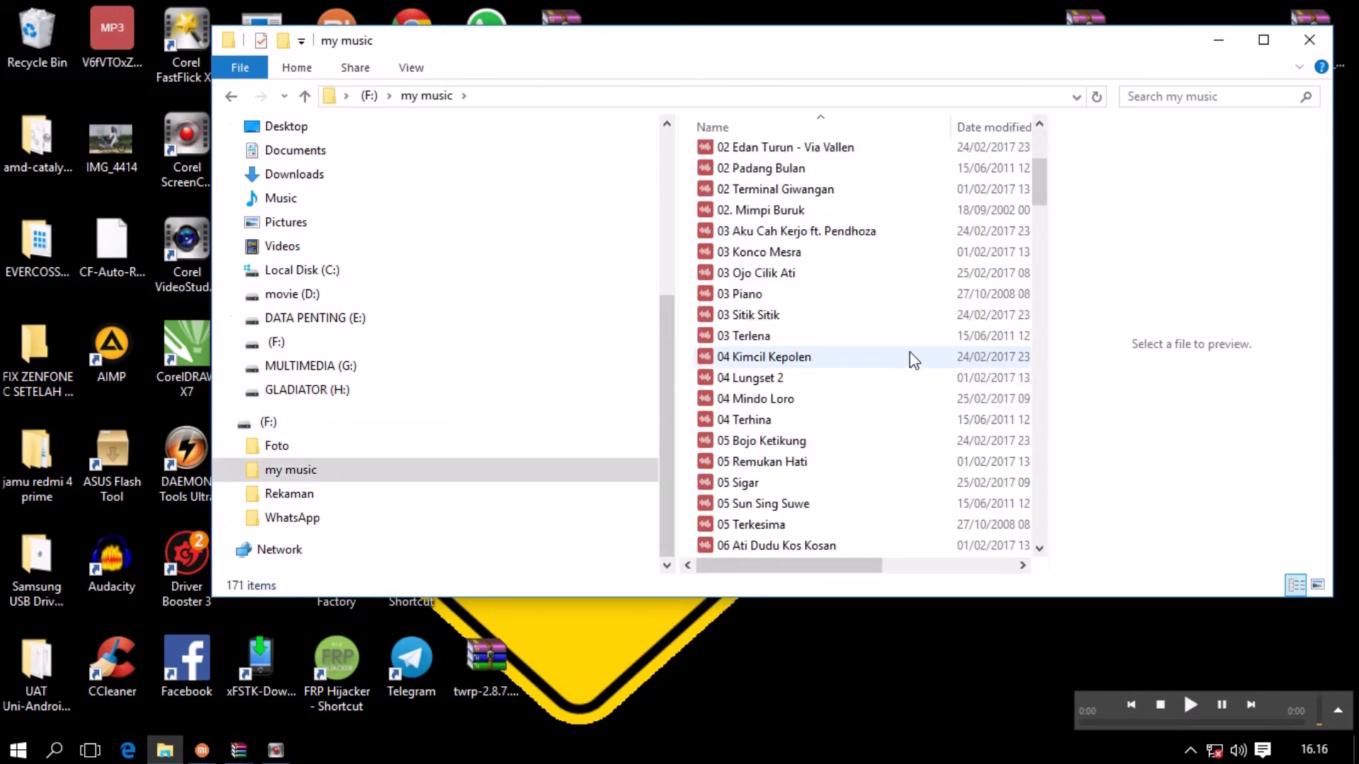
key(ctrl+v)
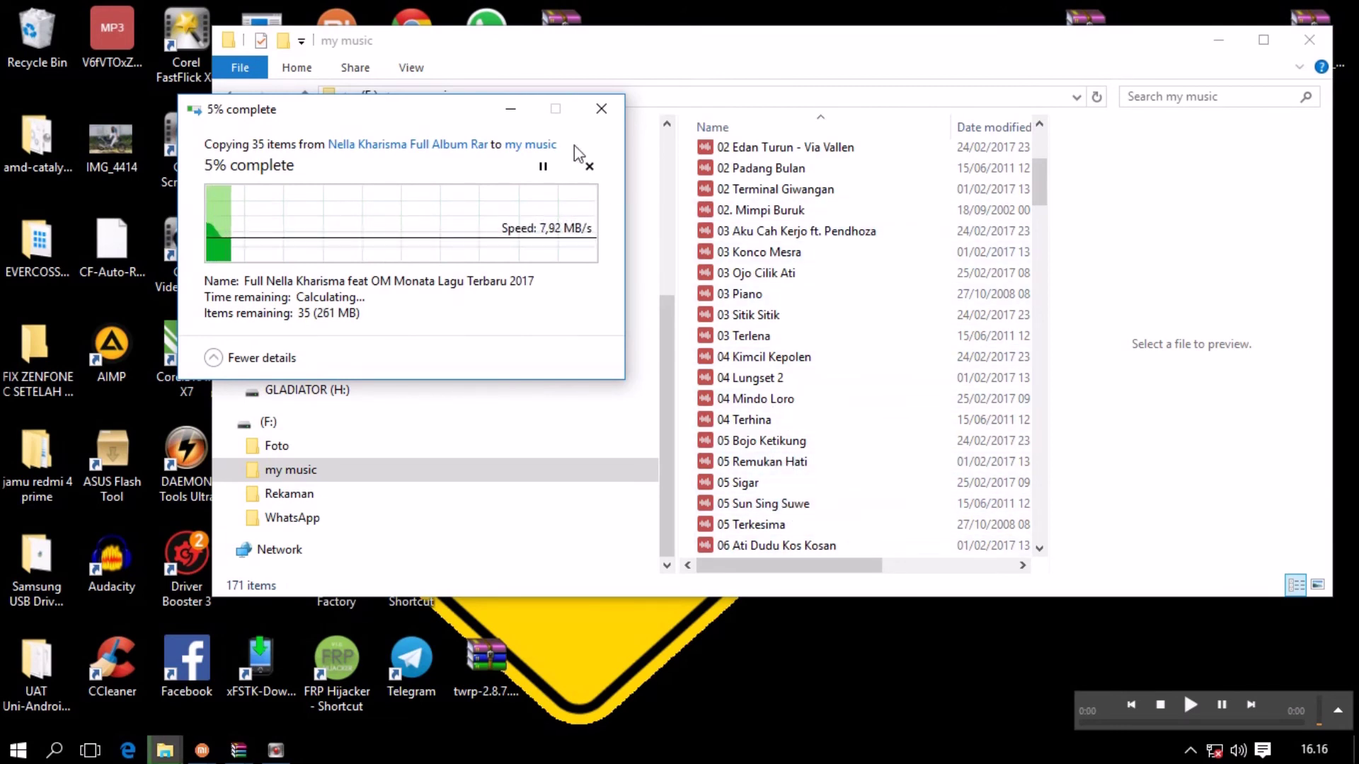
click(511, 109)
Step: Look through New folder and its nested a7x folders inside mp3 on MULTIMEDIA (G:), and return to the mp3 folder
click(230, 95)
click(232, 96)
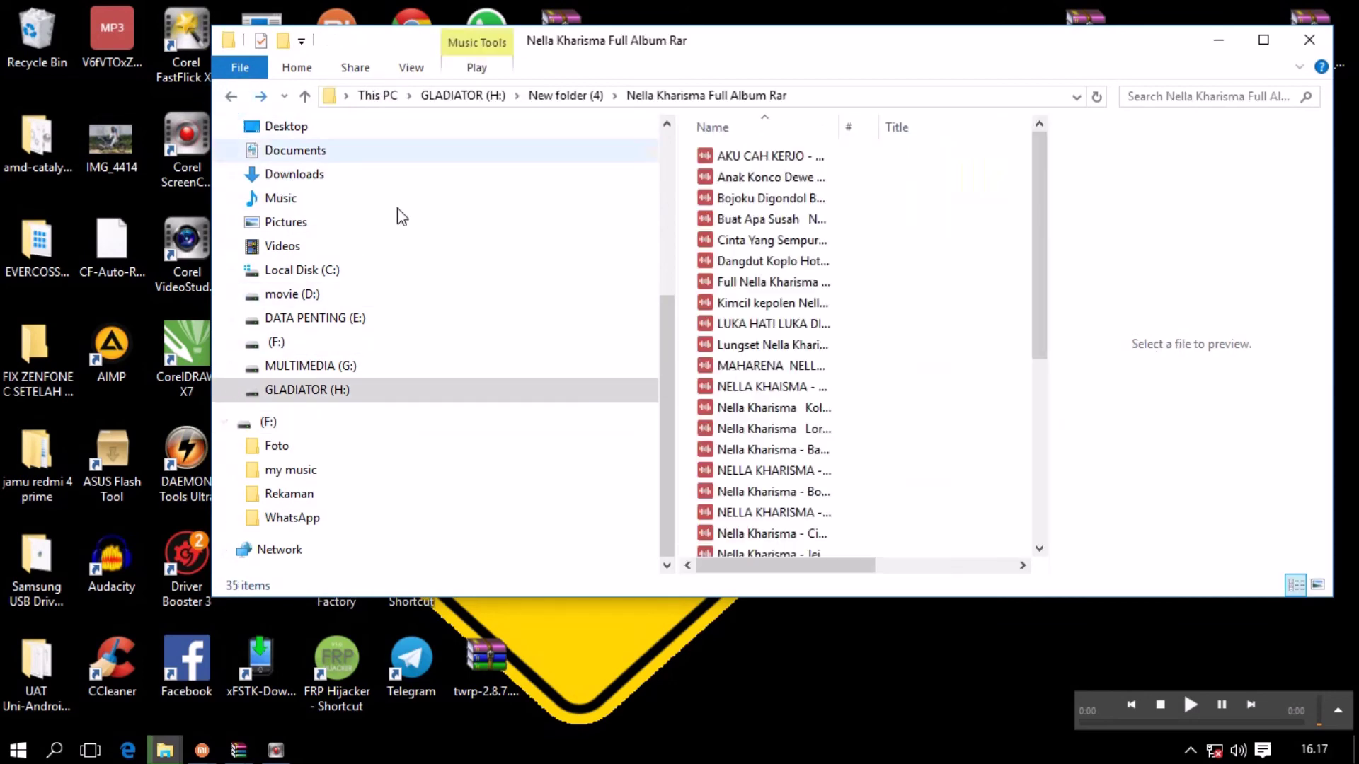
click(325, 366)
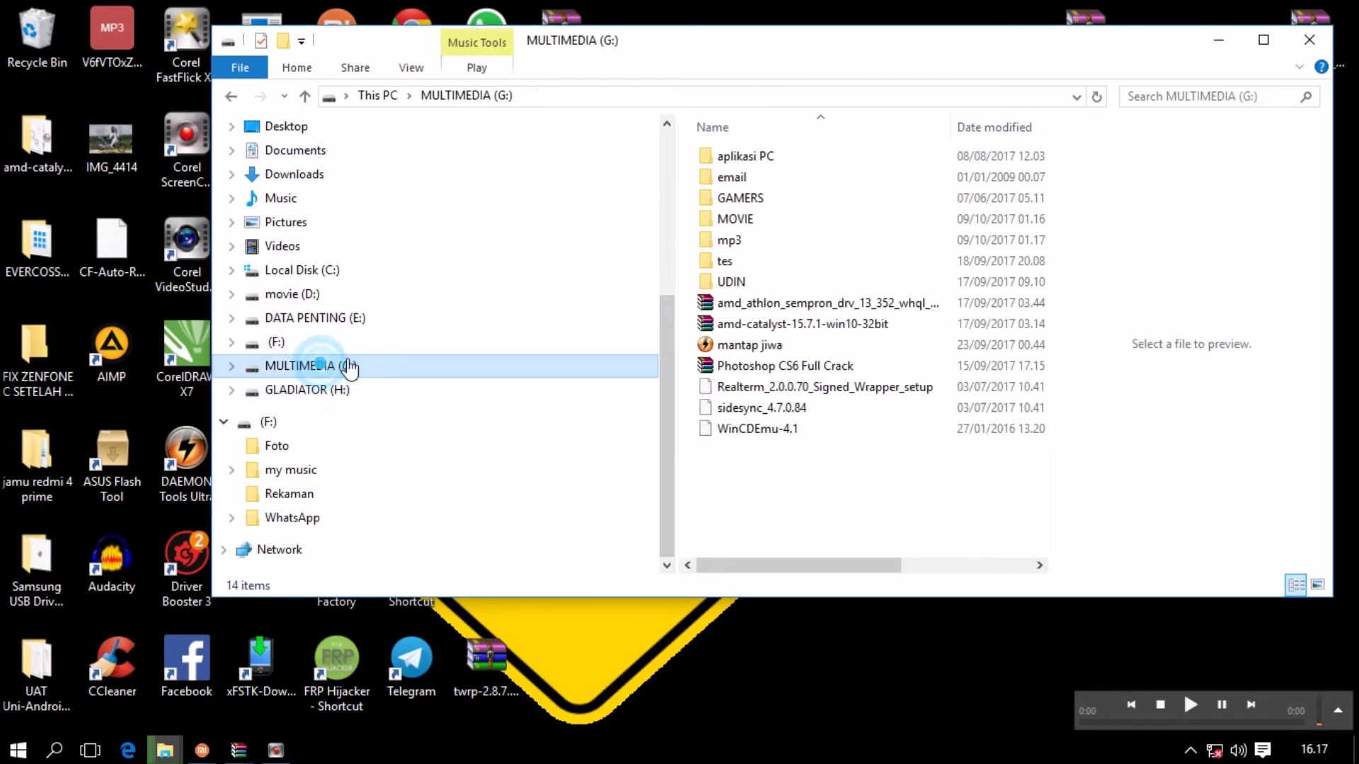
double_click(768, 247)
scroll(769, 247, down, 4)
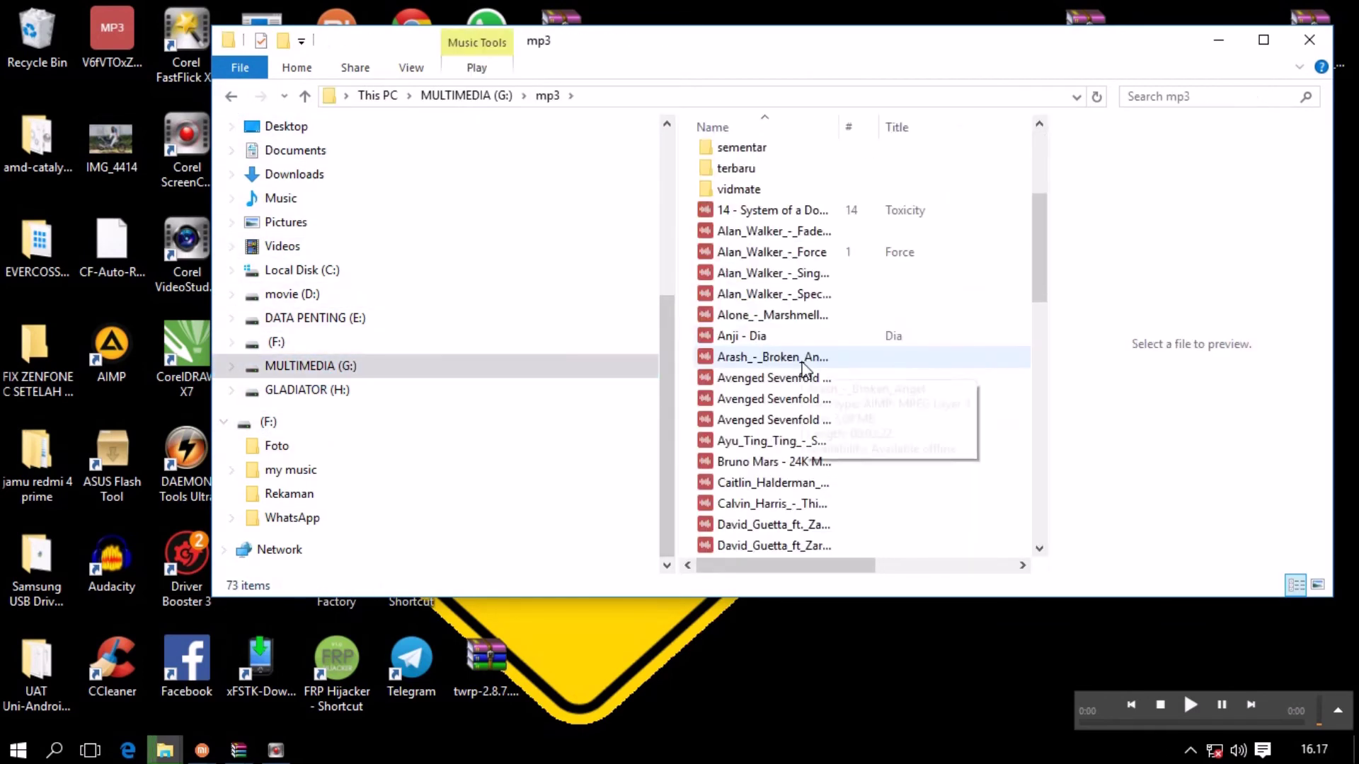
scroll(807, 456, up, 4)
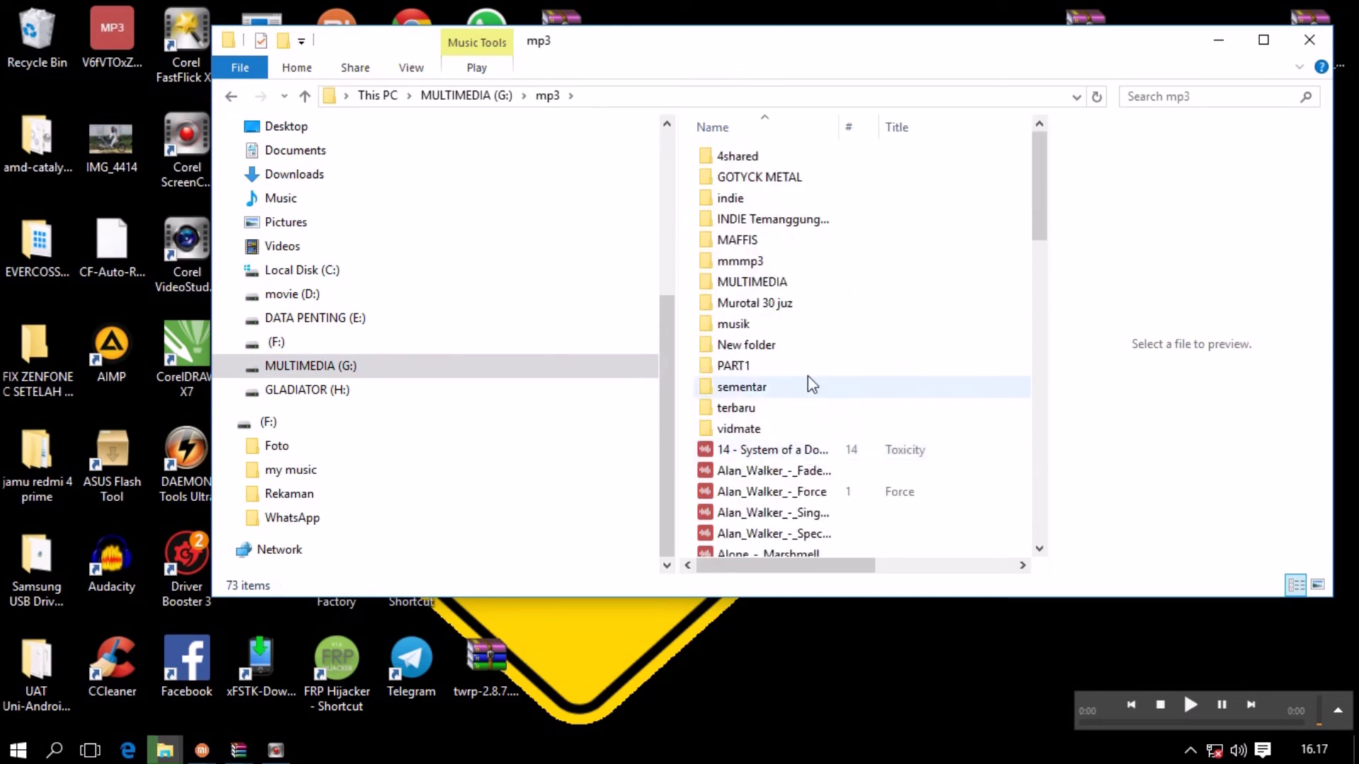
double_click(796, 349)
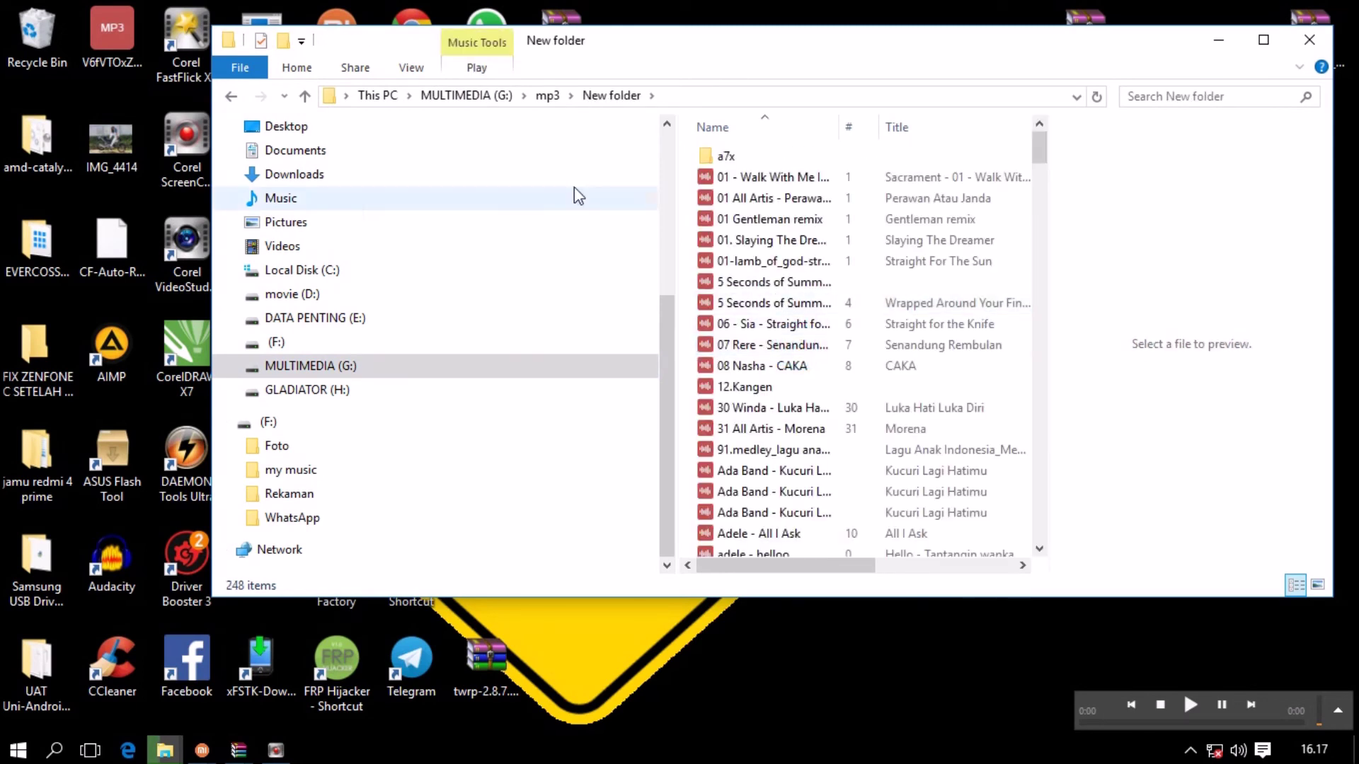
double_click(741, 163)
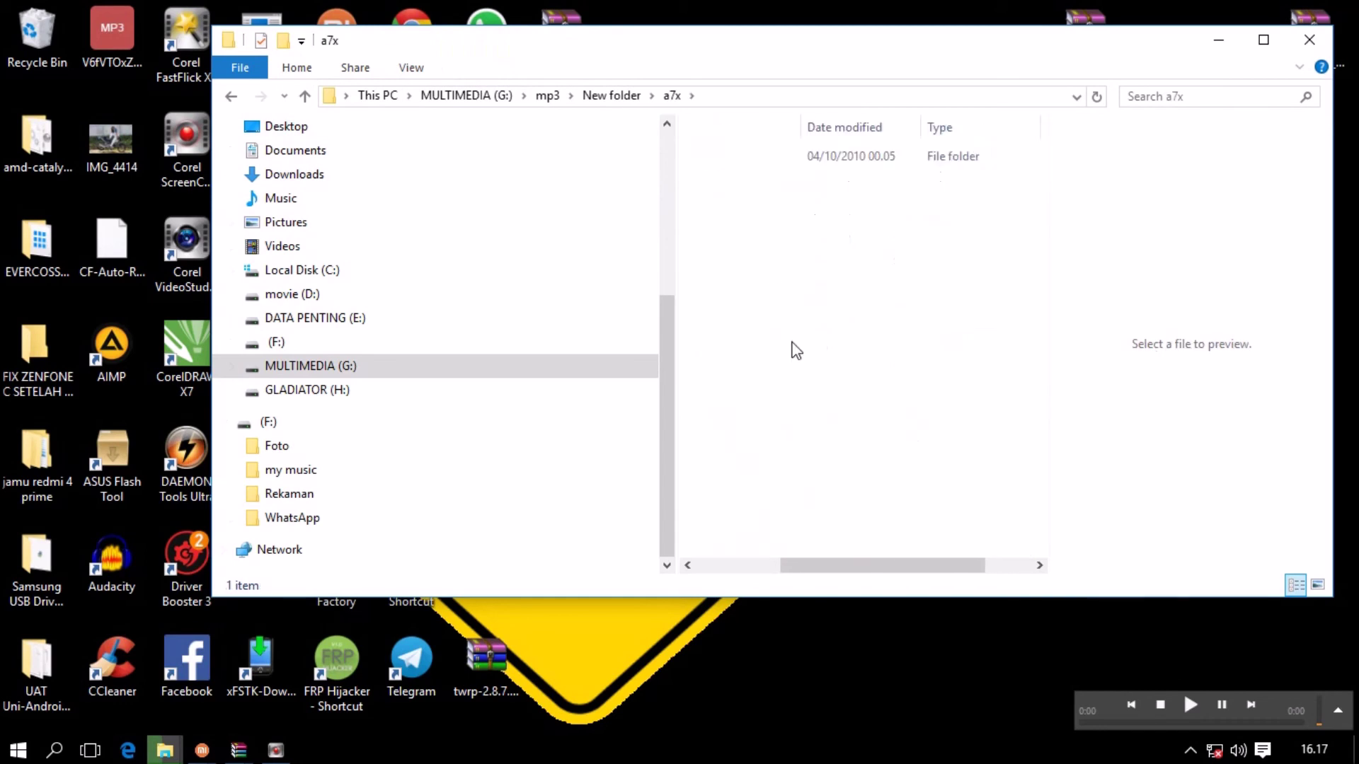
double_click(741, 162)
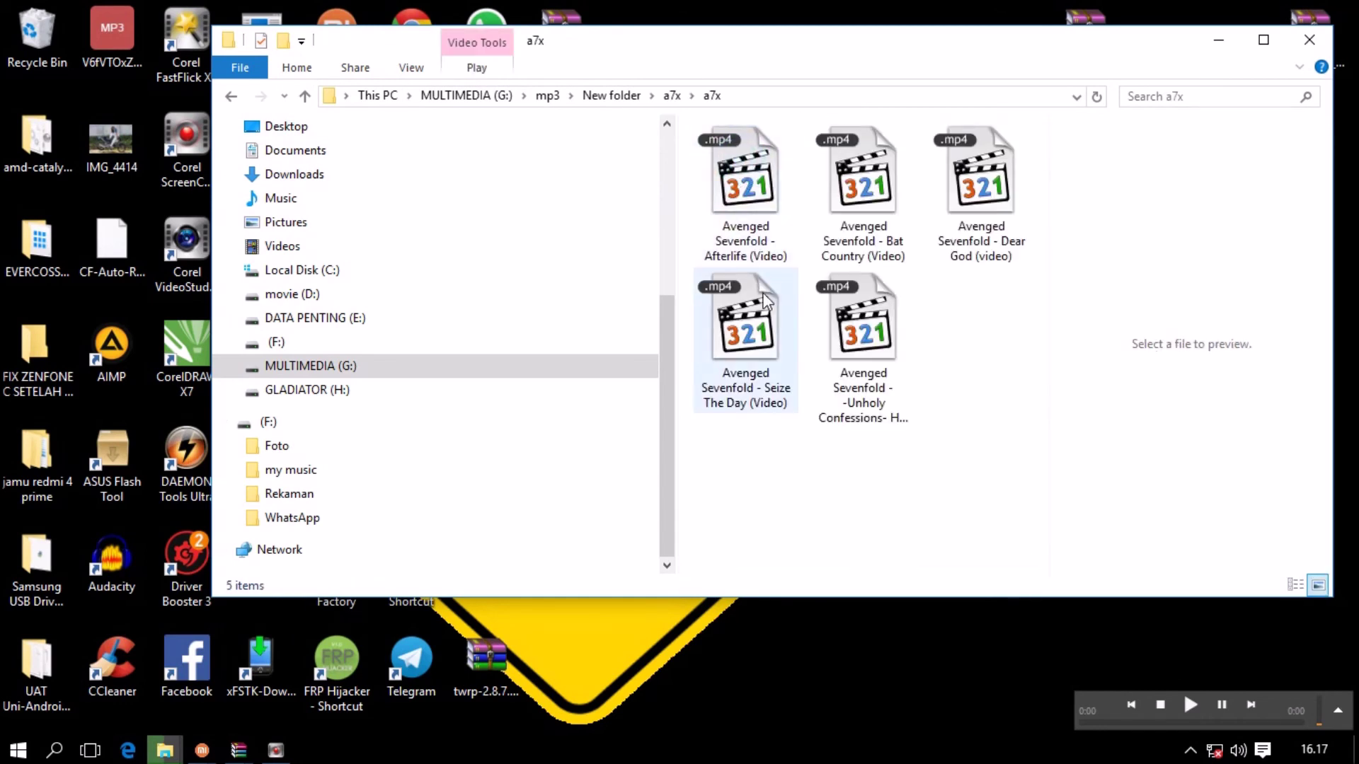
click(228, 95)
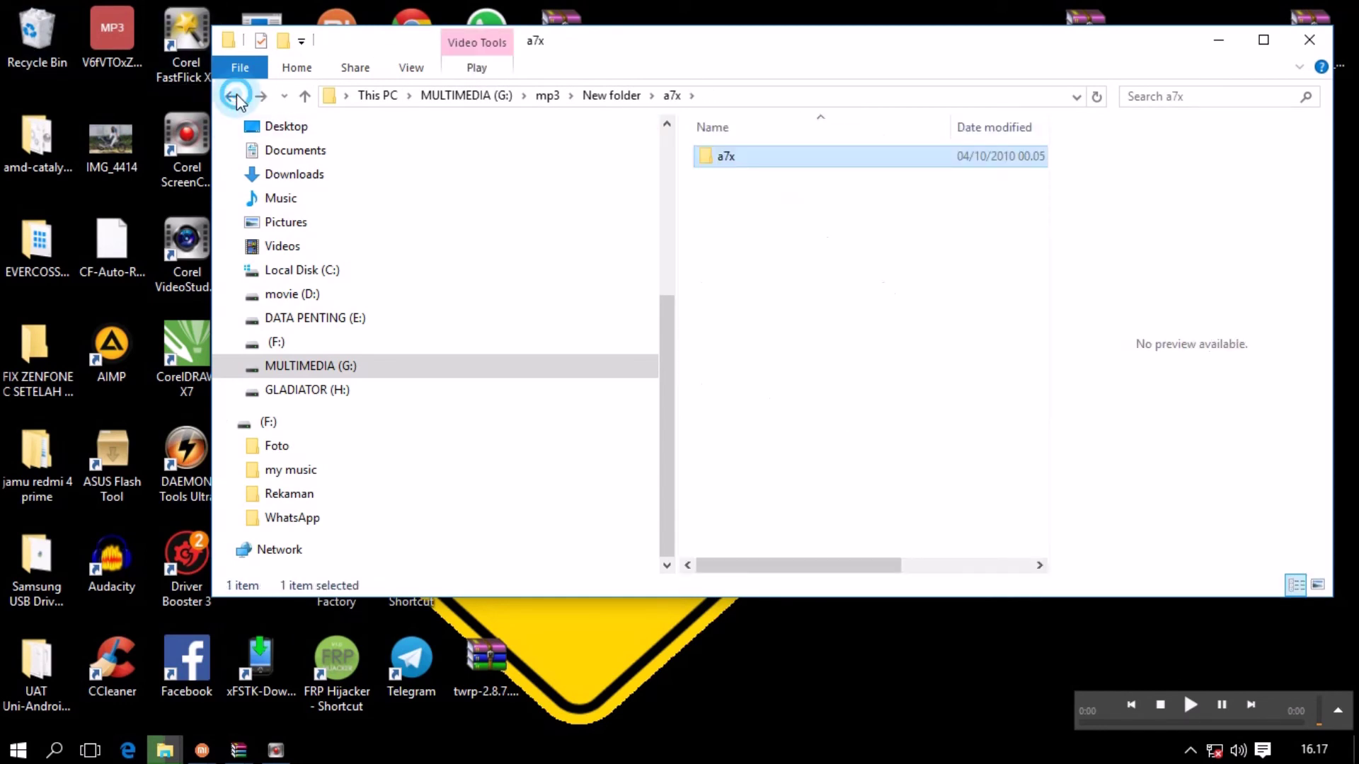
click(230, 95)
click(232, 95)
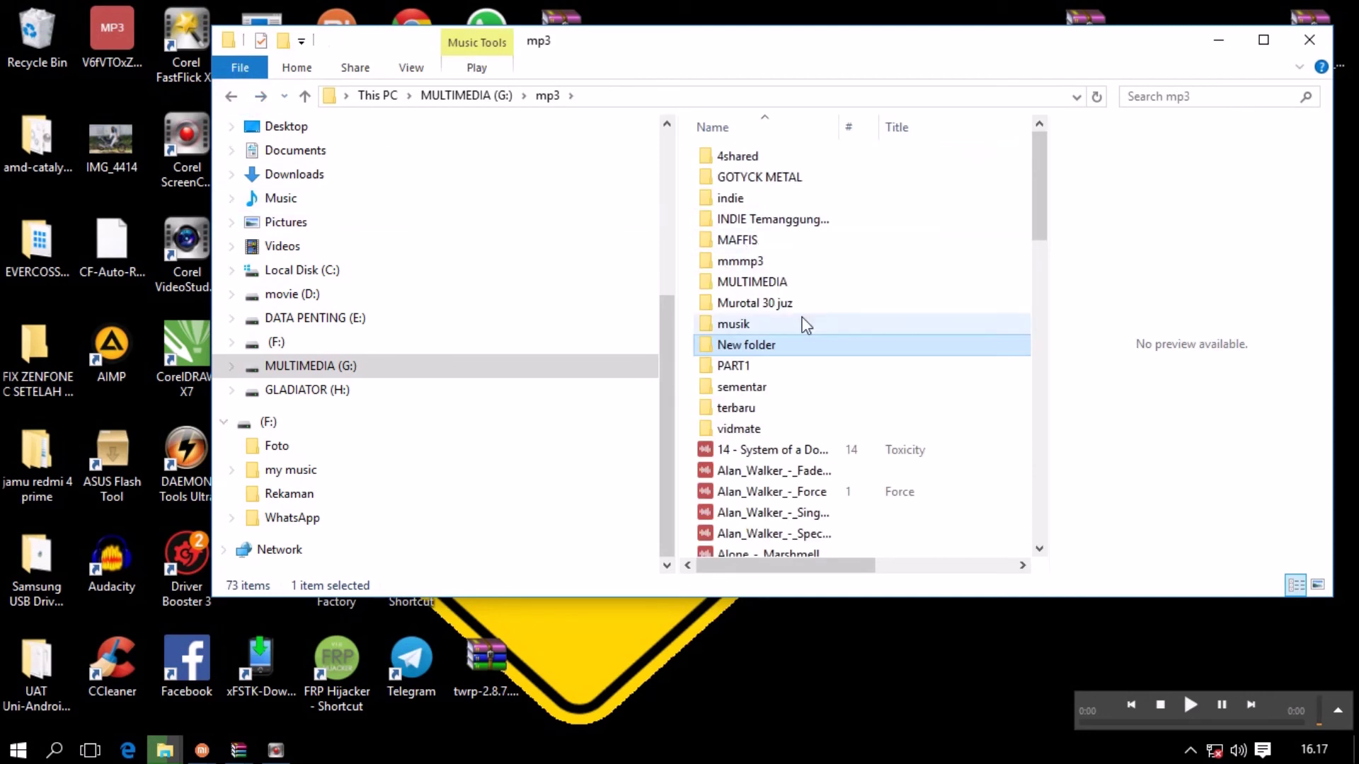
Step: Open the DANGDUT folder inside MULTIMEDIA > my music in the mp3 folder
double_click(794, 286)
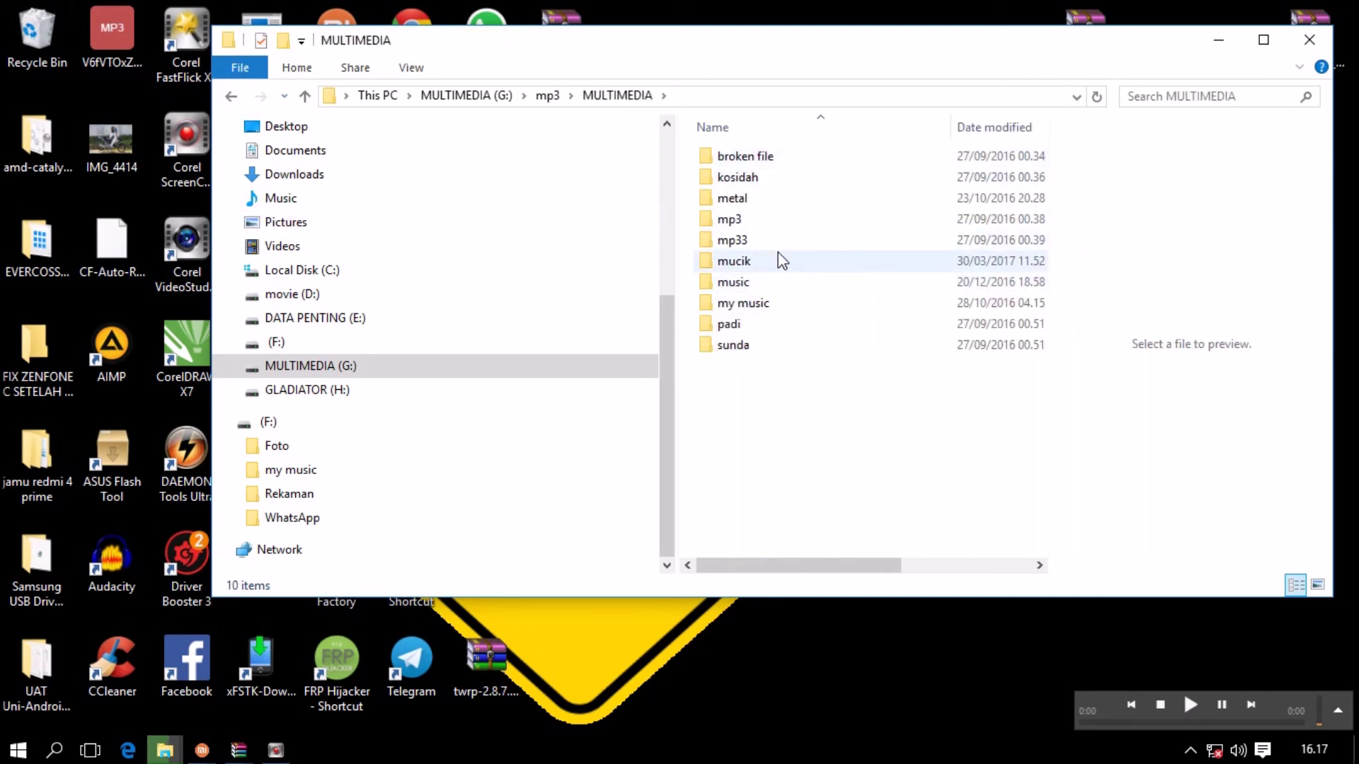
double_click(778, 302)
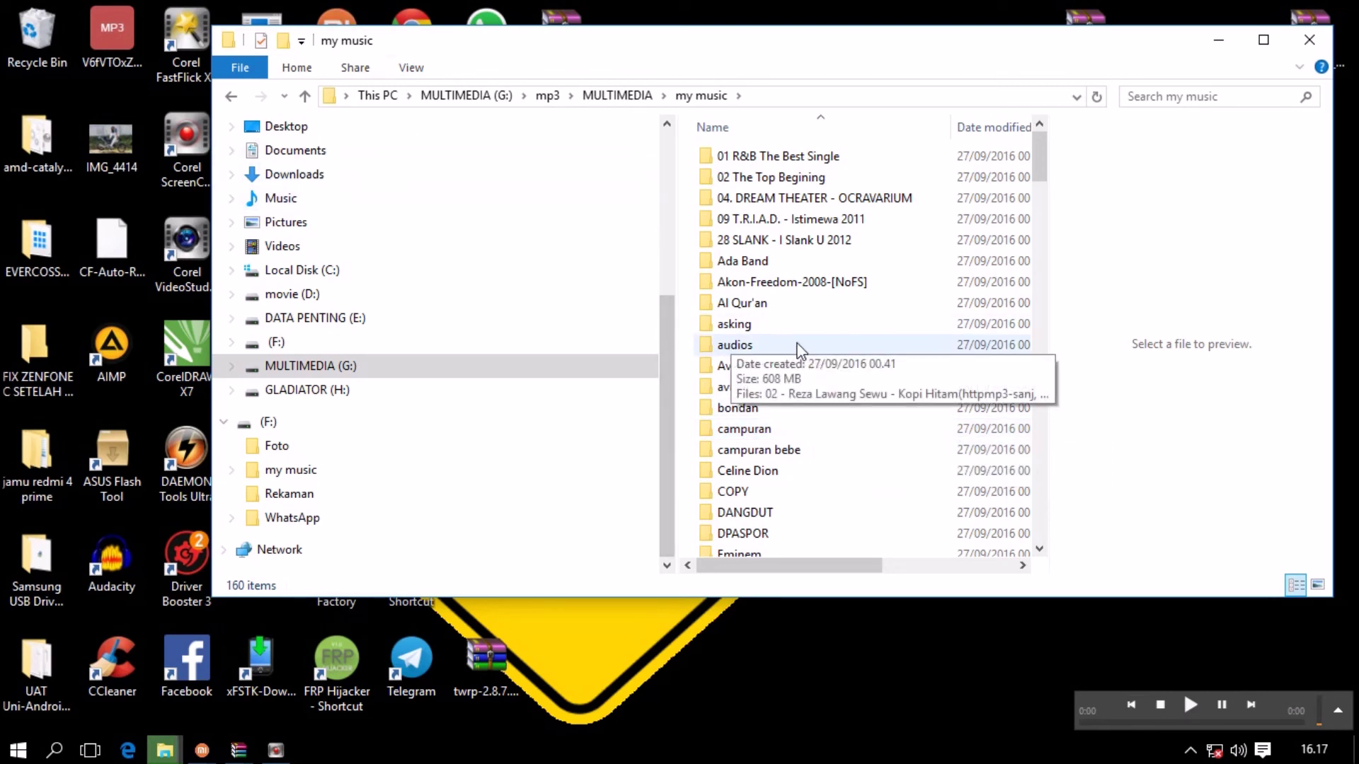
scroll(793, 446, down, 4)
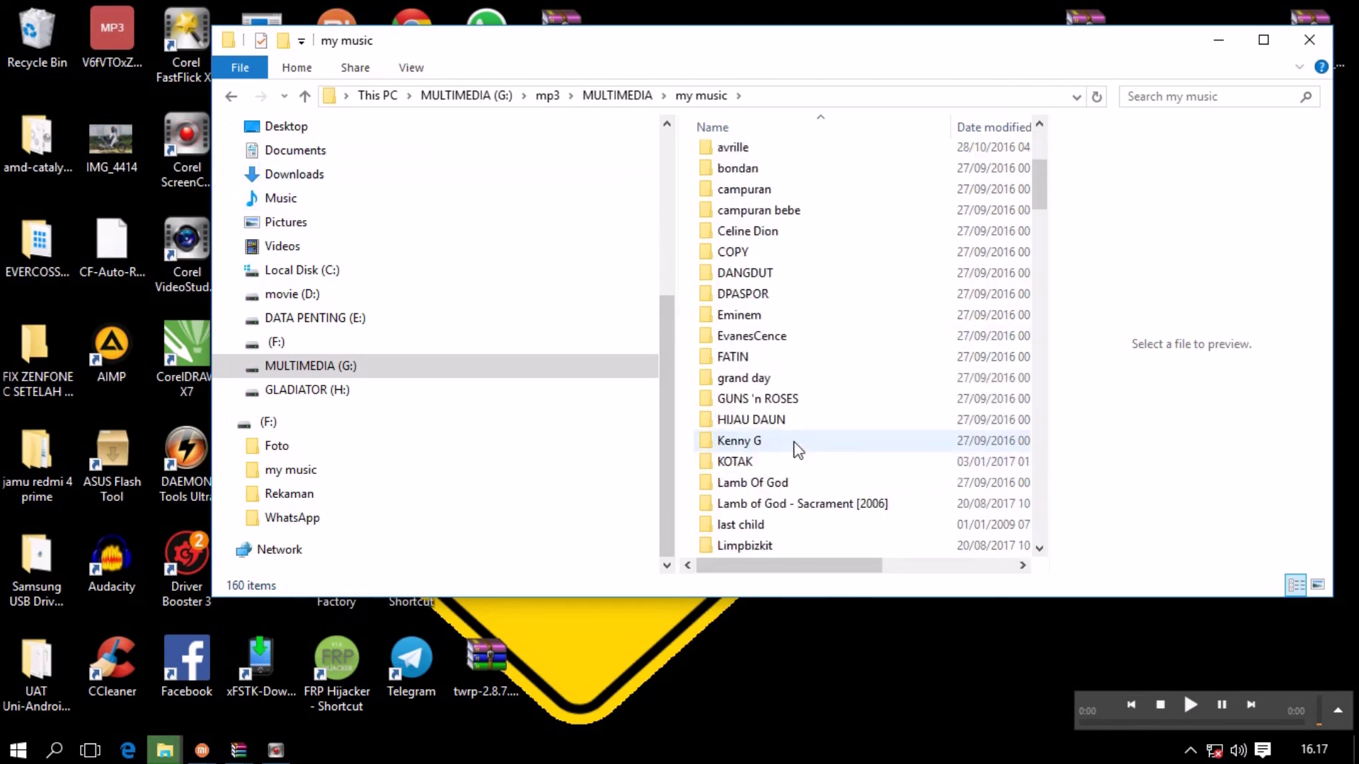
scroll(796, 446, up, 2)
double_click(785, 380)
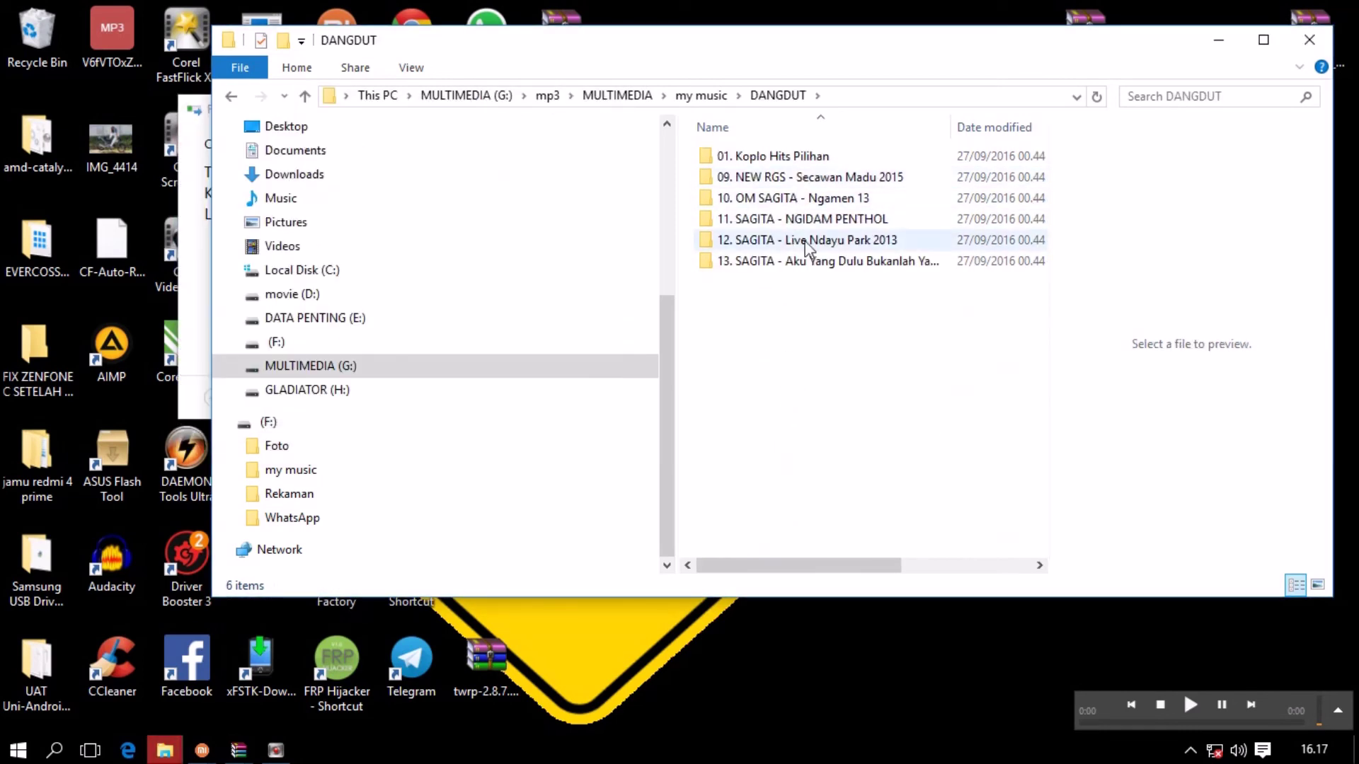
Step: Open the 09. NEW RGS - Secawan Madu 2015 folder and select all its tracks
click(820, 160)
double_click(823, 177)
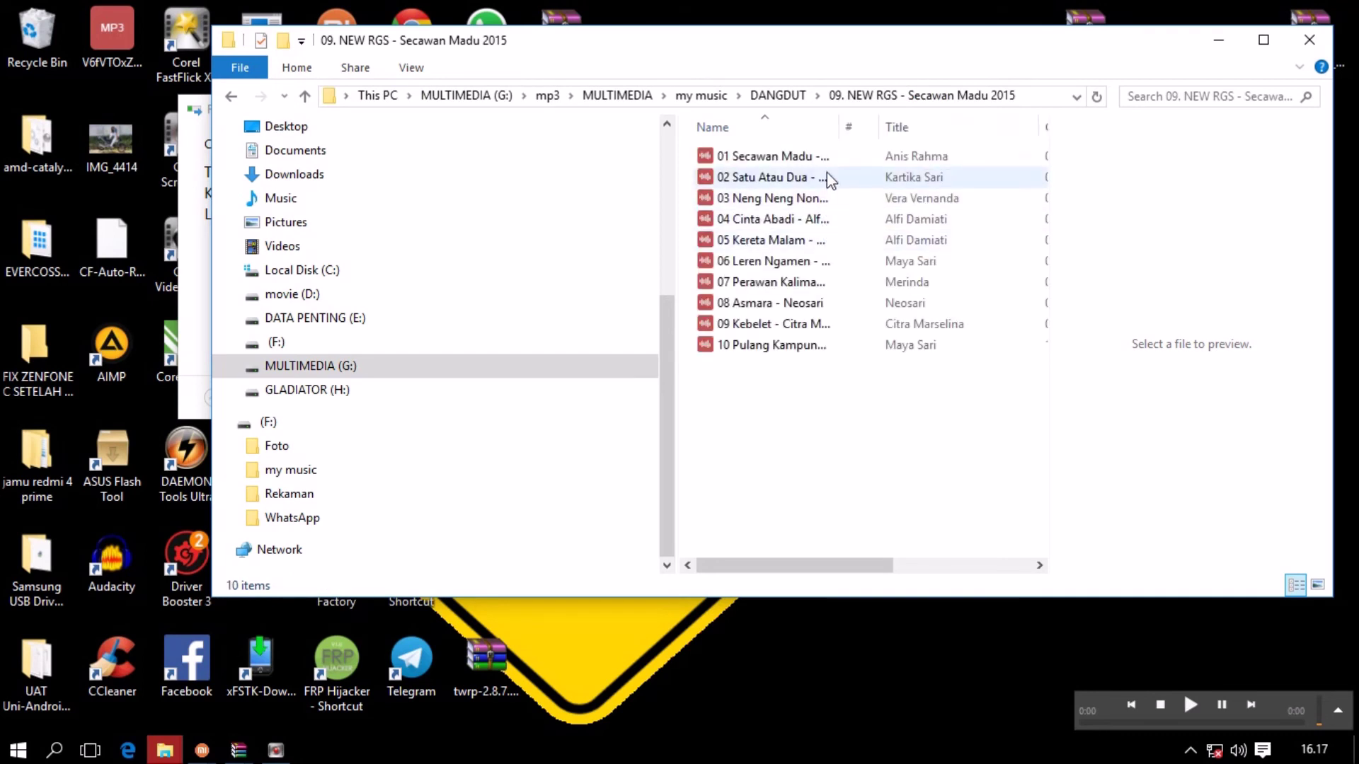
click(231, 97)
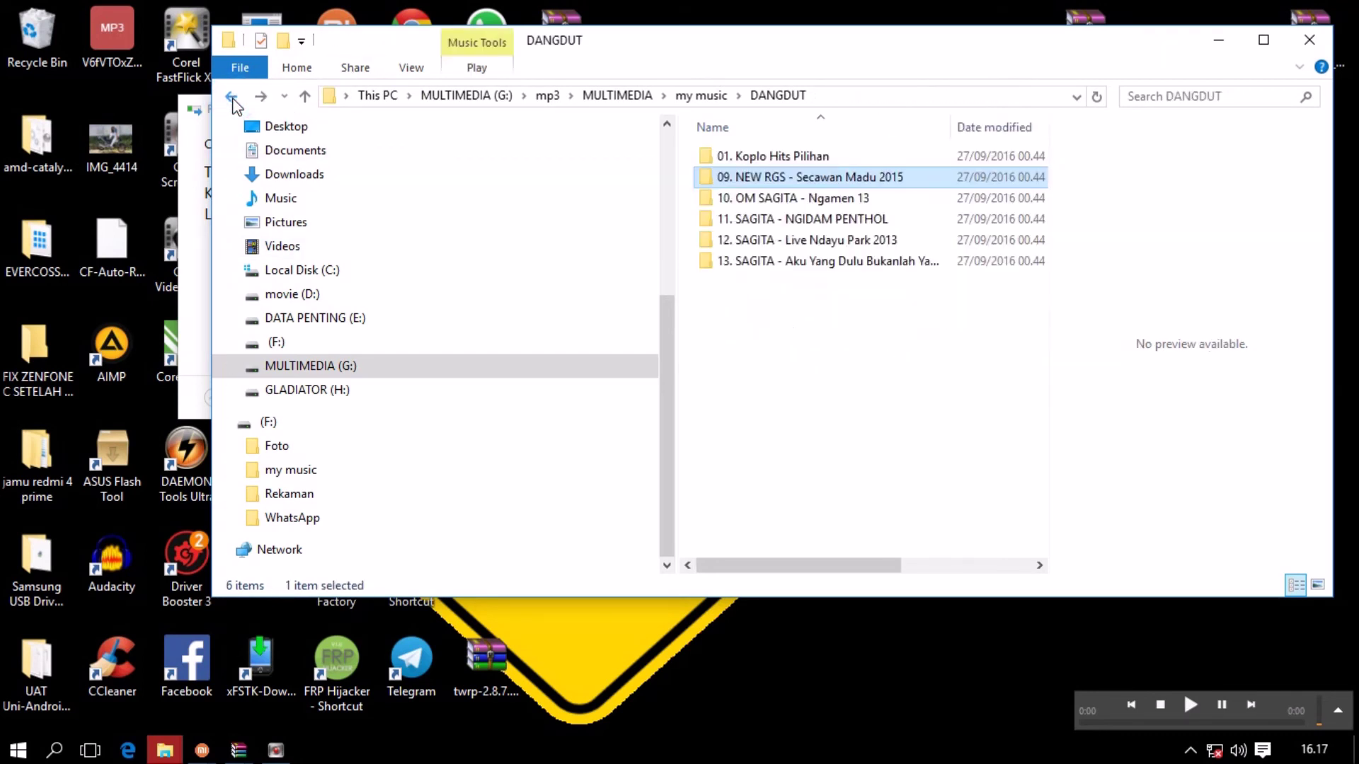
double_click(802, 178)
key(ctrl+a)
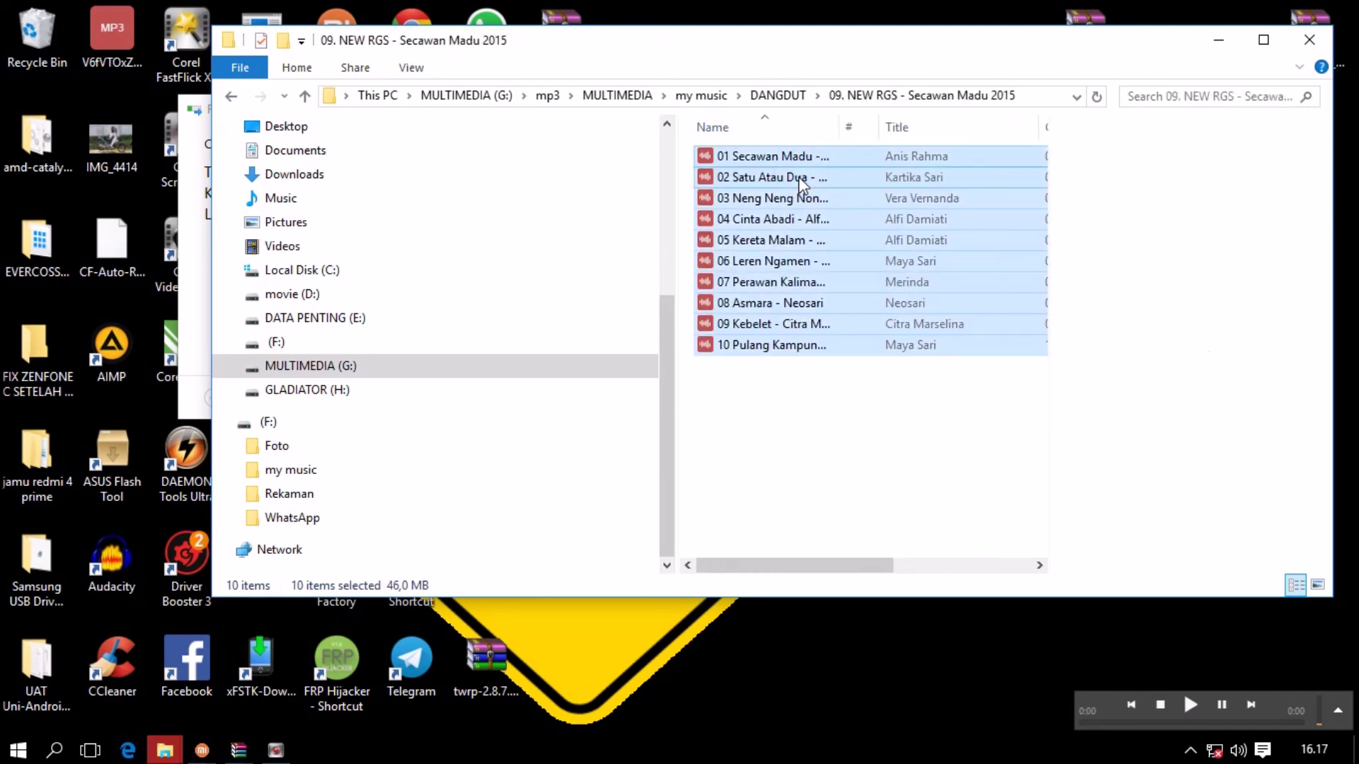
Step: Paste the Secawan Madu tracks into the my music folder on drive F: and replace the duplicate Nella Kharisma song in the destination
click(267, 422)
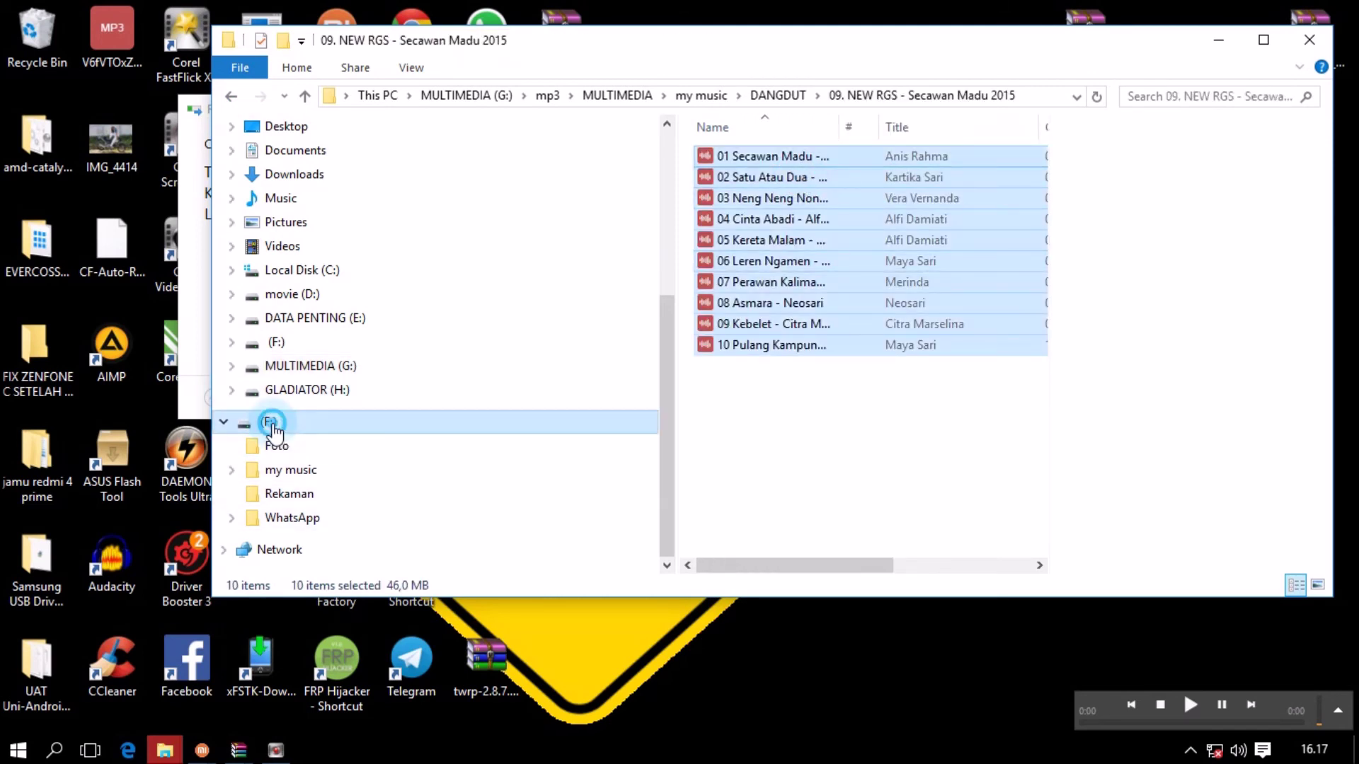
double_click(879, 212)
scroll(957, 401, down, 7)
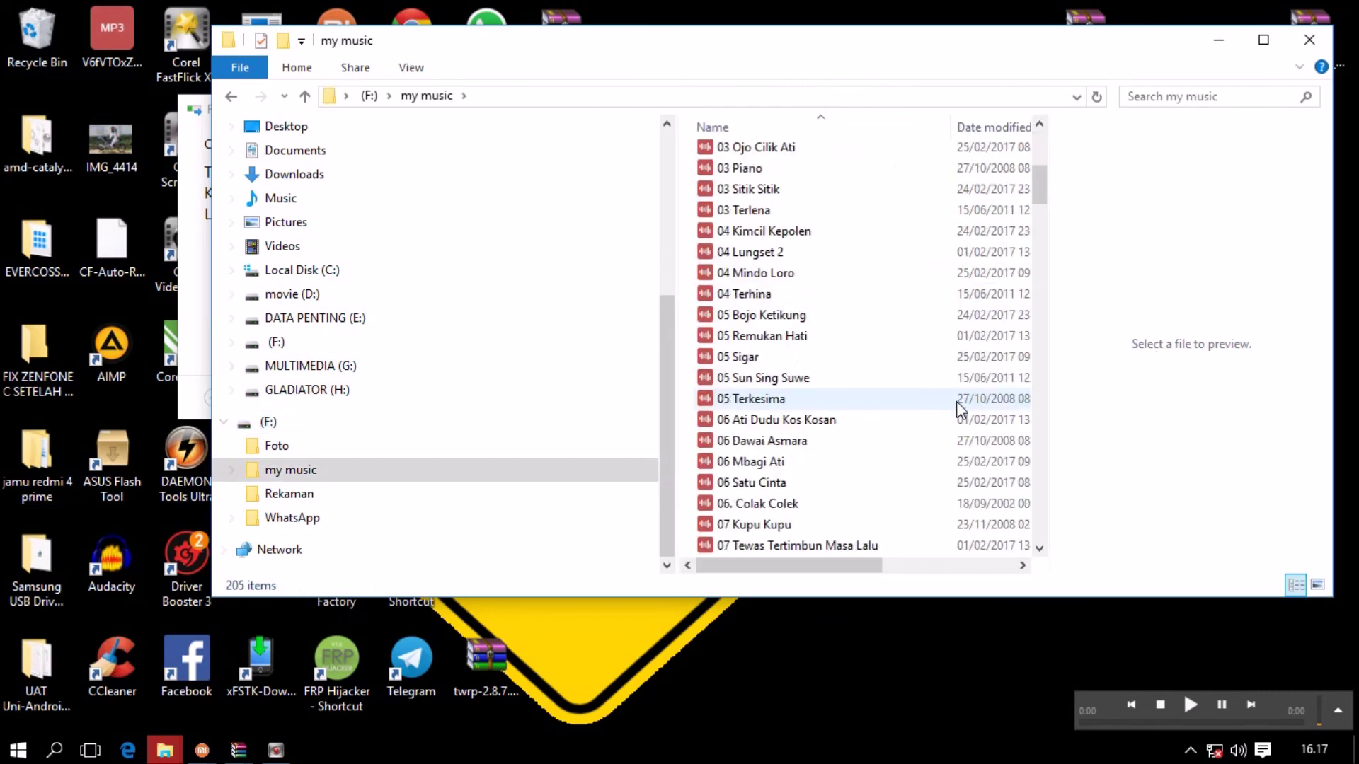
key(ctrl+v)
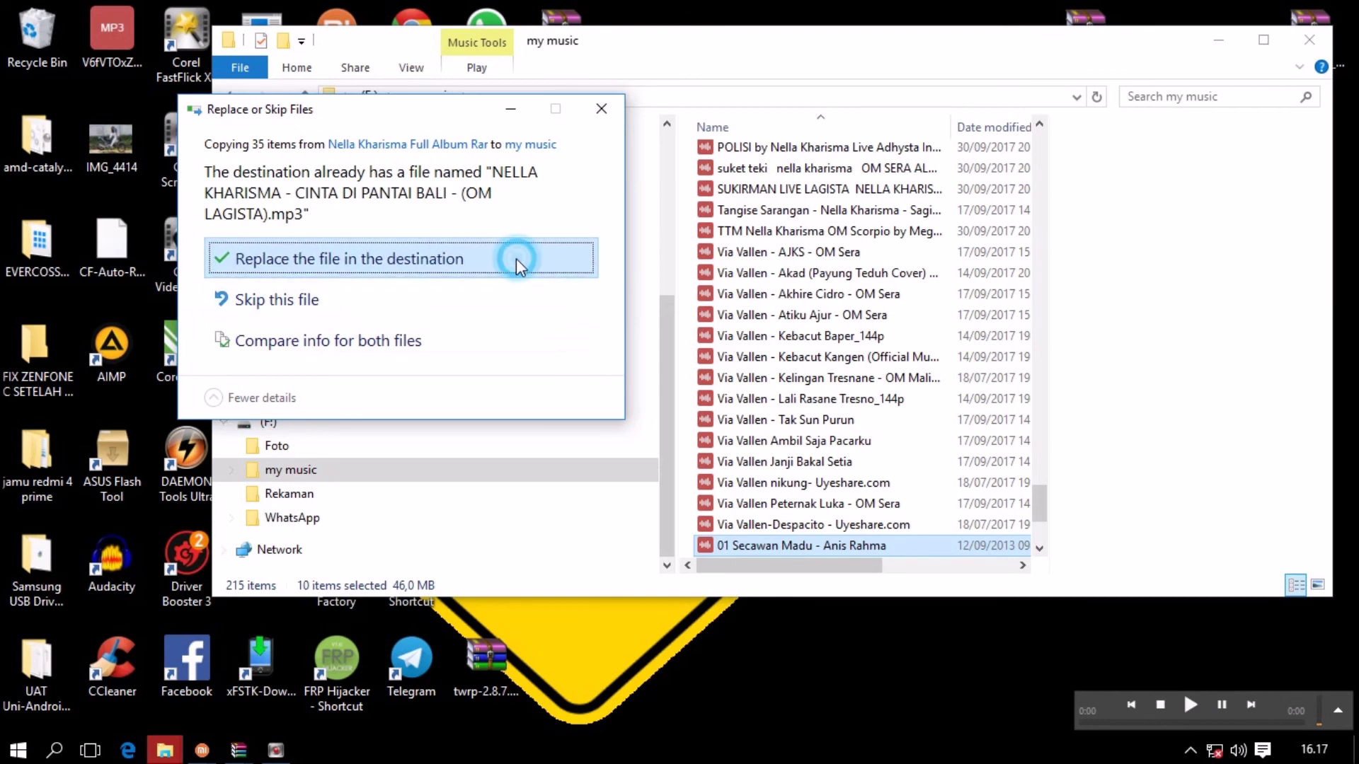
click(516, 257)
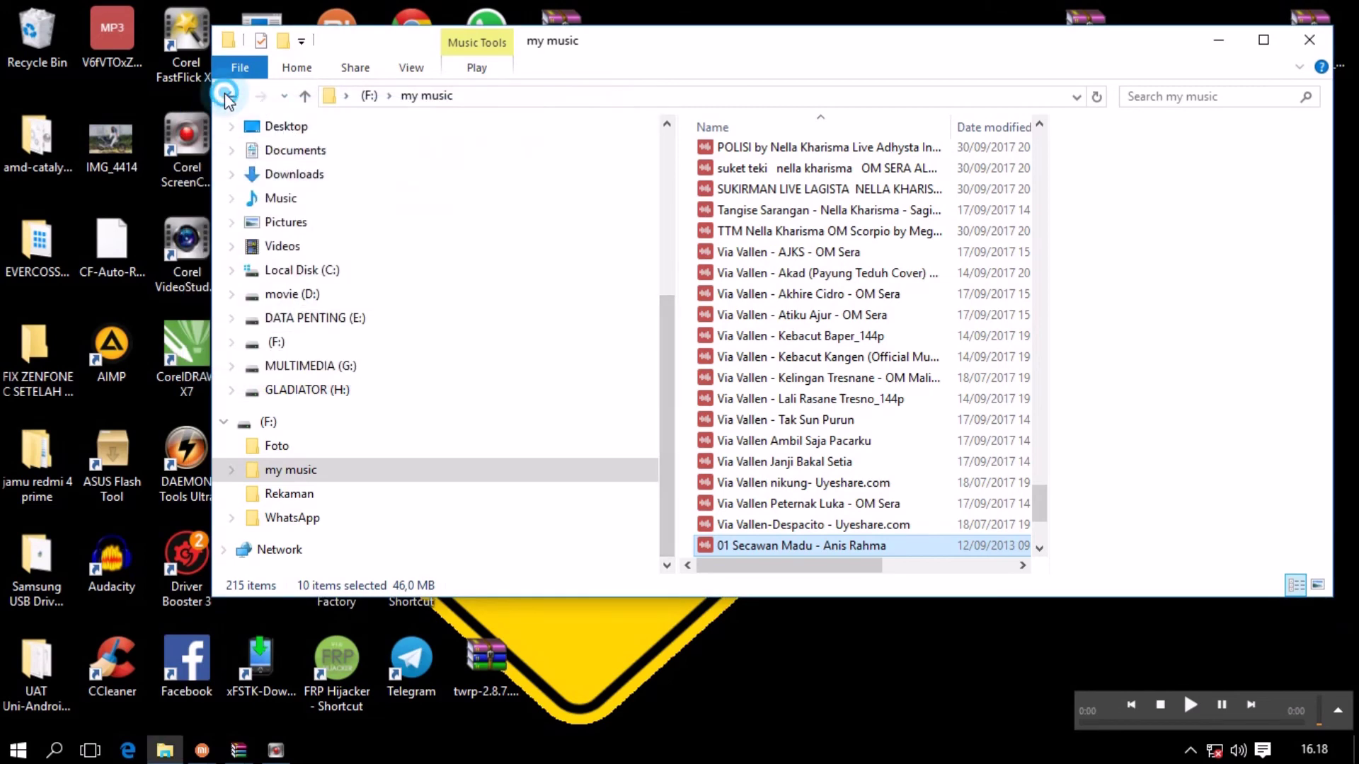
Step: Go back to the DANGDUT folder on MULTIMEDIA (G:), look inside 01. Koplo Hits Pilihan, and return to DANGDUT
click(230, 97)
click(230, 97)
click(230, 97)
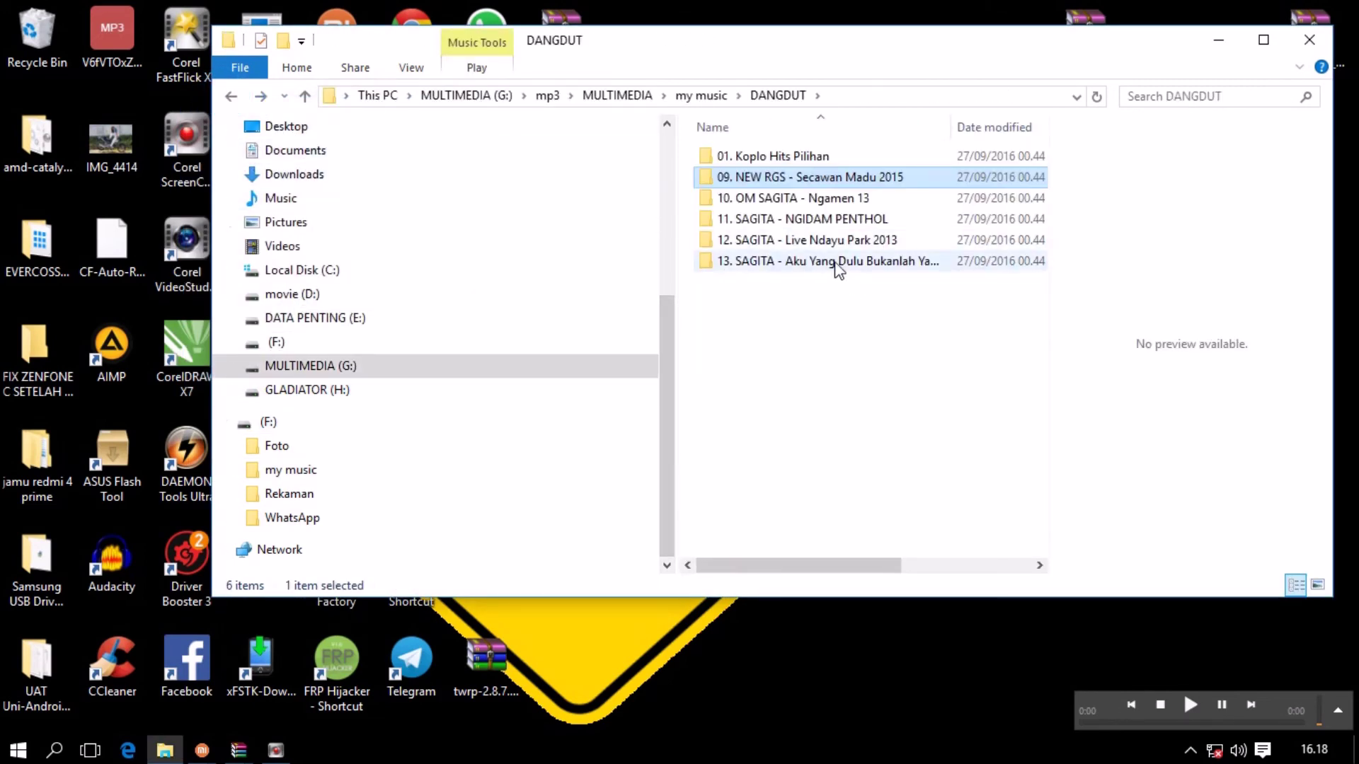
double_click(793, 157)
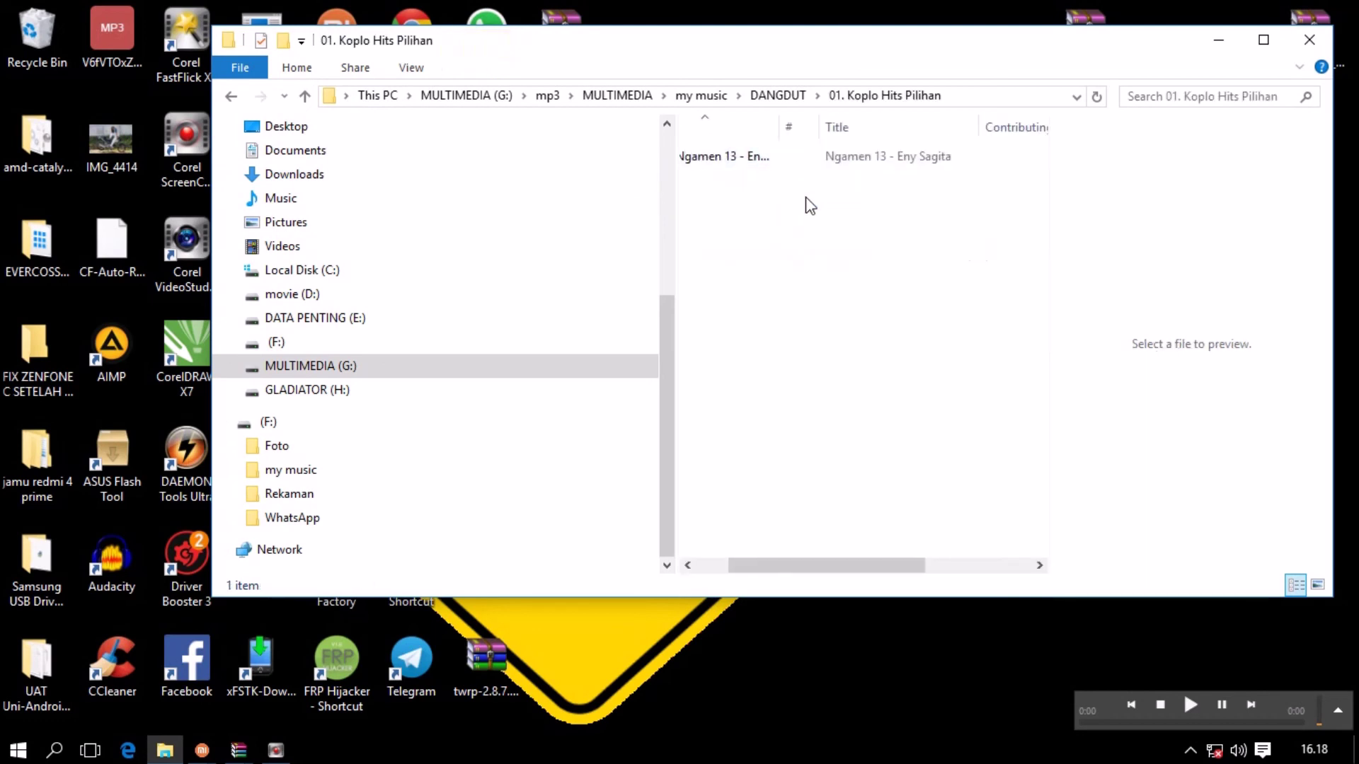
click(231, 97)
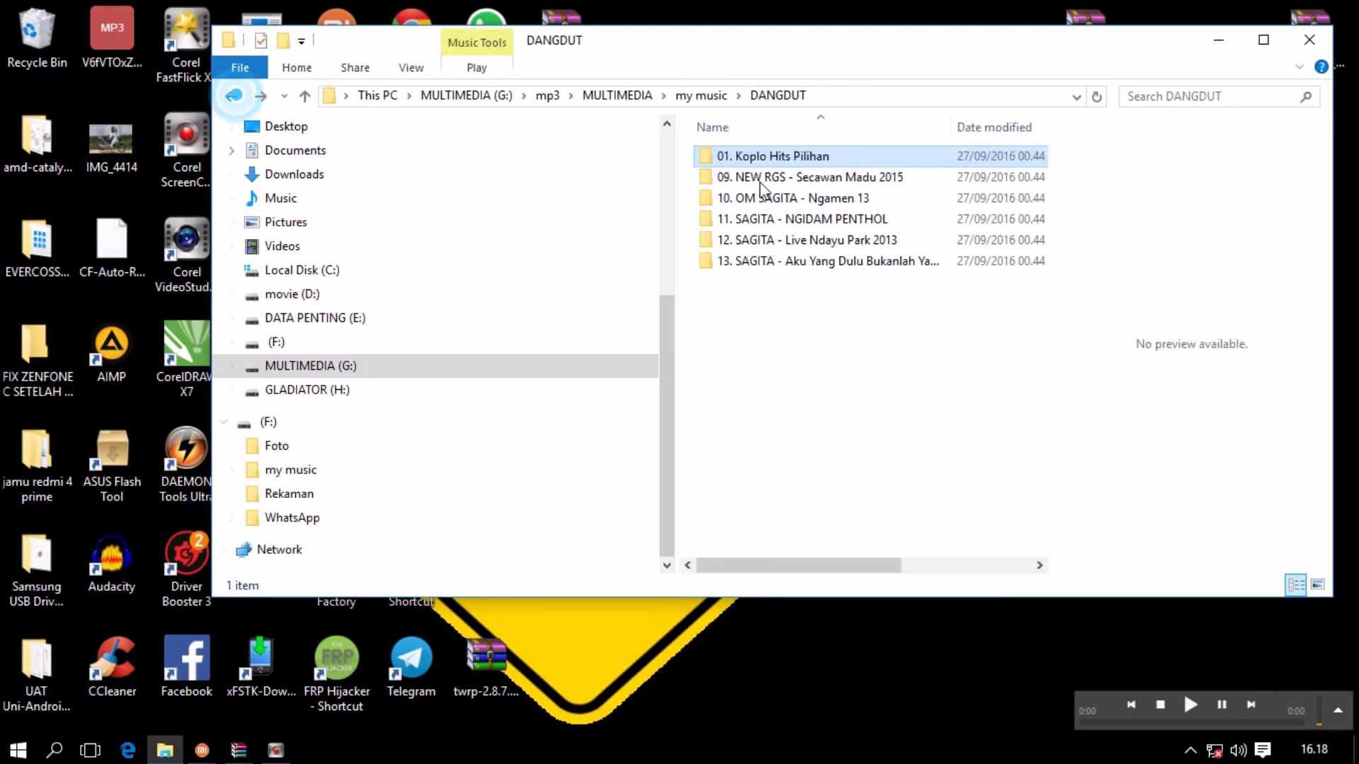
Step: Open the 13. SAGITA - Aku Yang Dulu Bukanlah Yang Sekarang folder and copy all its tracks
double_click(787, 262)
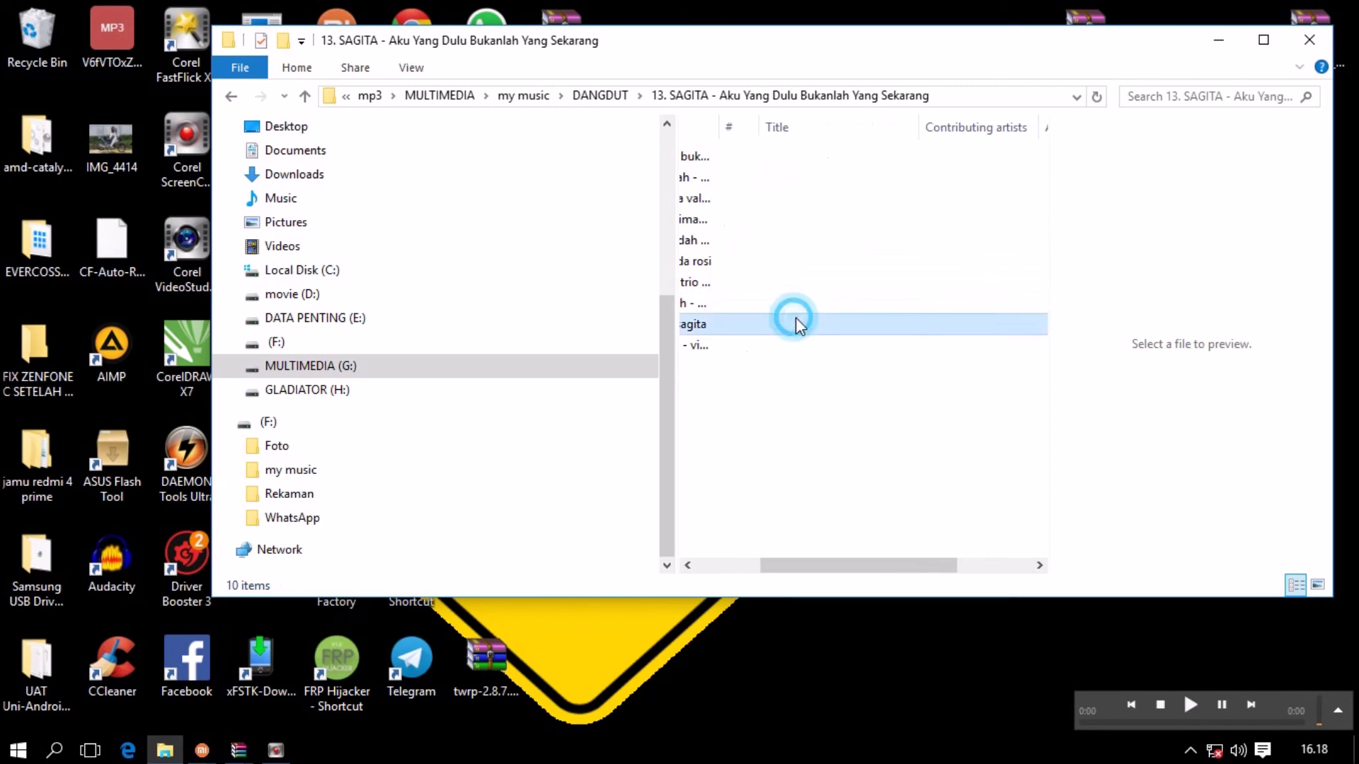
click(795, 324)
key(ctrl+a)
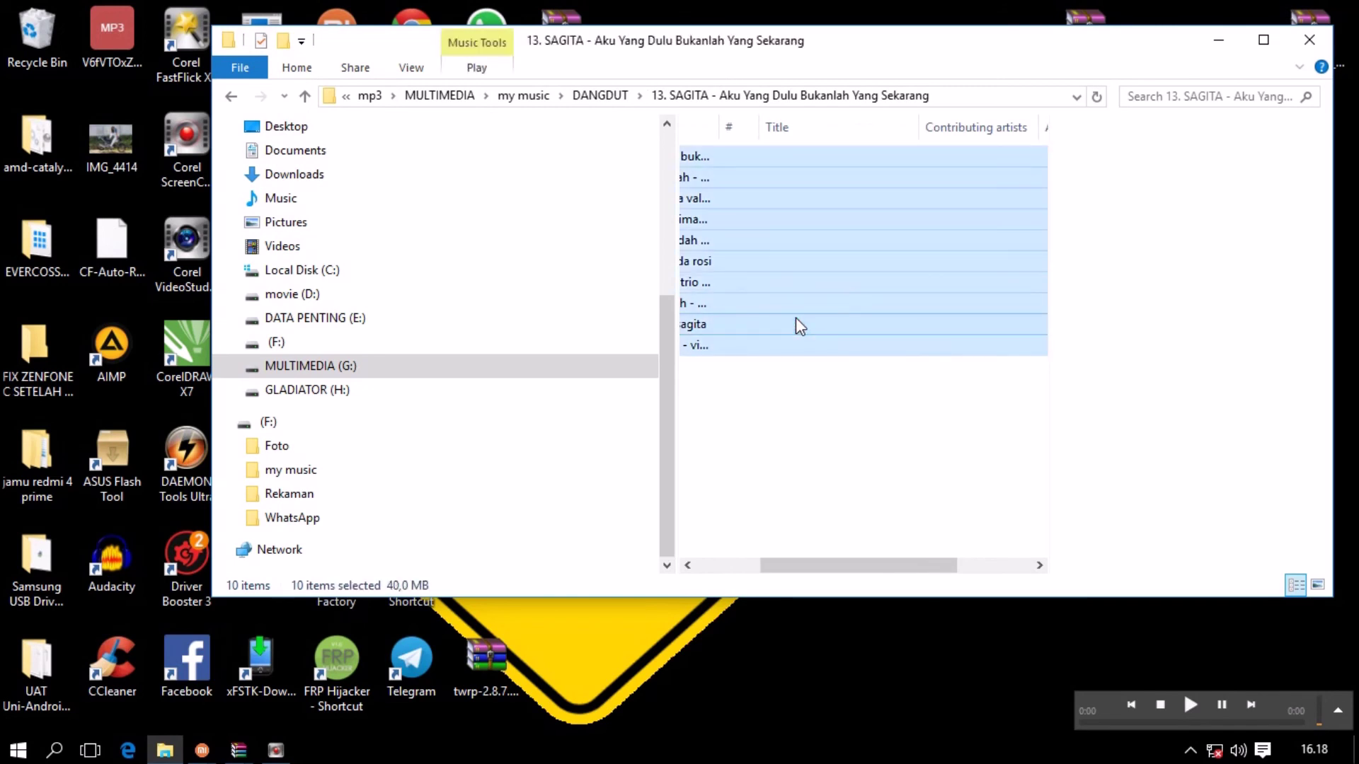
Step: Paste the copied SAGITA tracks into the my music folder on drive F:
click(267, 422)
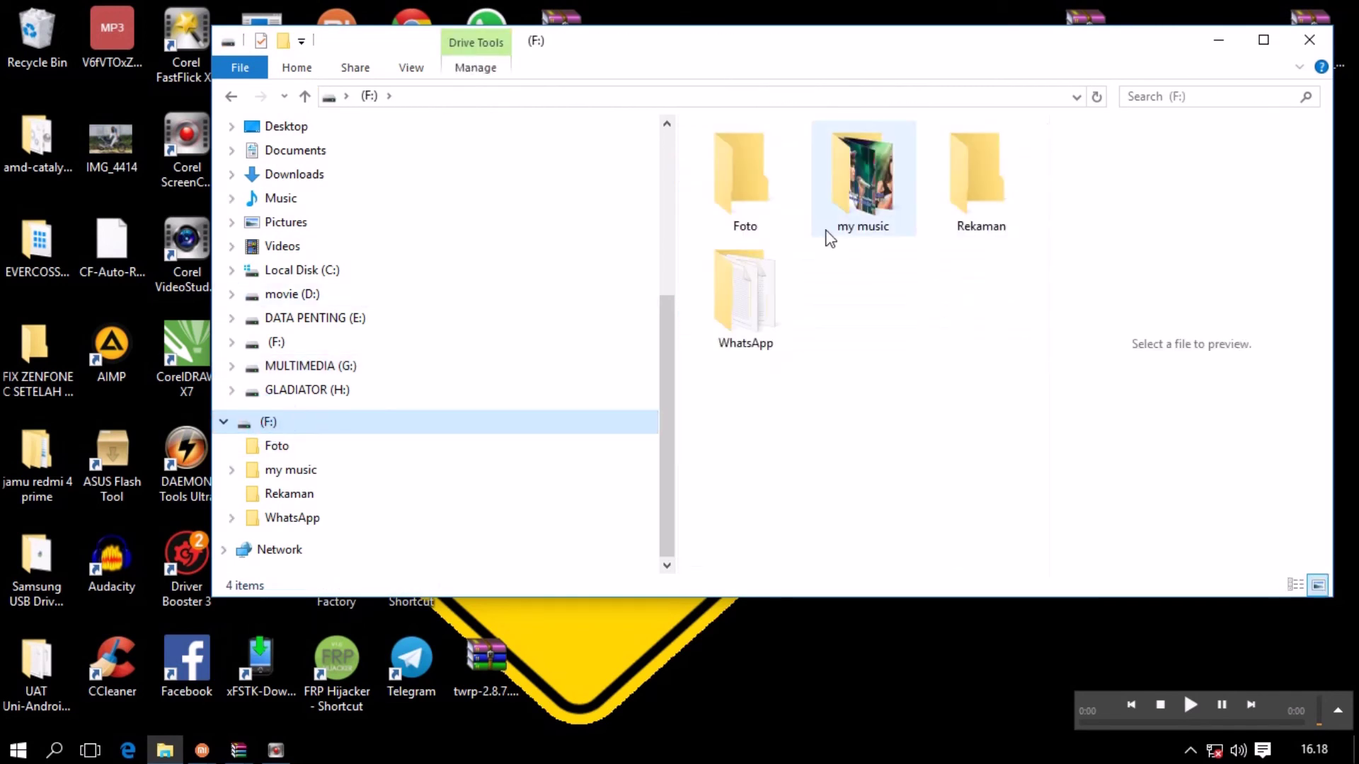
double_click(870, 193)
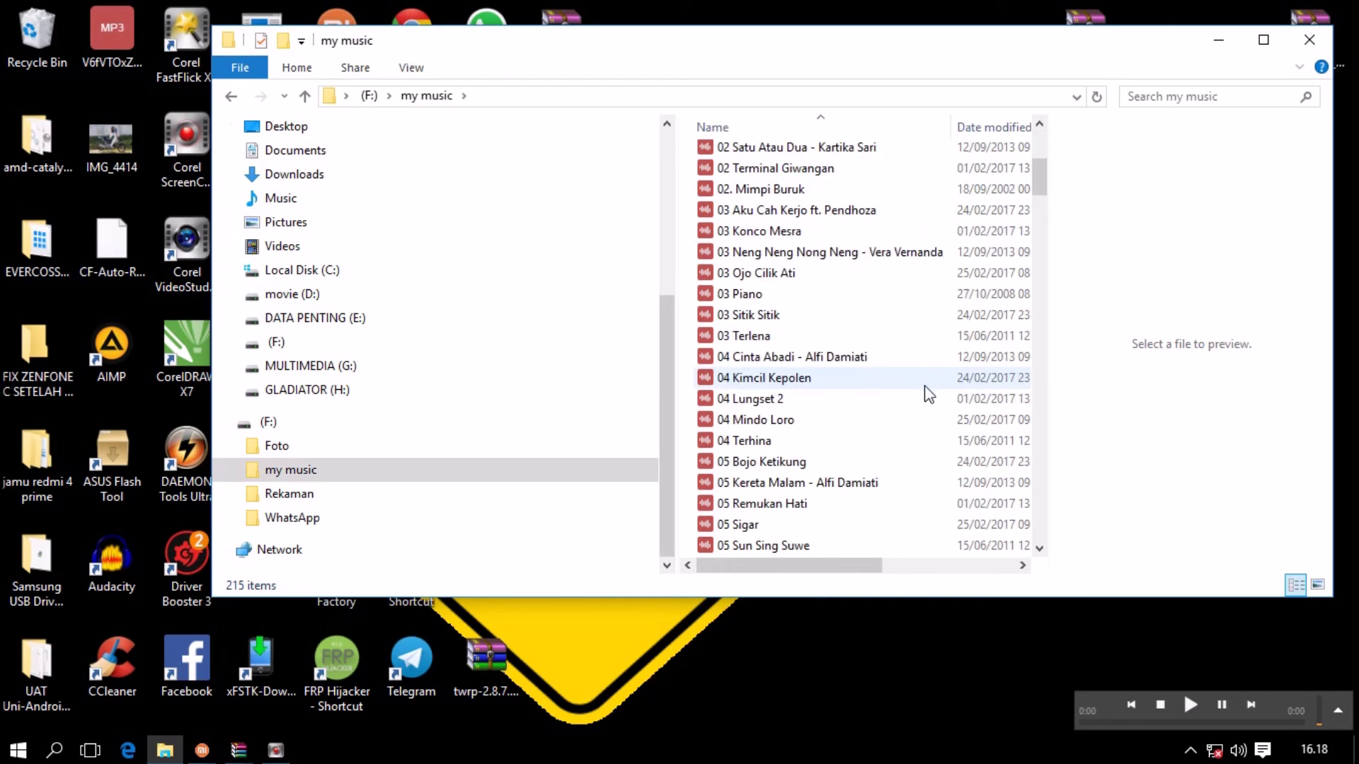
key(ctrl+v)
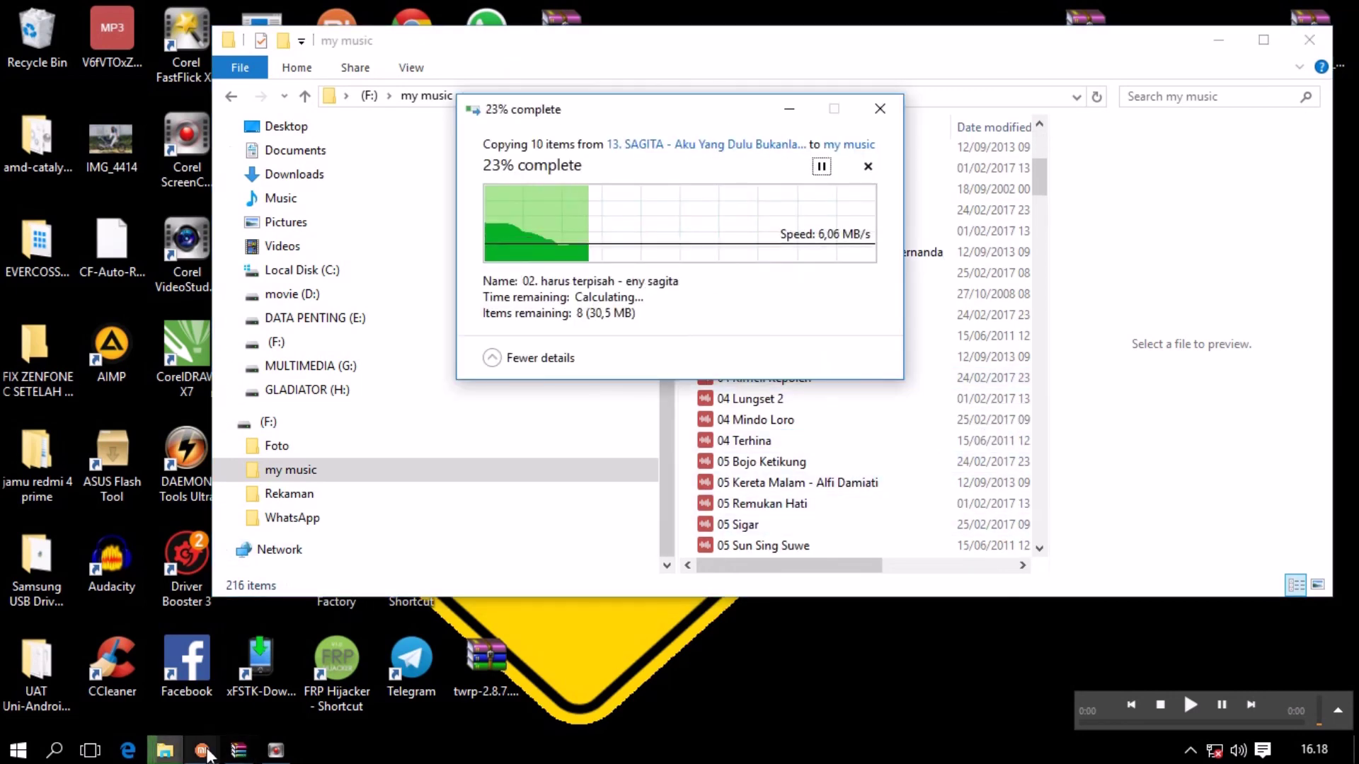
Step: Switch to MiFlash and check the flashing progress of the connected device
mouse_move(204, 752)
click(272, 676)
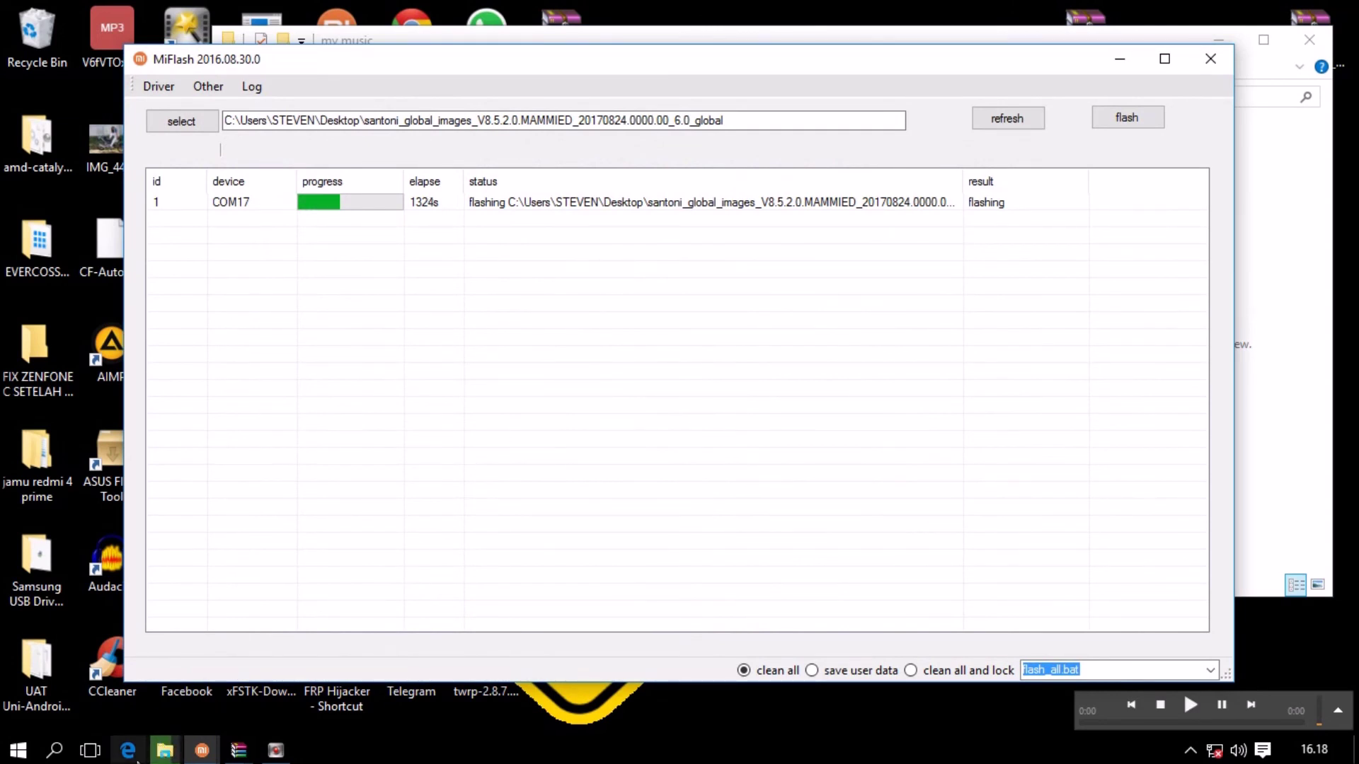
mouse_move(165, 749)
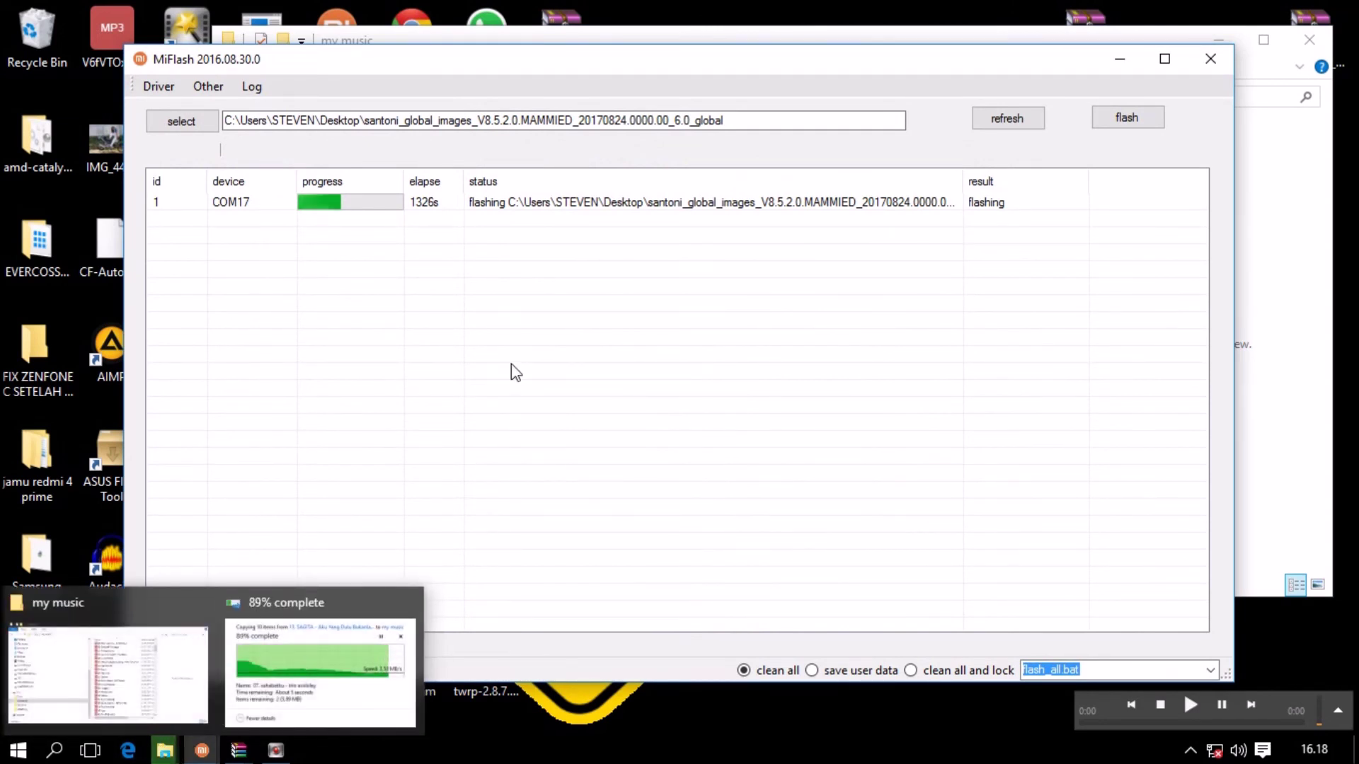